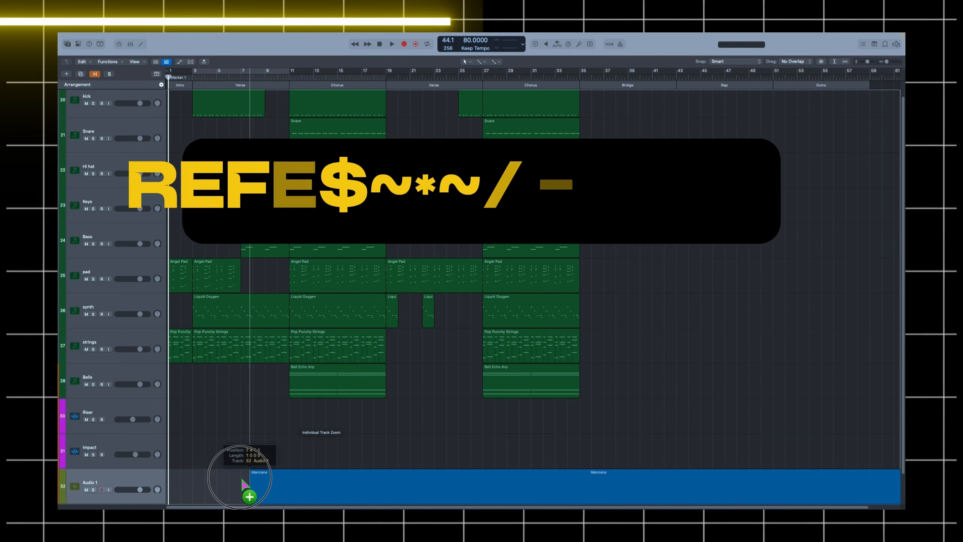
Place the Manzana reference song at the start of the Audio 1 track and rename the track "Ref.".
left_click_drag(244, 484, 246, 475)
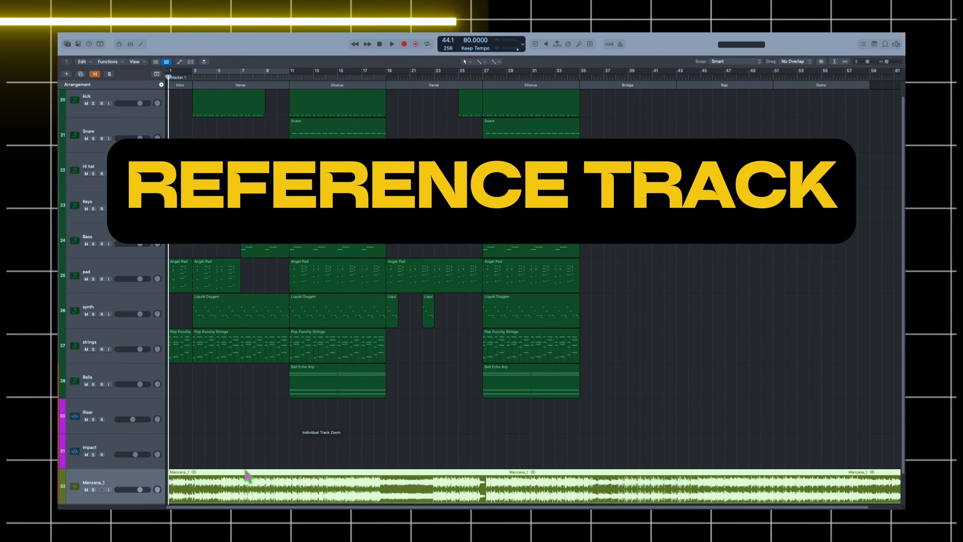
type("Ref.")
key("Return")
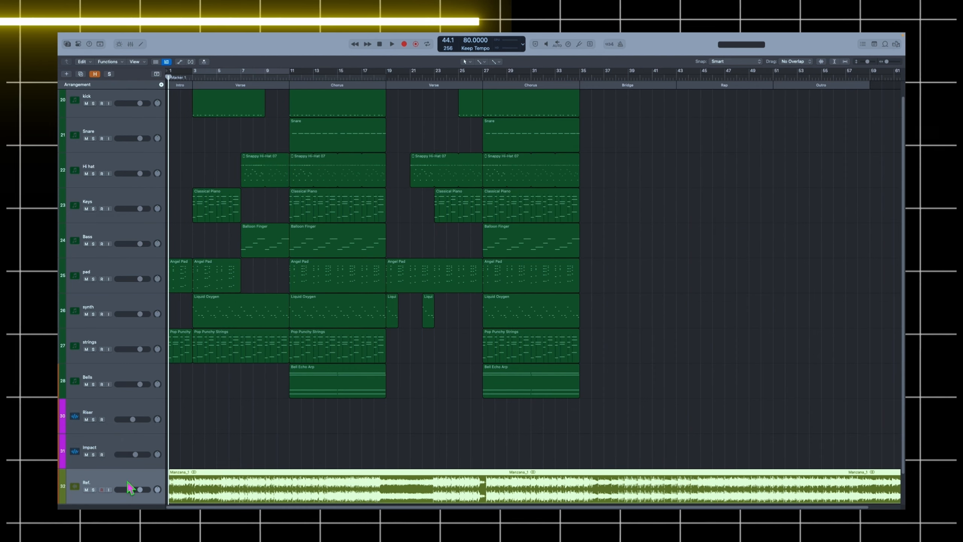
Route the Ref. channel's output to Bus 32 in the mixer and rename the new aux channel "Re out".
left_click(130, 44)
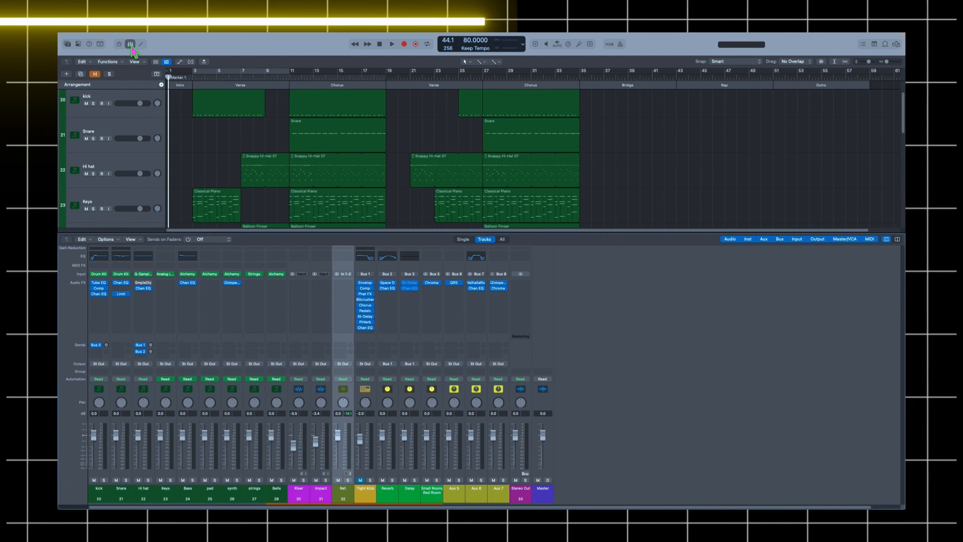
left_click(344, 363)
mouse_move(356, 405)
left_click(452, 447)
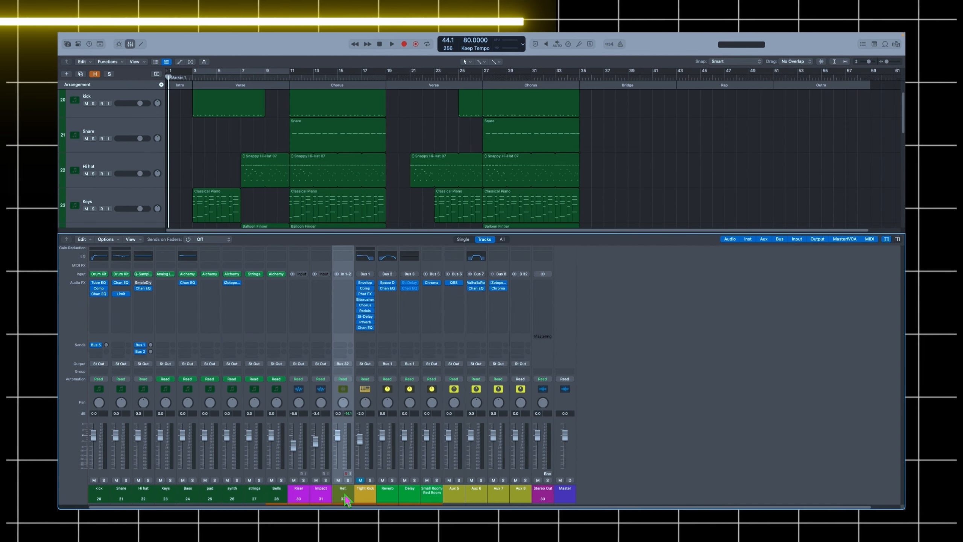
double_click(520, 488)
left_click(343, 383)
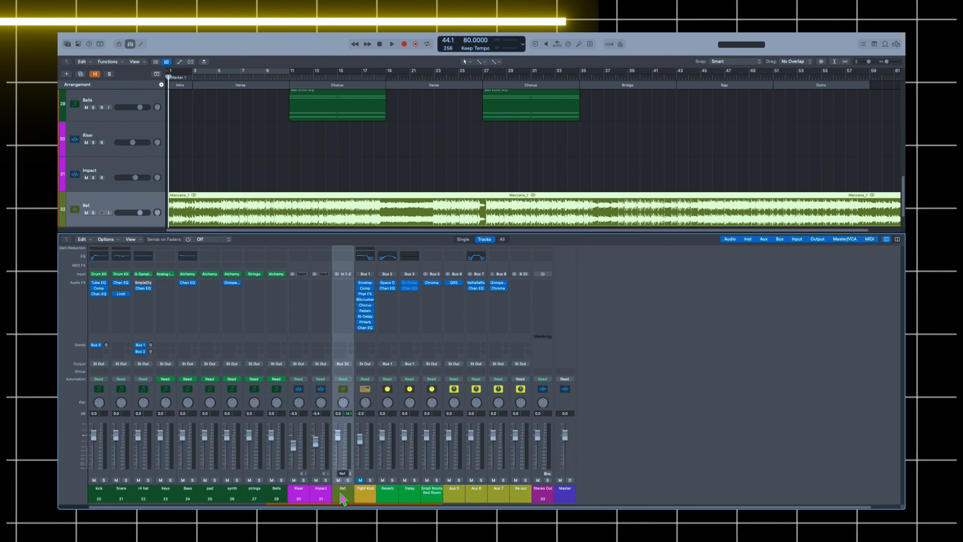
key("x")
Reorder the tracks so kick, Snare and Hi hat sit together above Bells, with Bass directly above kick.
left_click_drag(146, 108, 153, 376)
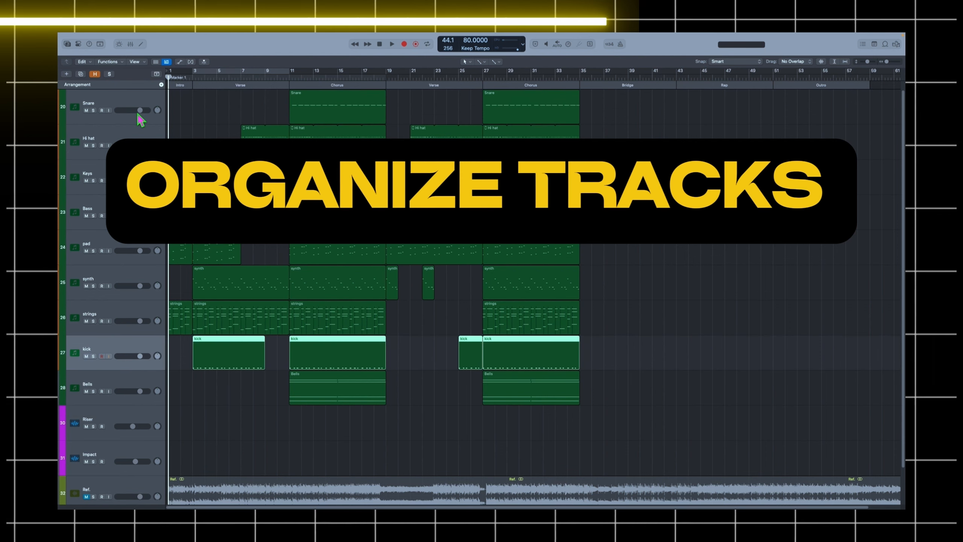
left_click_drag(130, 95, 130, 313)
left_click_drag(130, 97, 130, 301)
left_click_drag(128, 345, 119, 277)
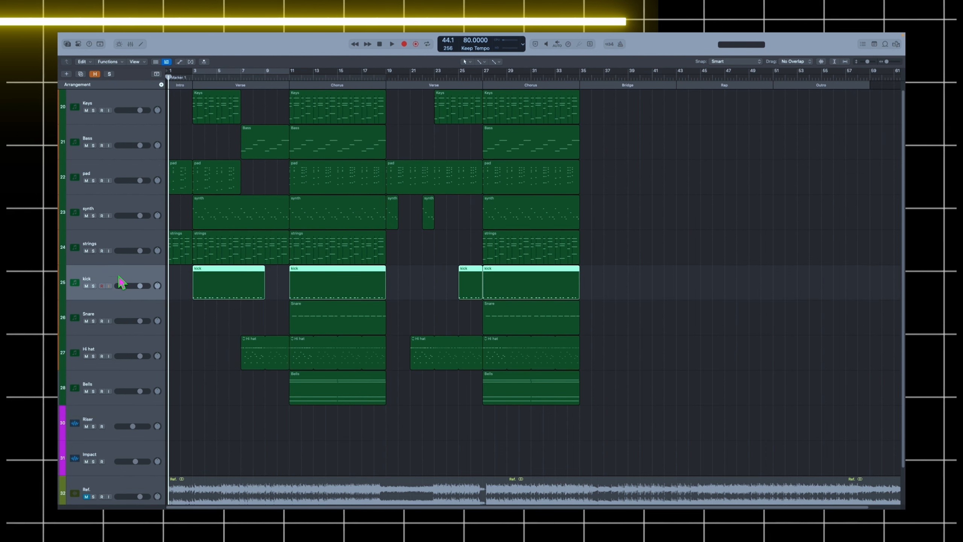
left_click_drag(129, 141, 125, 258)
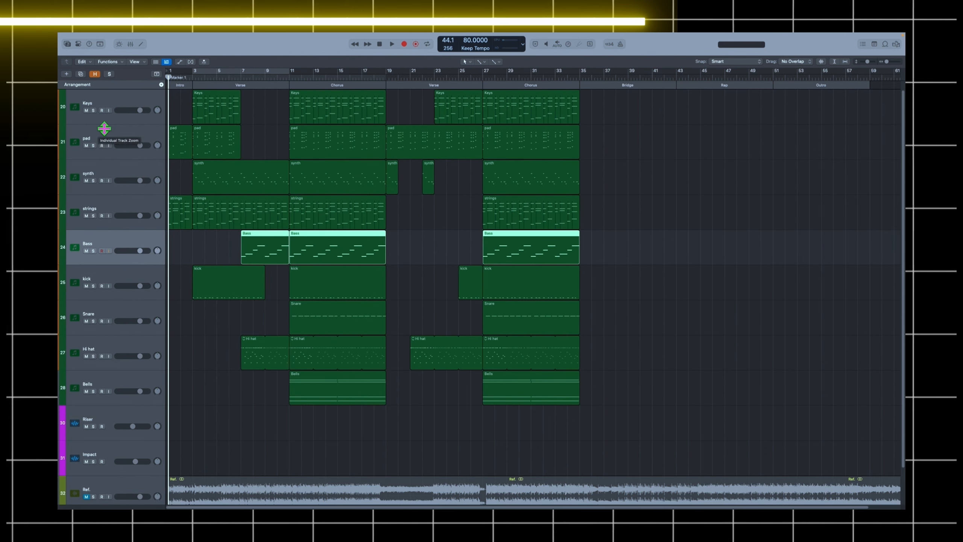
Assign red to the Keys track and dark orange to the pad track from the color palette.
right_click(126, 93)
left_click(182, 234)
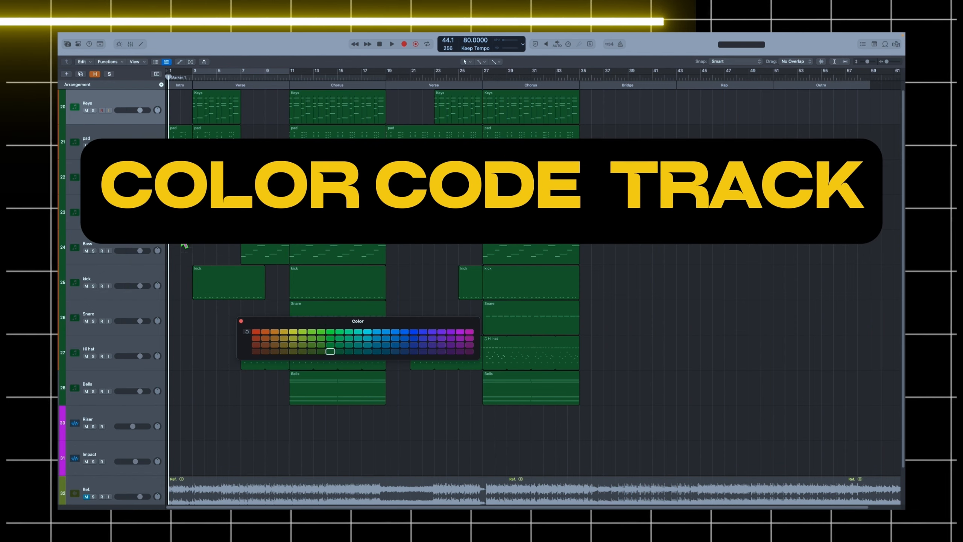
left_click_drag(357, 321, 723, 248)
left_click(622, 258)
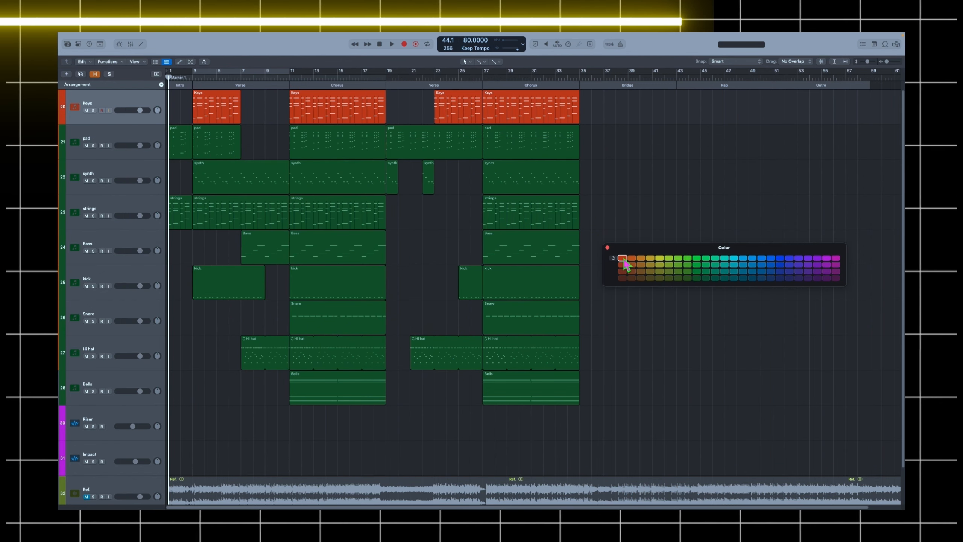
left_click(136, 136)
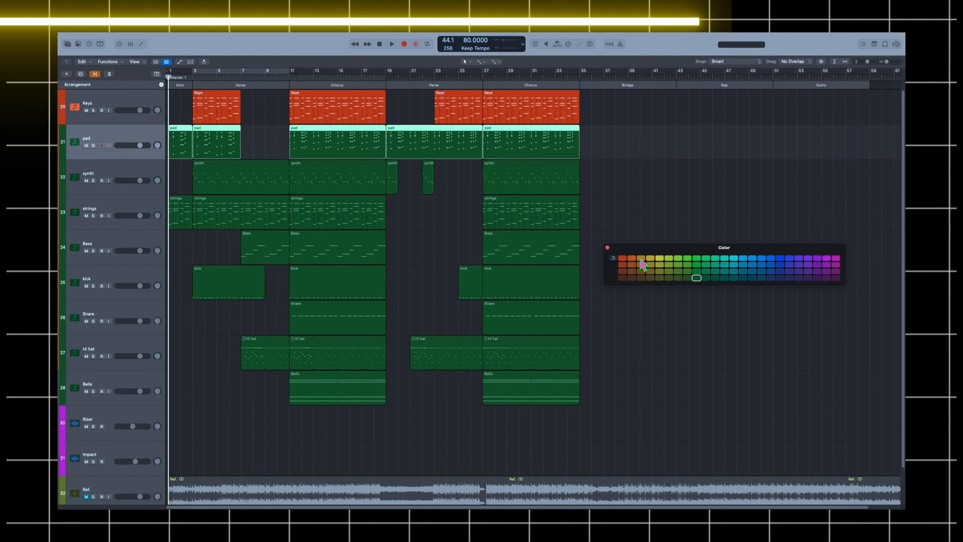
left_click(631, 259)
Color the synth track light orange, strings yellow, Bass lime and kick green.
left_click(129, 173)
left_click(640, 258)
left_click(130, 208)
left_click(650, 259)
left_click(128, 243)
left_click(669, 258)
left_click(124, 278)
left_click(687, 258)
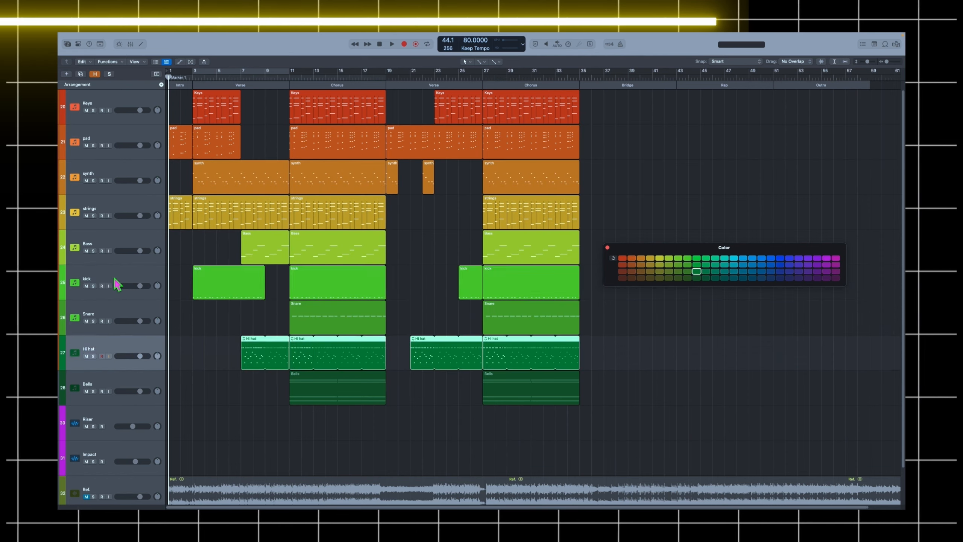
Group the kick, Snare and Hi hat tracks into a Drums track stack.
left_click(110, 315)
left_click(109, 384, "shift")
right_click(120, 314)
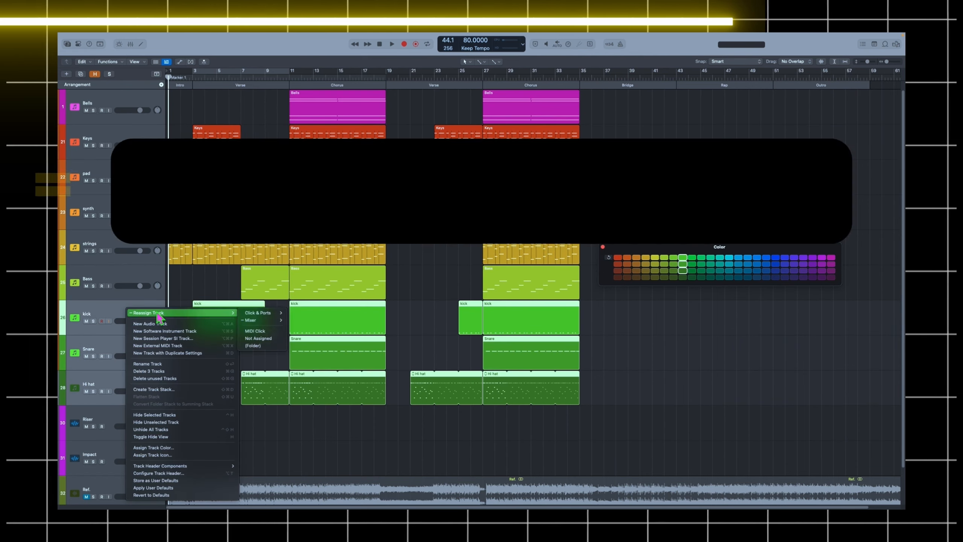
left_click(159, 392)
left_click(533, 301)
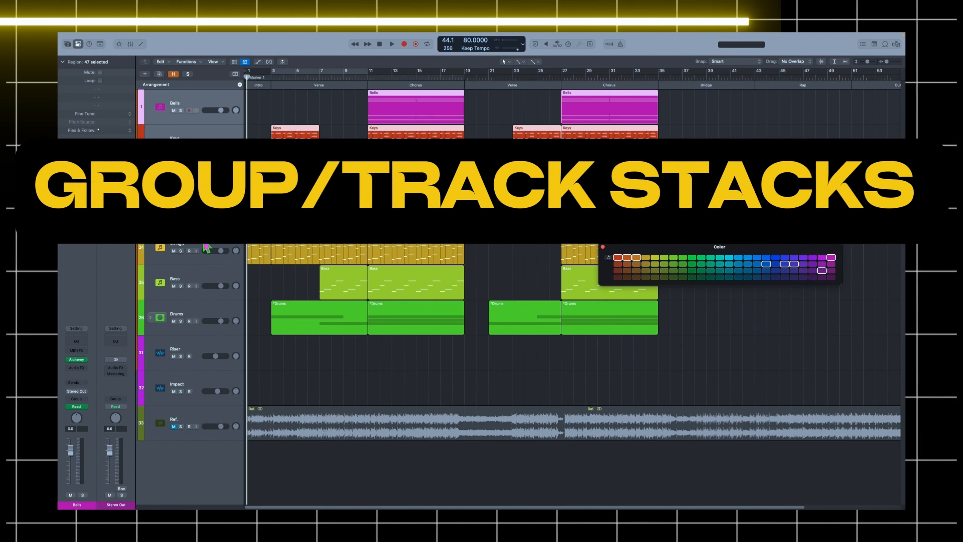
Group the Bells, Keys, pad, synth and strings tracks into a track stack named "Instruments".
right_click(176, 102)
left_click(195, 181)
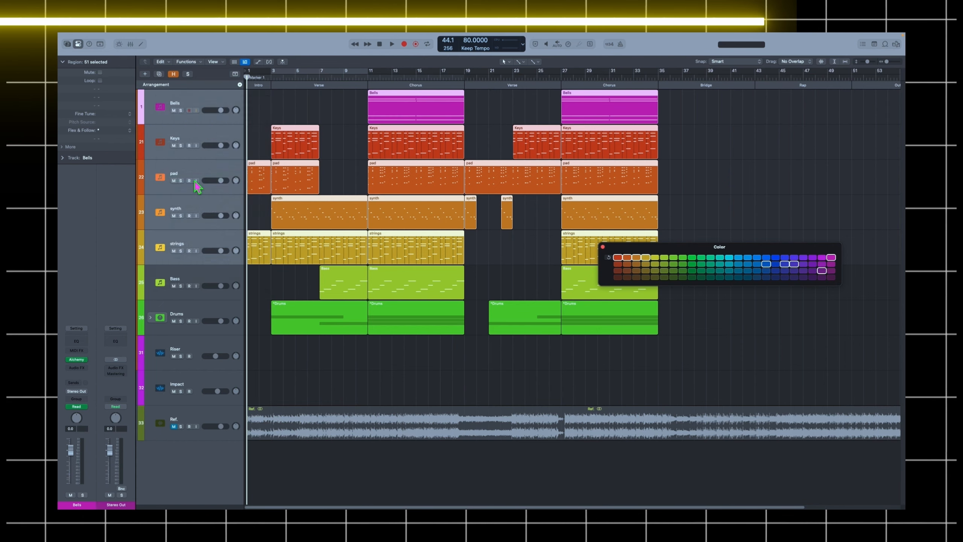
key("Return")
double_click(177, 103)
type("Instruments")
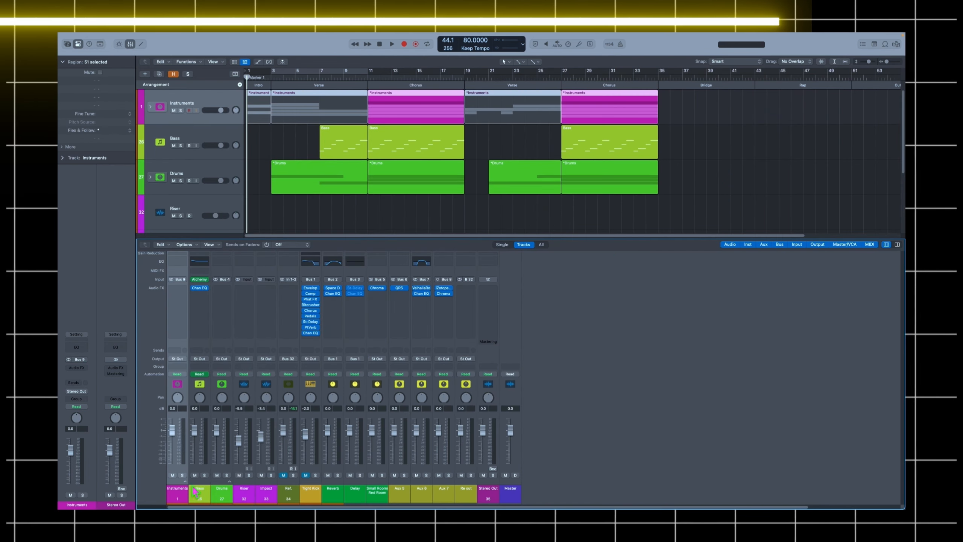
Clear the existing audio effect plug-ins from the Snare channel in the mixer.
left_click(343, 487)
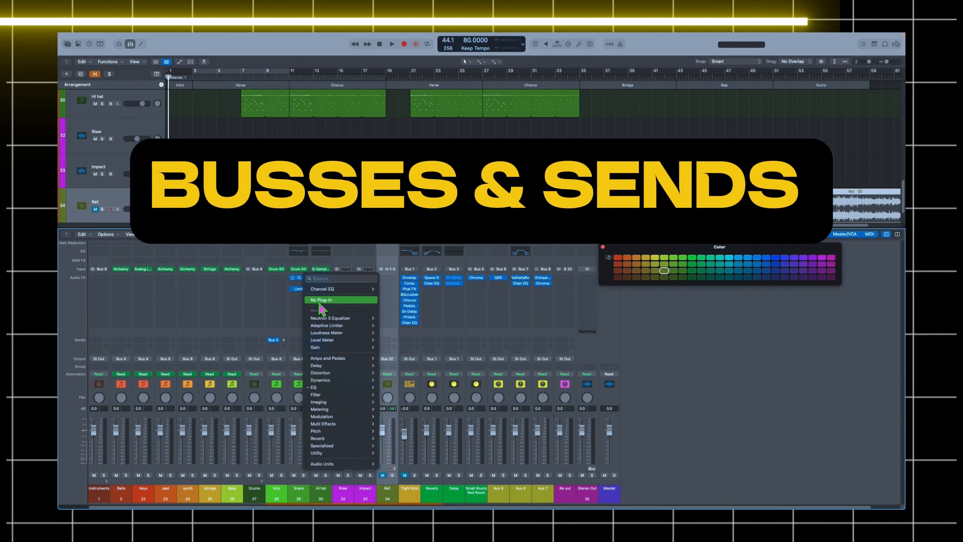
left_click(334, 301)
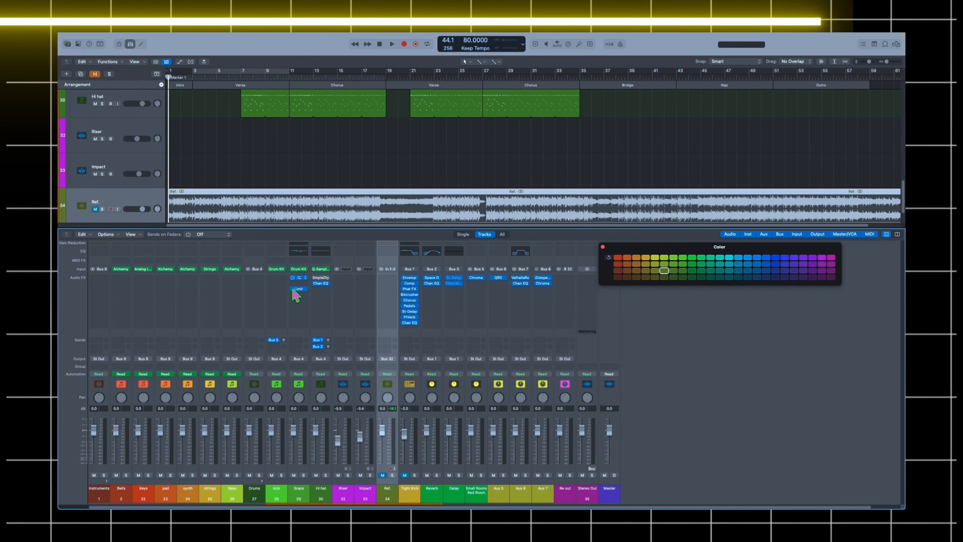
left_click(238, 278)
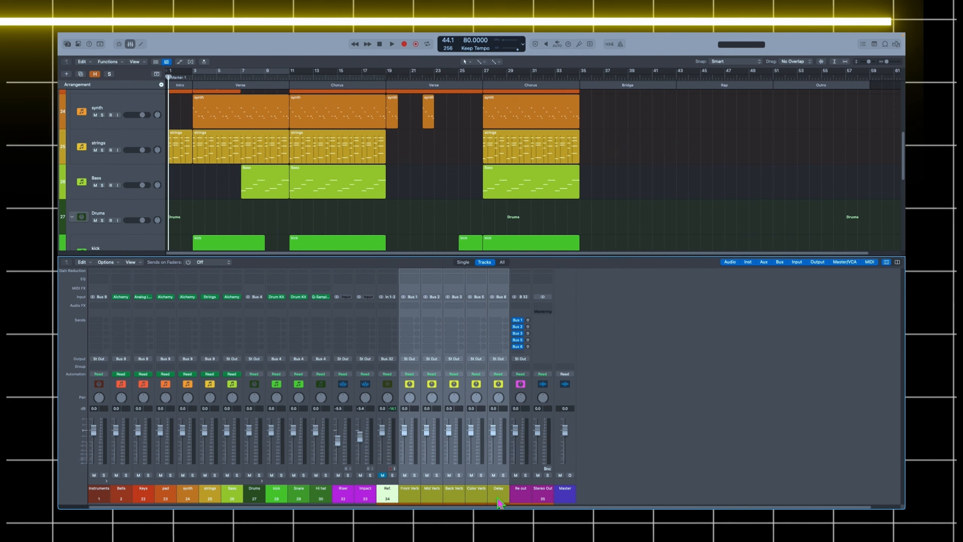
Change the color of the selected reverb and Delay aux channels to blue.
right_click(497, 425)
left_click(531, 443)
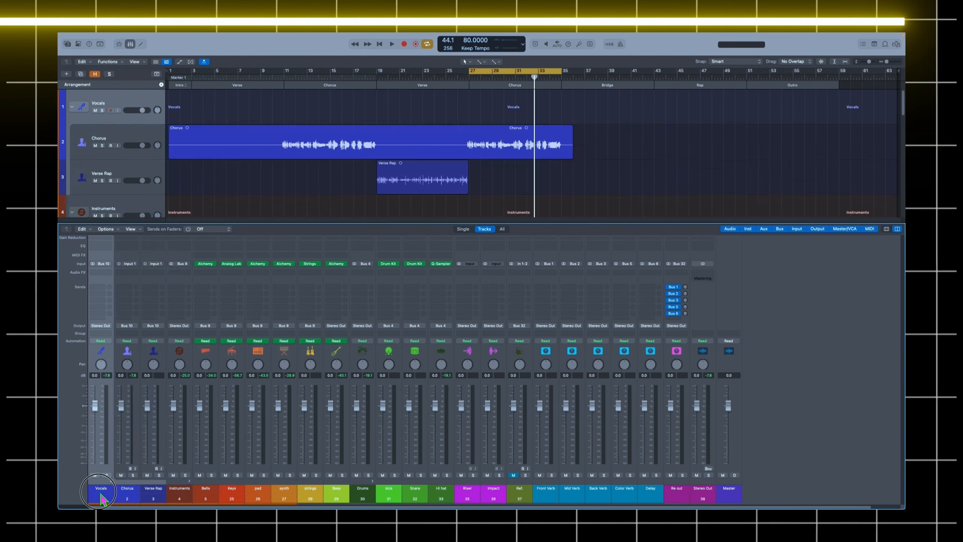
Lower the faders of the Vocals through Impact channels and rebalance their levels during playback.
left_click_drag(101, 493, 490, 495)
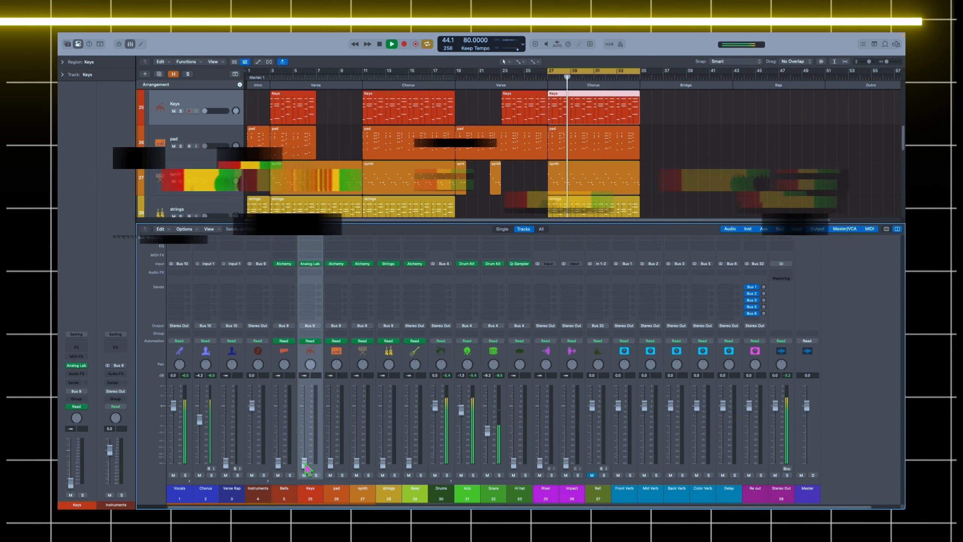
left_click(362, 493)
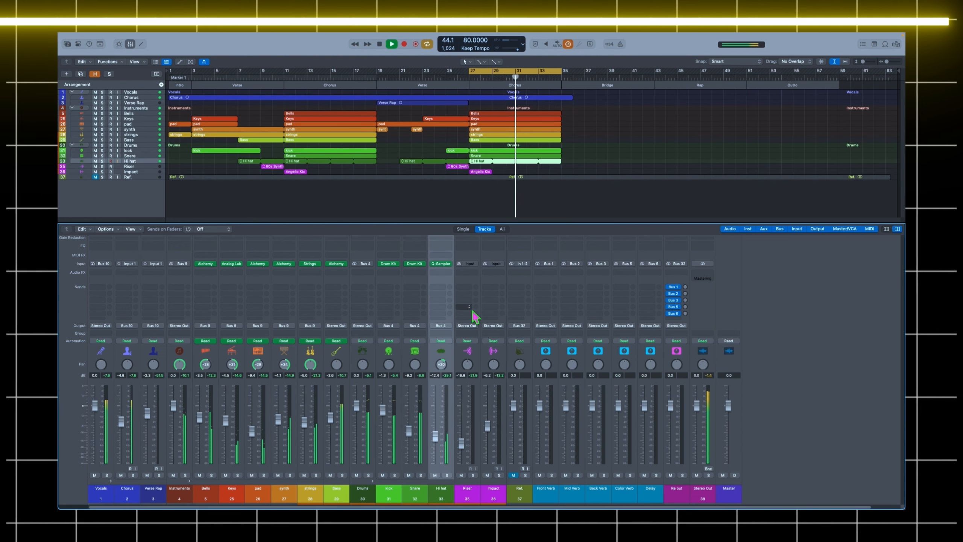
key("space")
key("space")
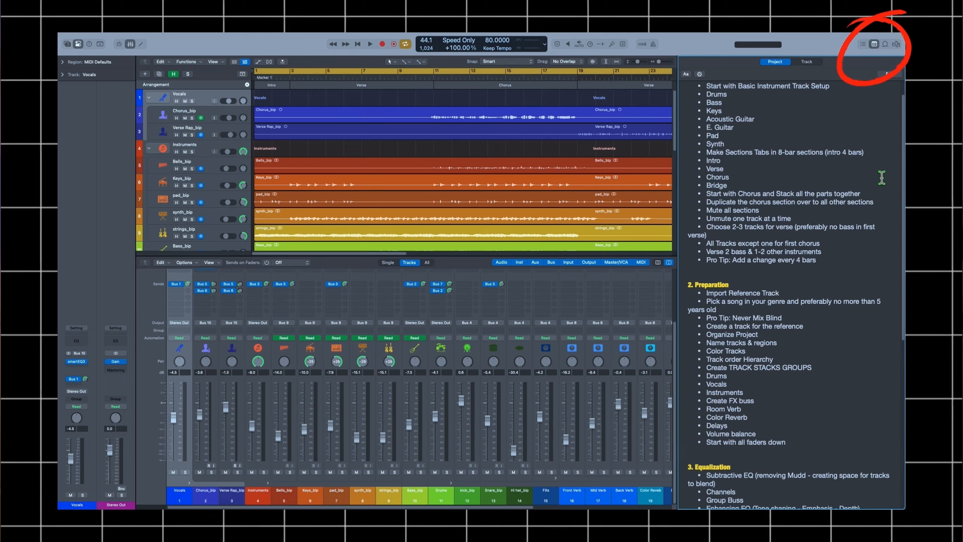
Read through the project notes down to the Equalization section.
scroll(881, 177, "down", 10)
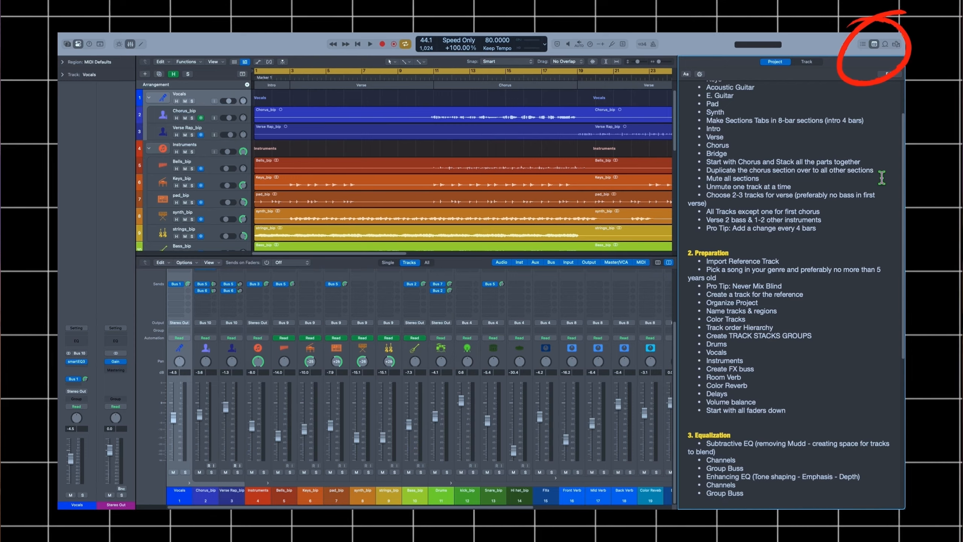
scroll(881, 177, "down", 3)
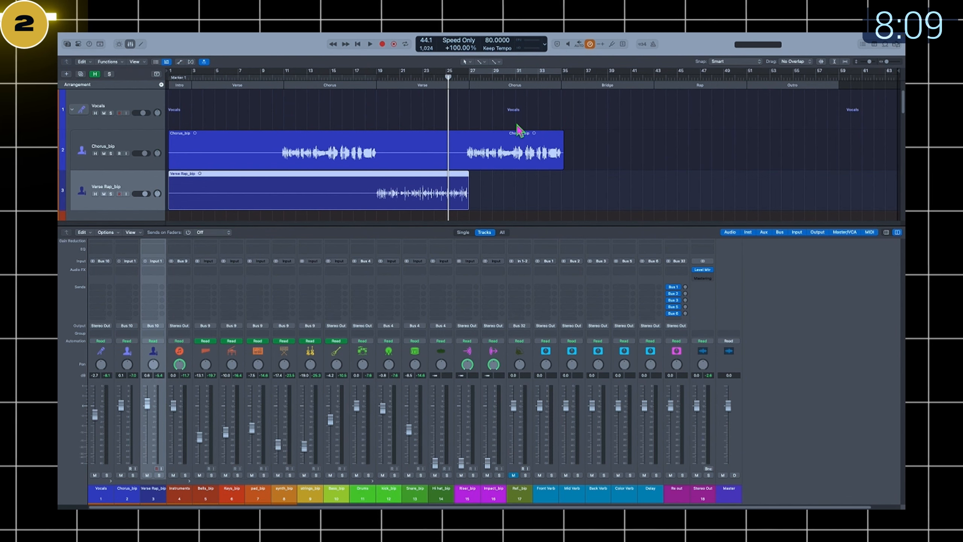
Step through the individual tracks one by one, beginning with Chorus_bip, to review the channels for equalization.
left_click(127, 496)
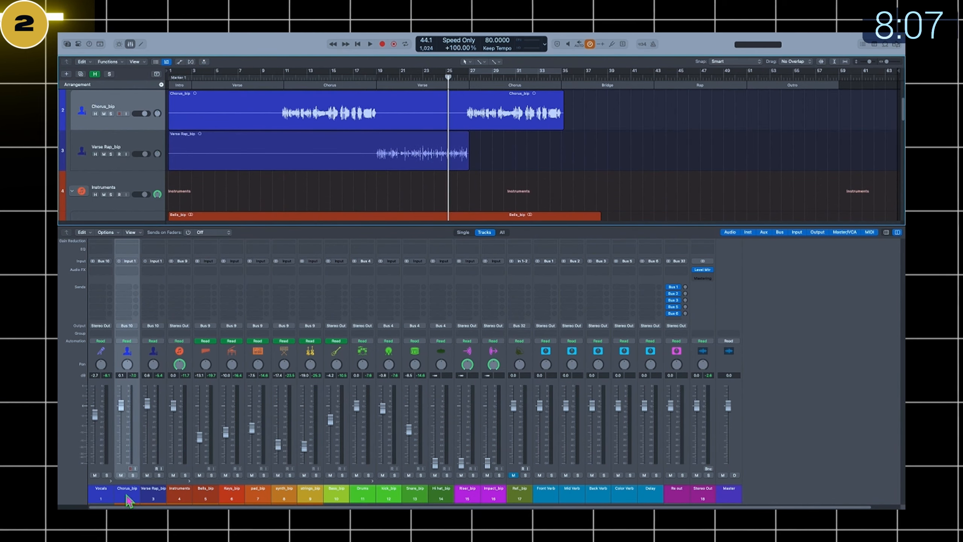
key("Down")
key("Down")
key("Down")
key("Down")
key("Down")
key("Down")
key("Down")
key("Down")
key("Down")
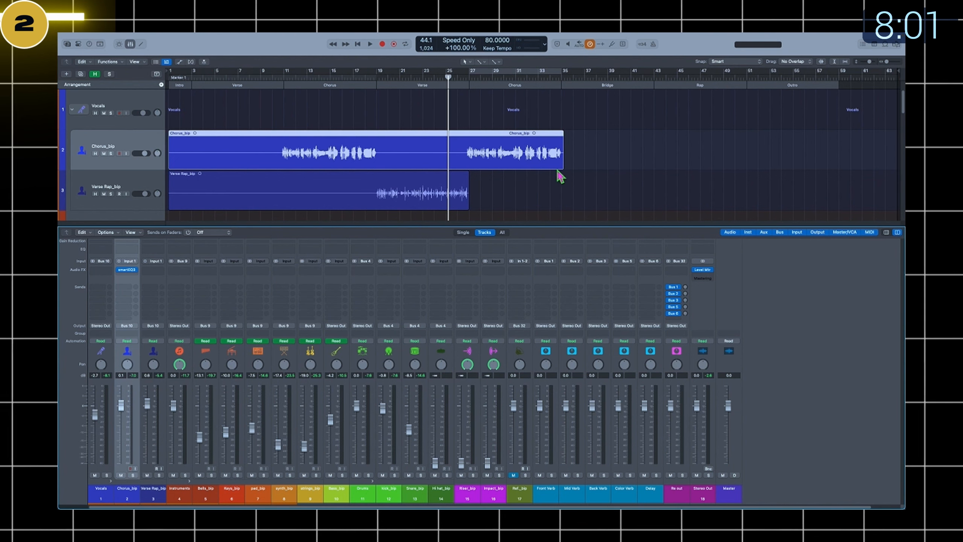
Compare the Vocals and Instruments group channels with the individual channels inside them.
left_click(98, 500)
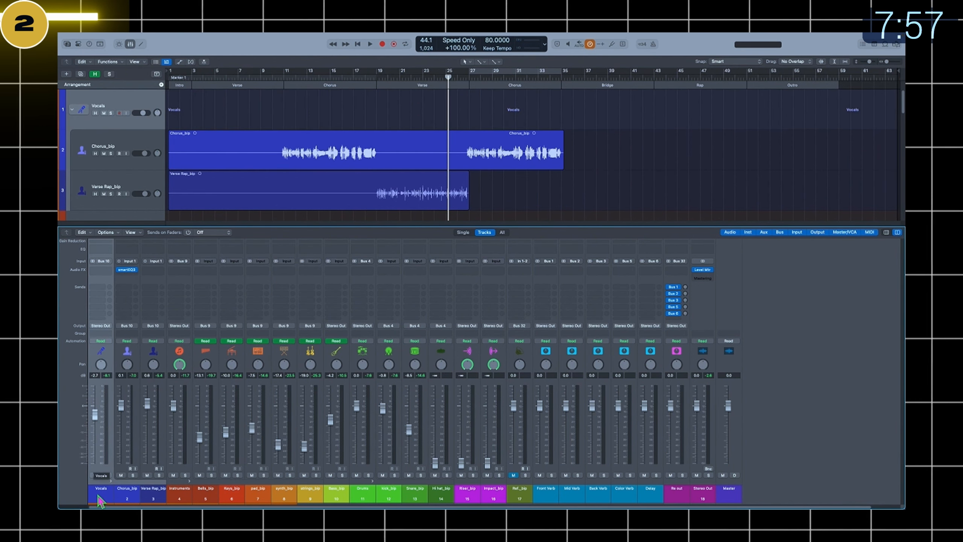
left_click(141, 499)
left_click(135, 499)
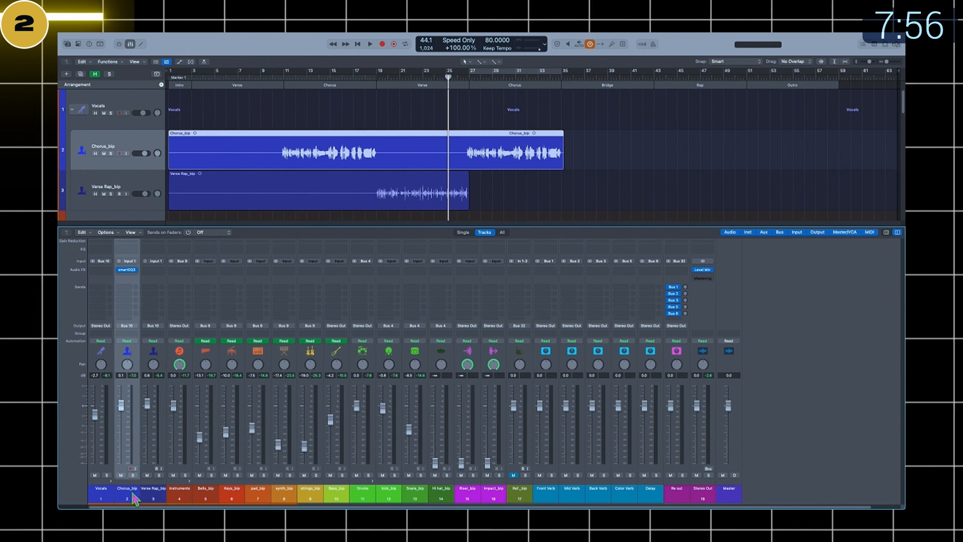
left_click(153, 496)
left_click(96, 499)
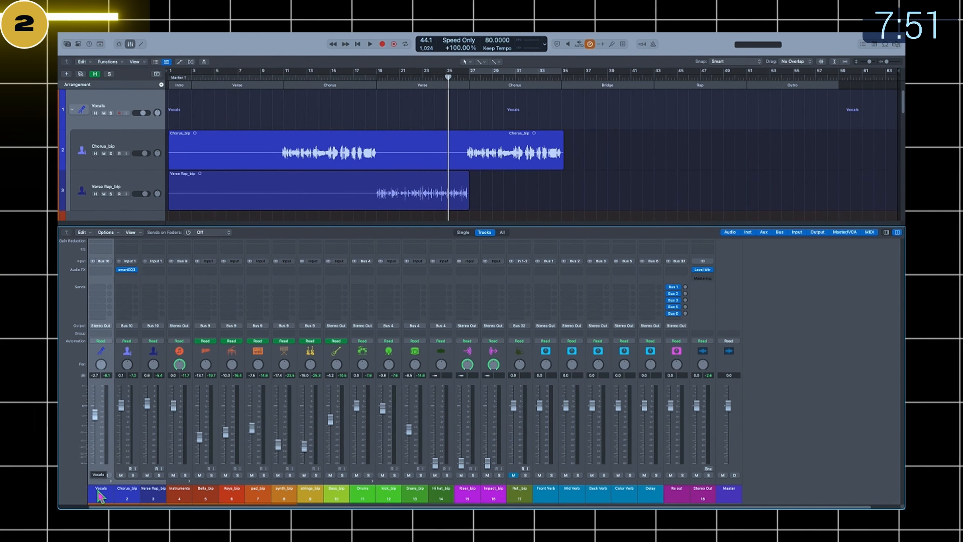
left_click(130, 499)
left_click(153, 499)
left_click(205, 499)
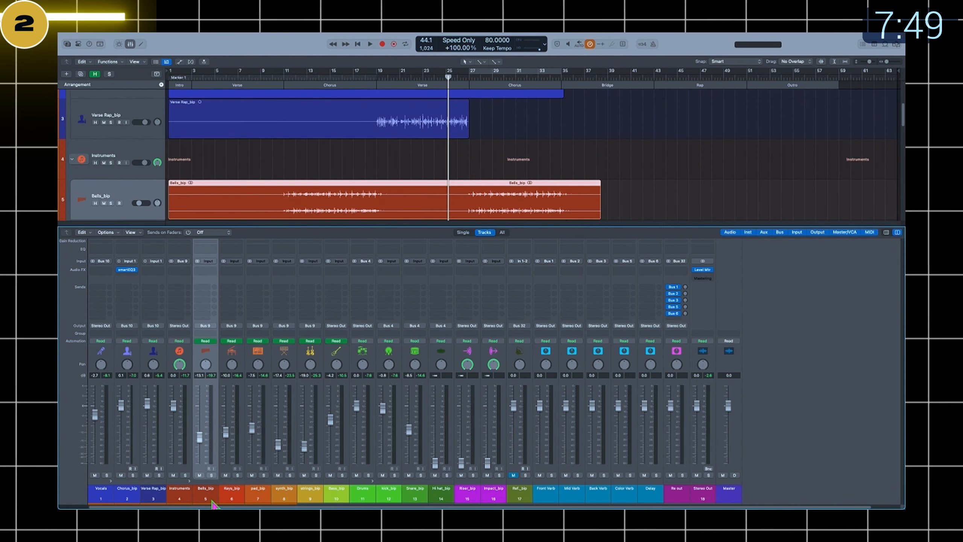
left_click(233, 502)
left_click(180, 501)
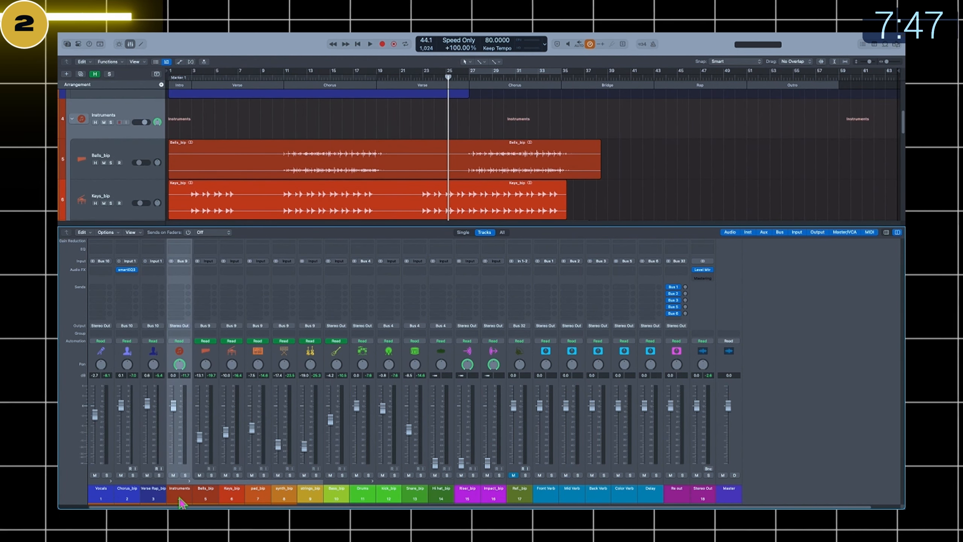
Insert the smartEQ3 plug-in on the Chorus_bip channel as Mono->Stereo.
left_click(127, 501)
left_click(131, 270)
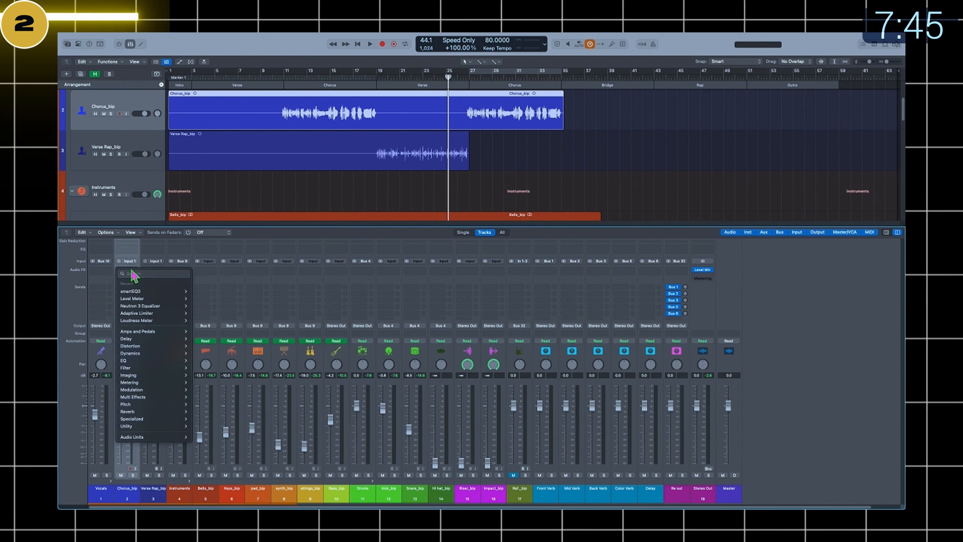
mouse_move(137, 292)
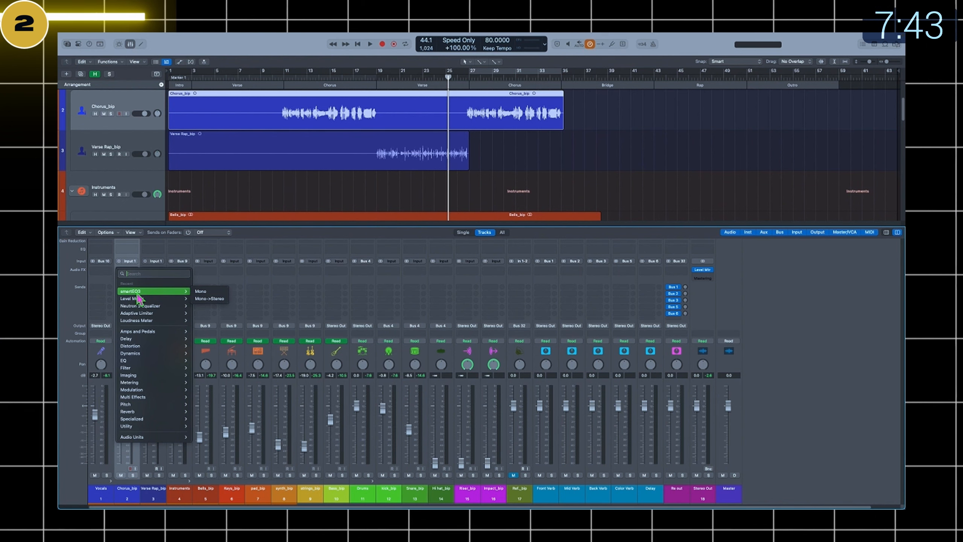
left_click(211, 298)
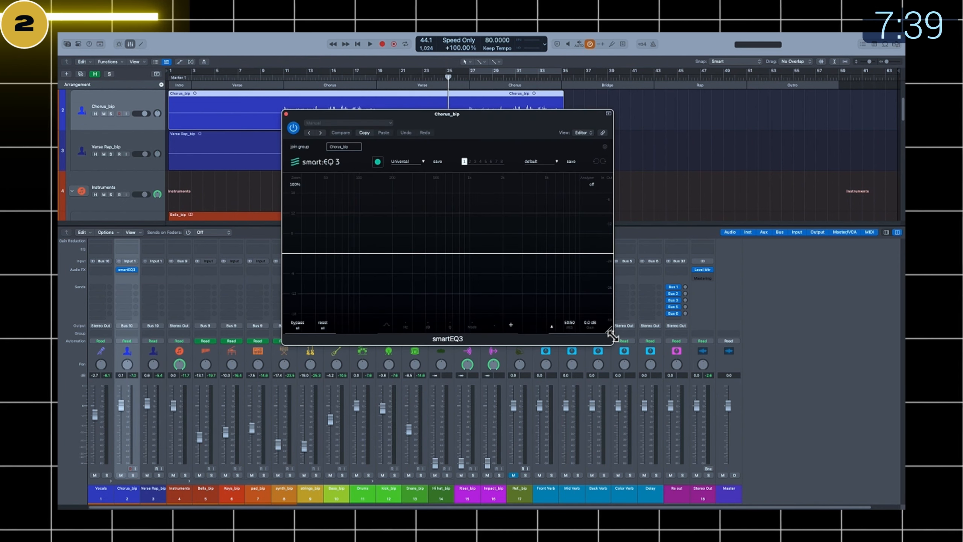
Enlarge the smartEQ3 window of the Chorus_bip channel and reposition it over the project.
left_click_drag(612, 340, 800, 424)
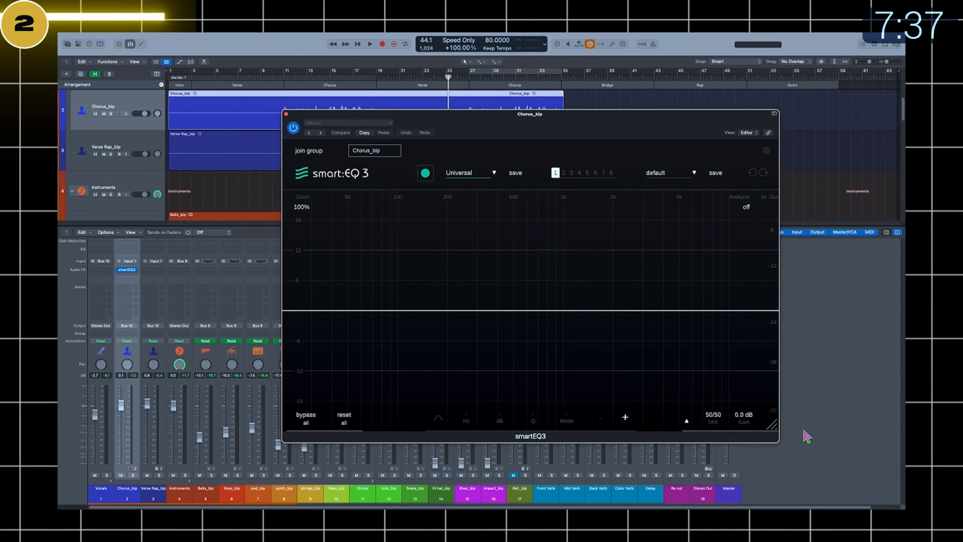
left_click_drag(626, 122, 598, 118)
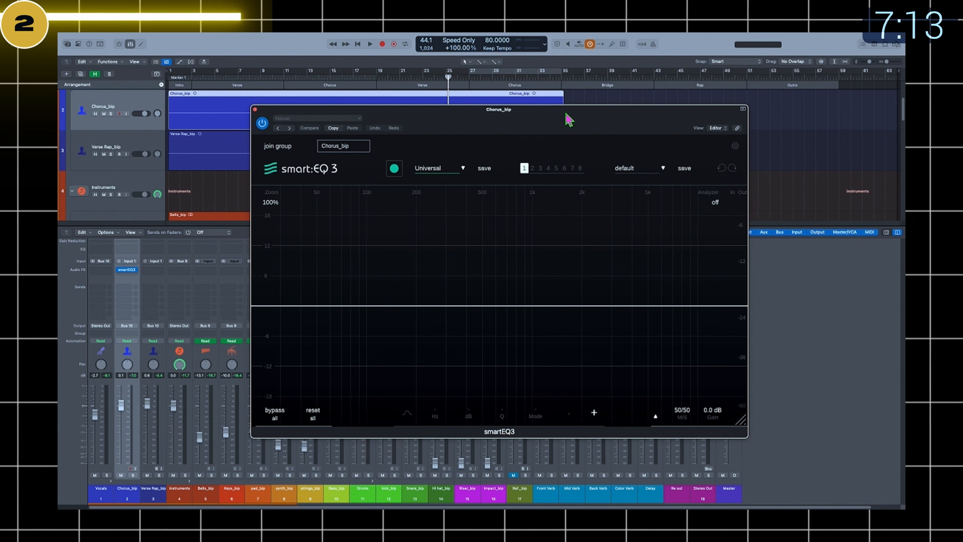
Insert the smartEQ3 plug-in on all channels from Vocals through Impact_bip at once.
left_click(101, 493)
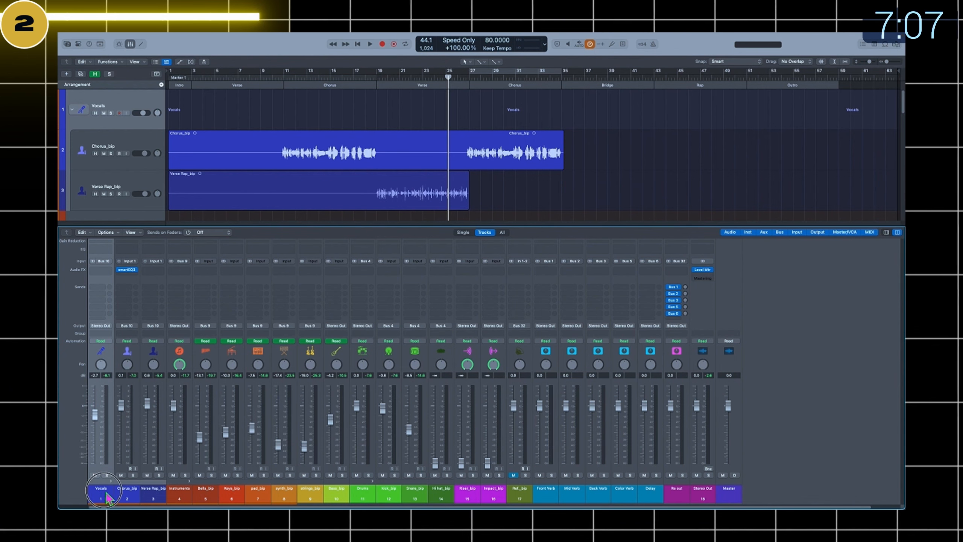
left_click_drag(107, 498, 500, 501)
left_click(153, 270)
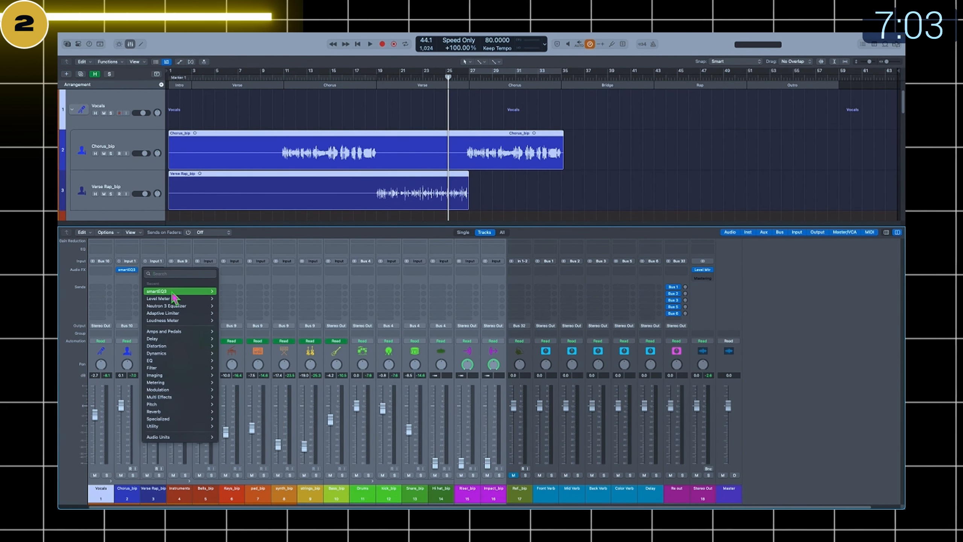
left_click(227, 292)
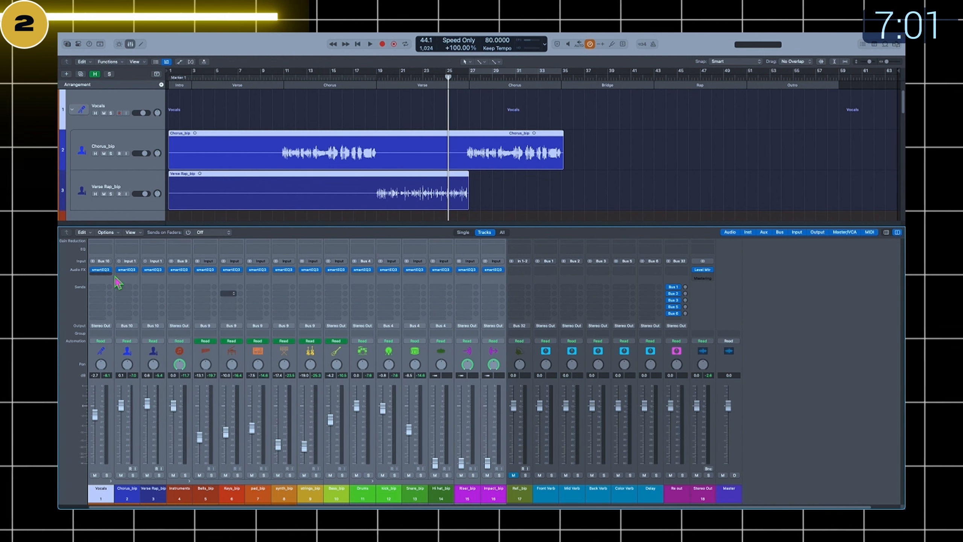
Open smartEQ3 on the Chorus_bip channel and cycle the second chorus, bars 27 to 35, with that track soloed.
left_click(125, 500)
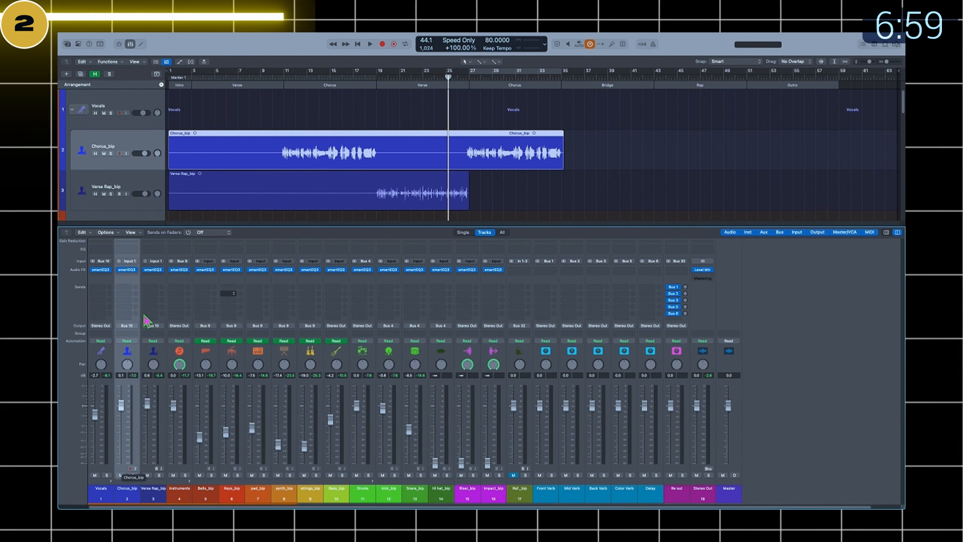
left_click(126, 270)
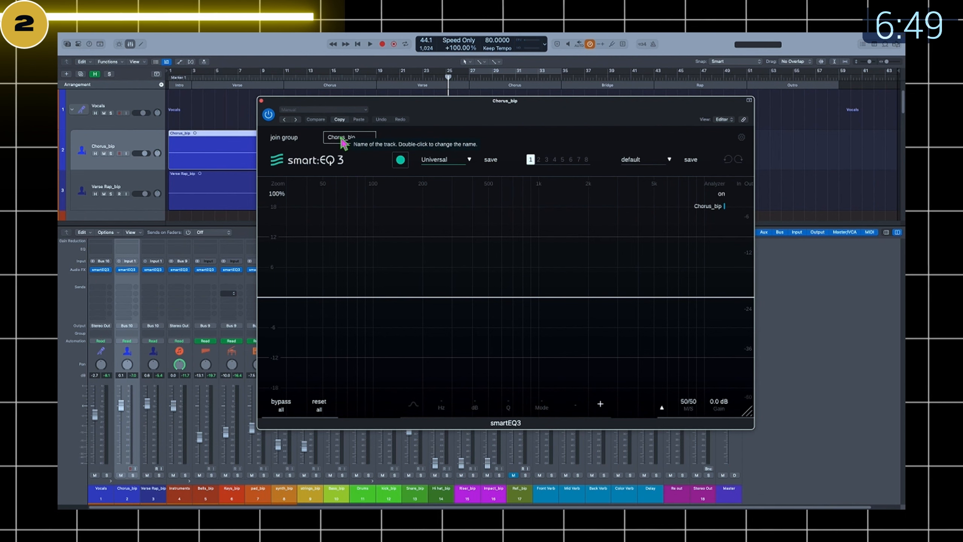
left_click_drag(326, 98, 370, 201)
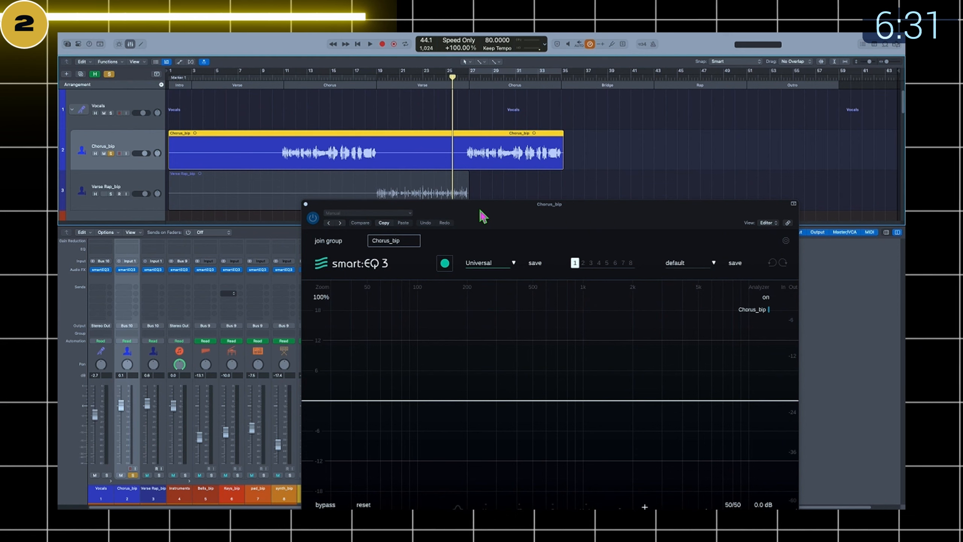
left_click_drag(482, 217, 468, 202)
left_click(489, 76)
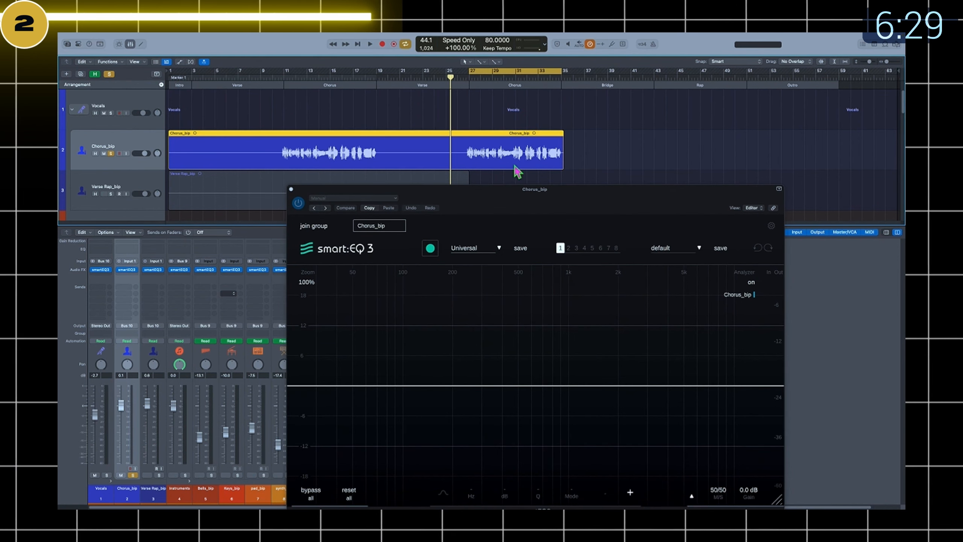
left_click_drag(504, 197, 449, 121)
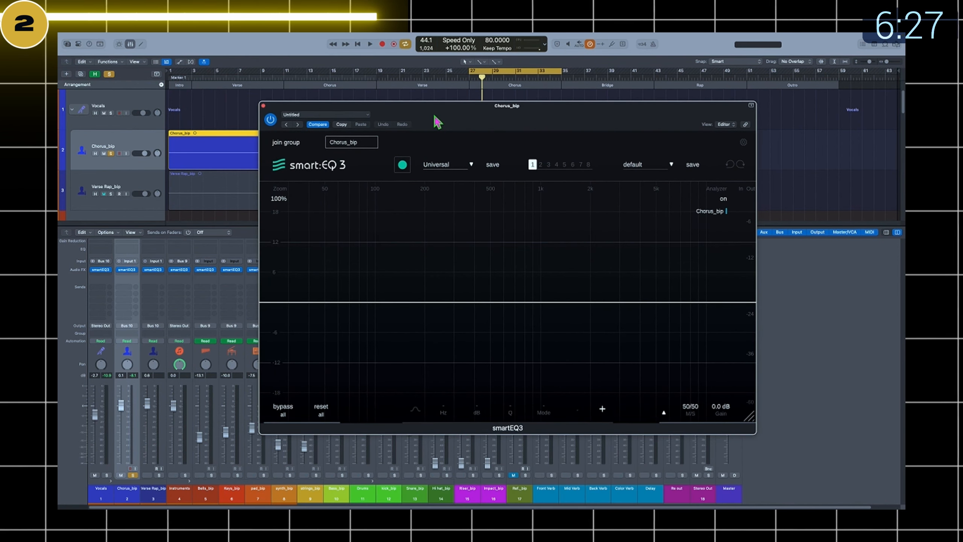
Play the chorus and add a low-cut filter to Chorus_bip's EQ at 120 Hz, -9.0 dB and Q 0.78.
key("space")
double_click(335, 347)
left_click(355, 316)
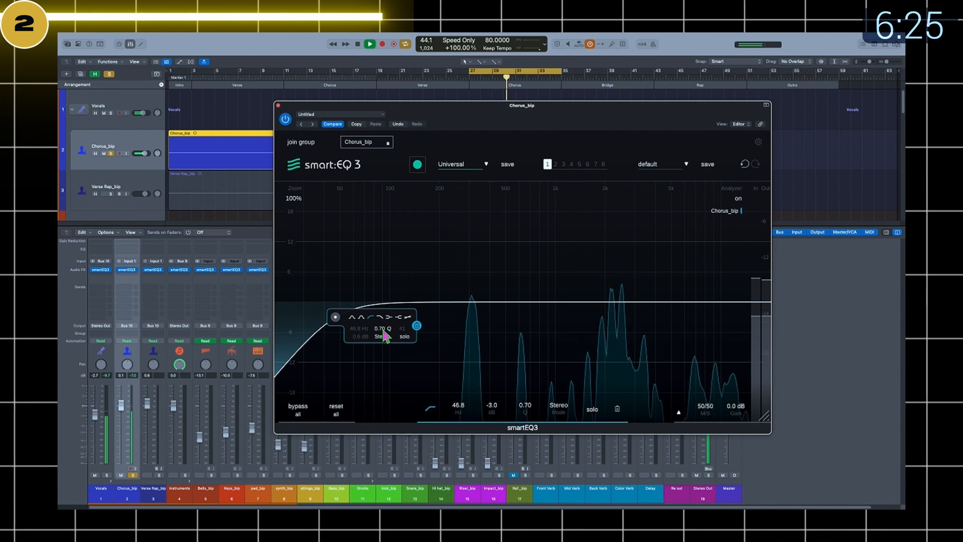
left_click(382, 331)
left_click(592, 408)
left_click_drag(458, 414, 457, 401)
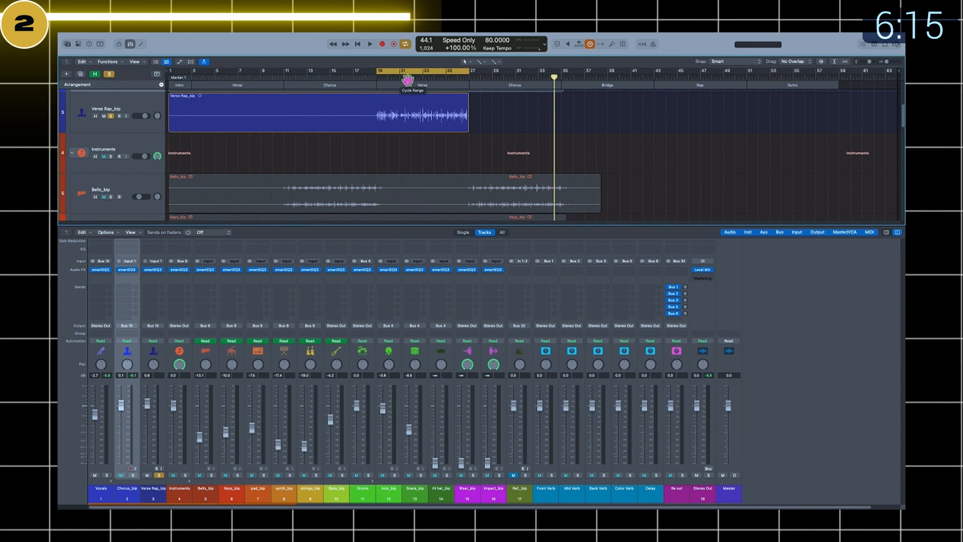
Low-cut the Verse Rap_bip channel in smartEQ3 at 112 Hz, -9.0 dB and Q 0.70, and stop playback.
left_click(153, 270)
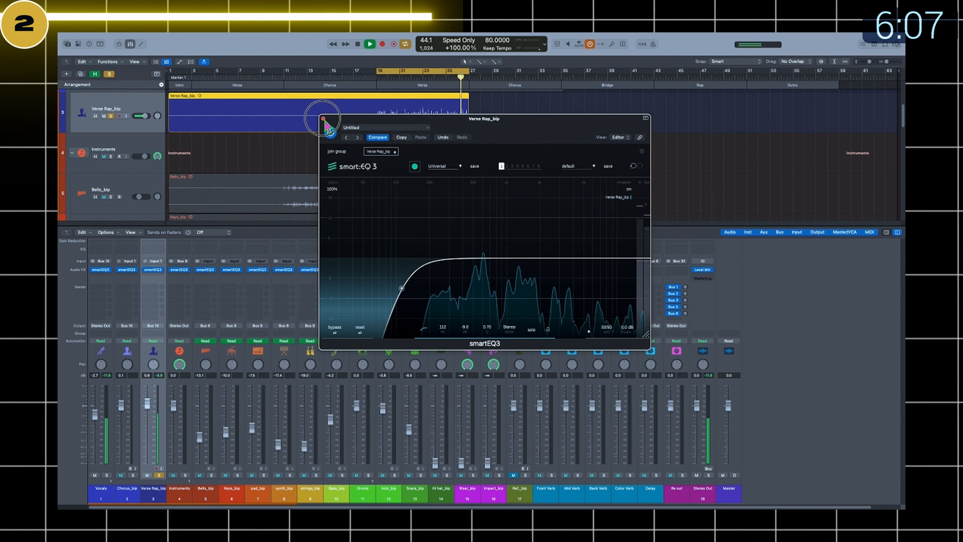
left_click(323, 118)
key("space")
Solo the Bells_bip track with the cycle range on the first chorus, and select the Keys_bip region.
scroll(387, 163, "down", 3)
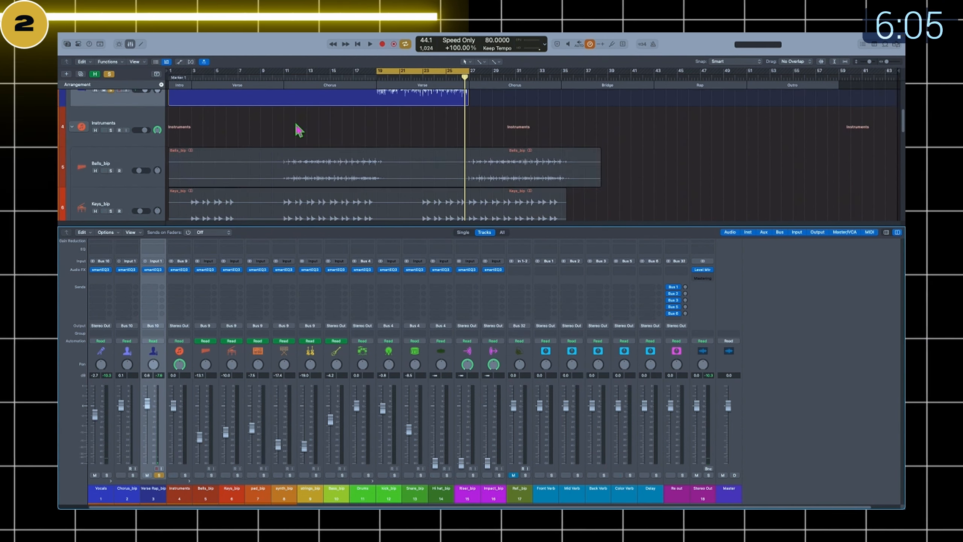
left_click(281, 164)
left_click(211, 475, "alt")
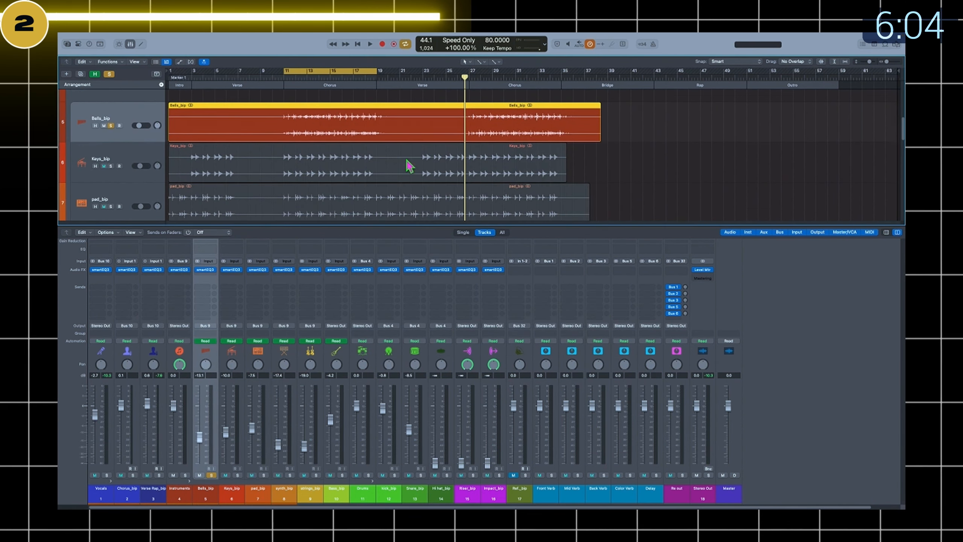
left_click(410, 165)
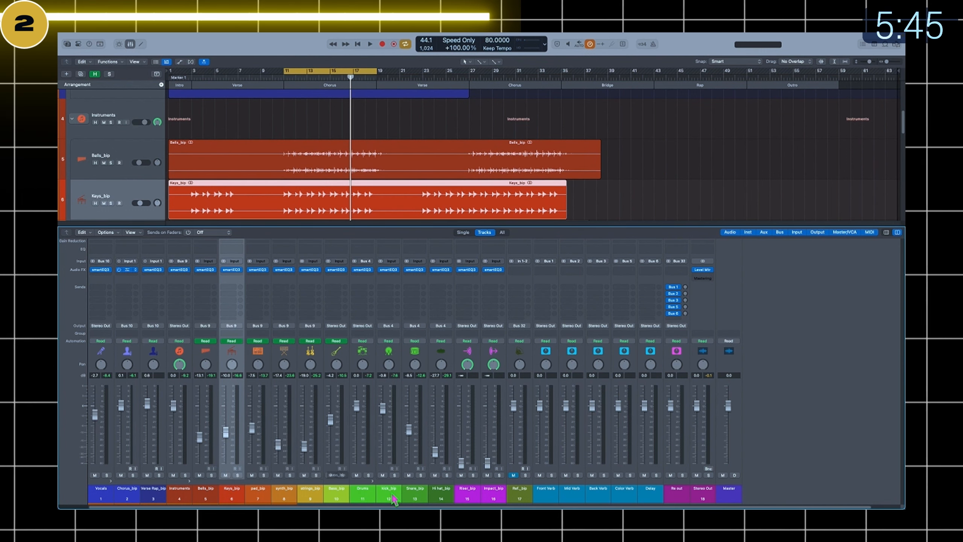
Insert a second smartEQ3 on the Keys_bip channel and remove it again.
scroll(303, 155, "up", 5)
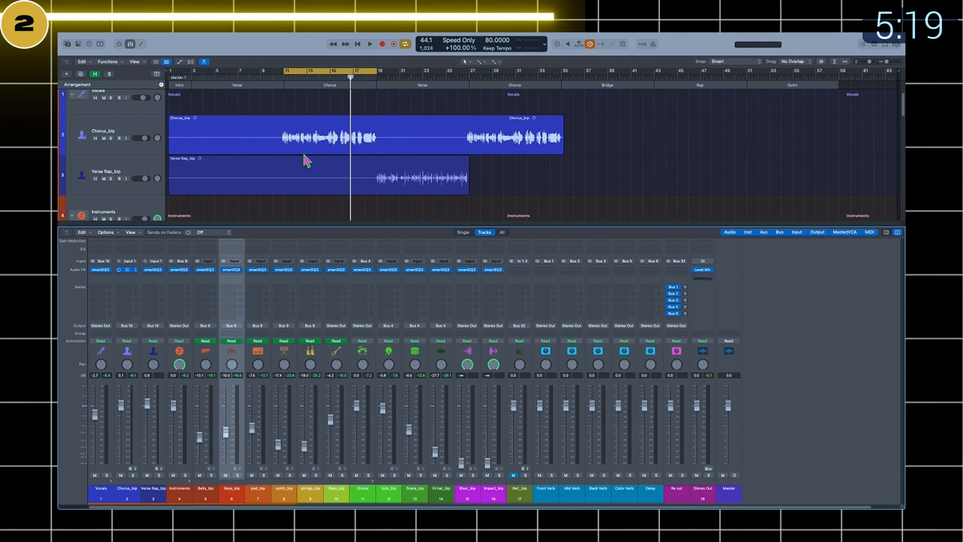
left_click(236, 281)
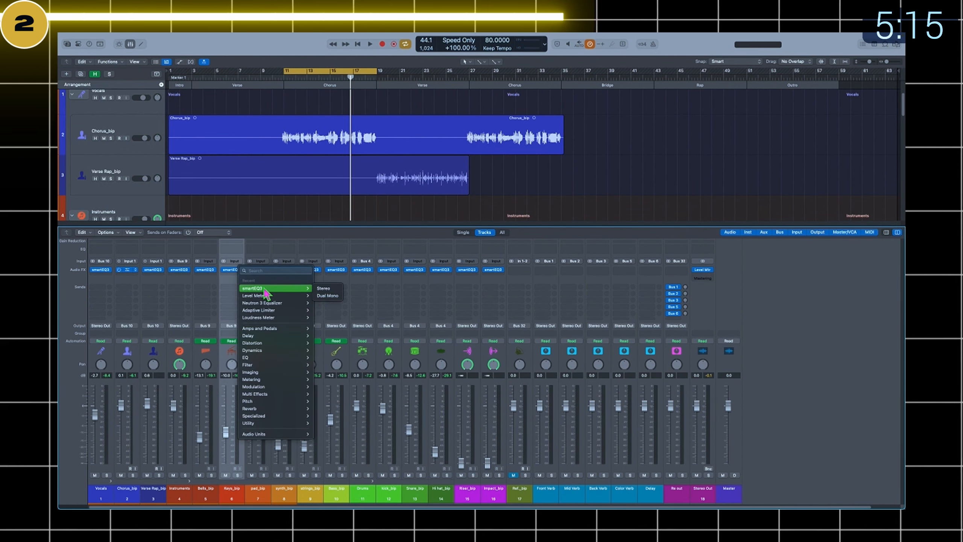
left_click(265, 290)
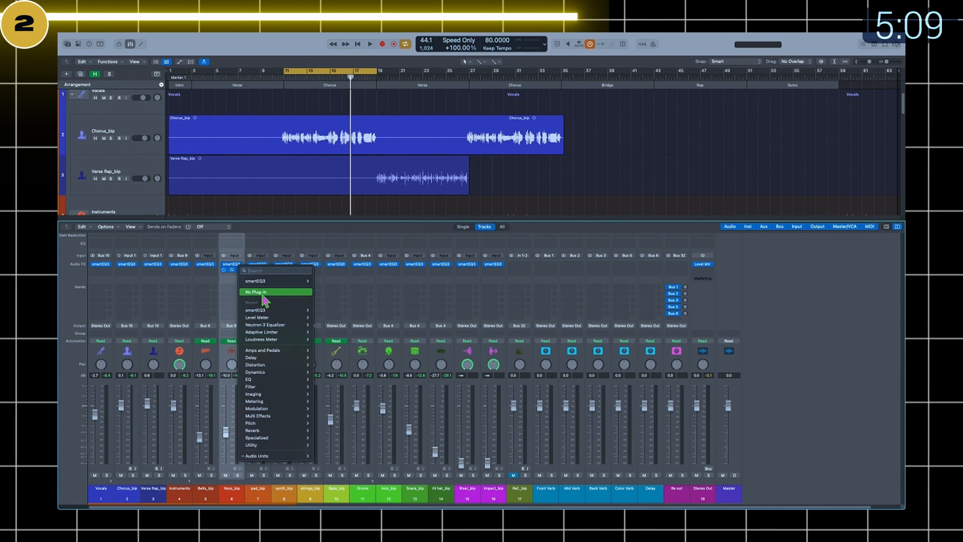
left_click(264, 292)
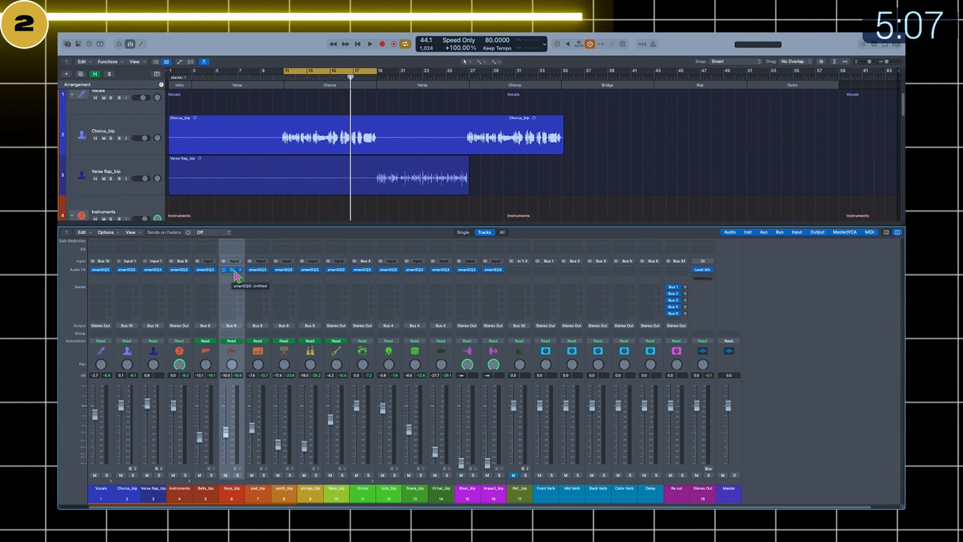
Open the existing smartEQ3 on the Keys_bip channel, then enlarge and reposition its window.
left_click(234, 270)
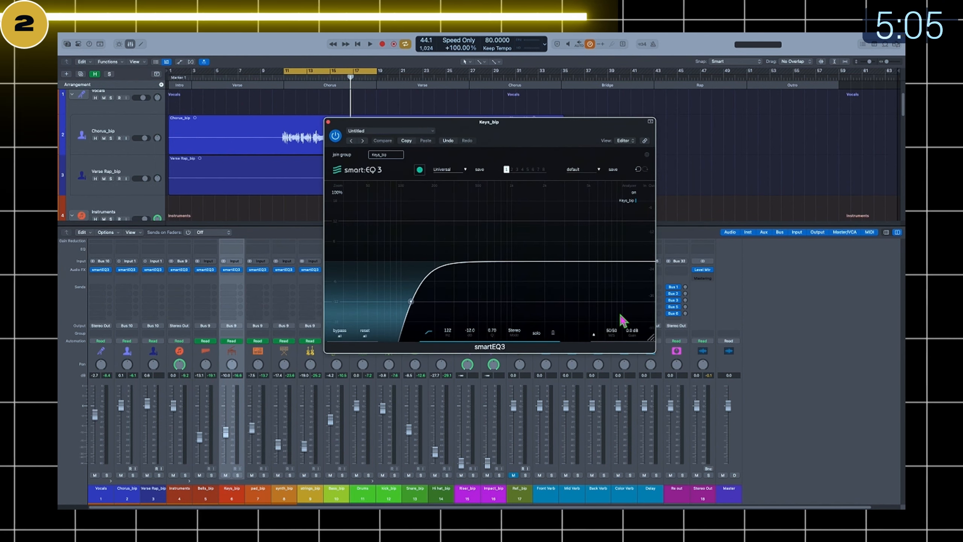
left_click_drag(646, 335, 850, 441)
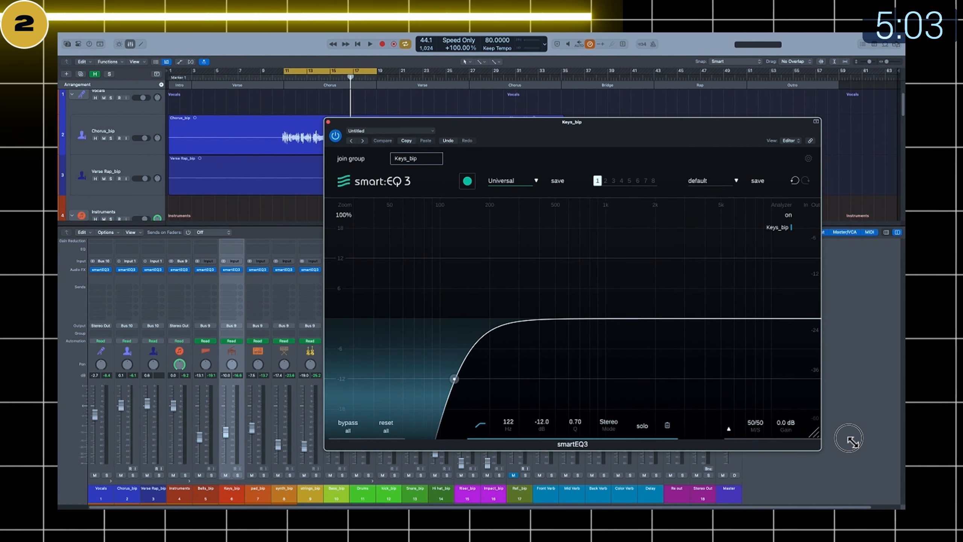
left_click_drag(662, 135, 643, 114)
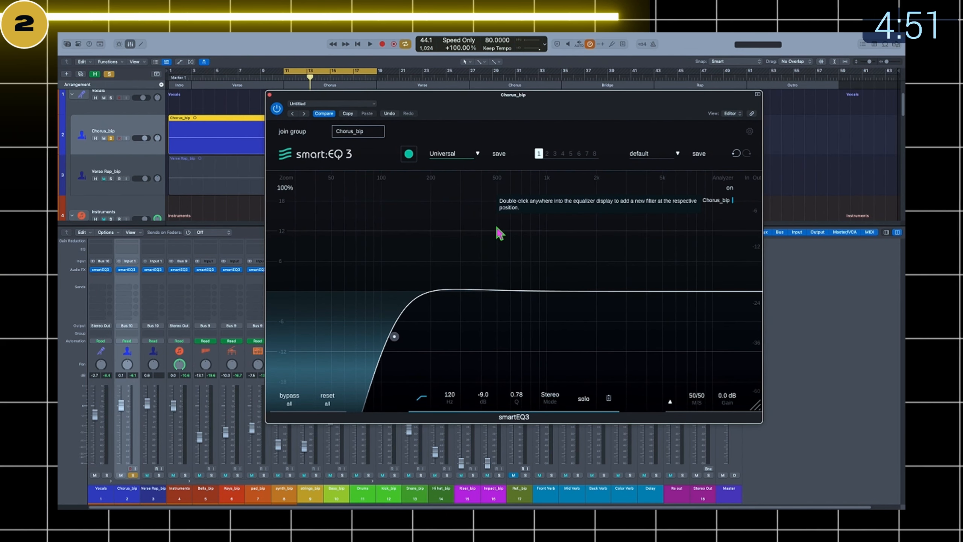
Play the soloed Chorus_bip track and sweep a new soloed bell band near 530 Hz as a narrow boost with Q 4.86.
left_click_drag(452, 114, 468, 205)
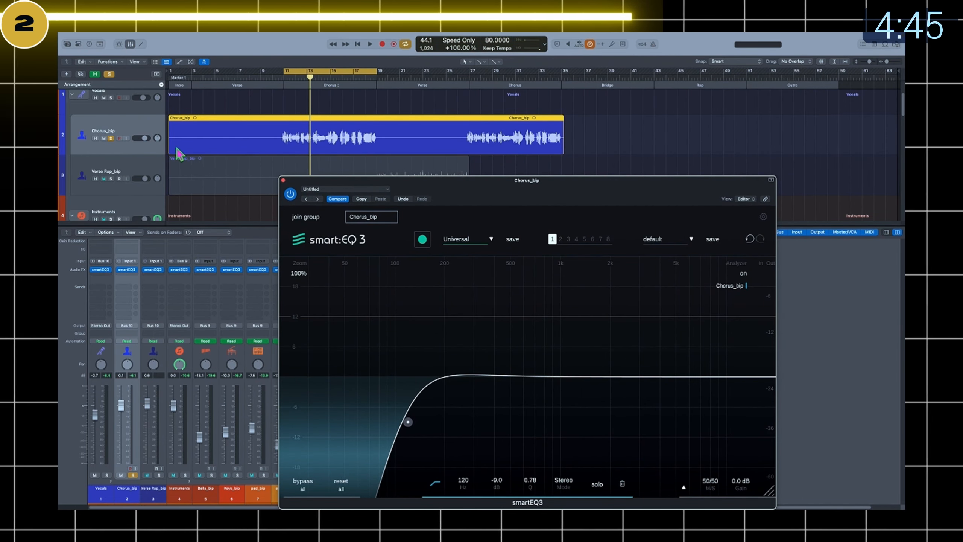
key("space")
left_click_drag(422, 193, 438, 94)
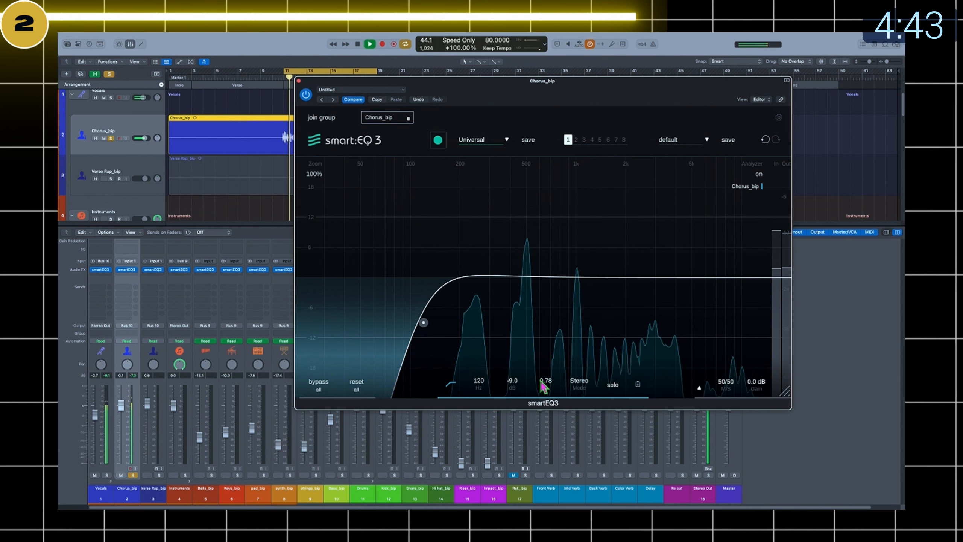
double_click(531, 273)
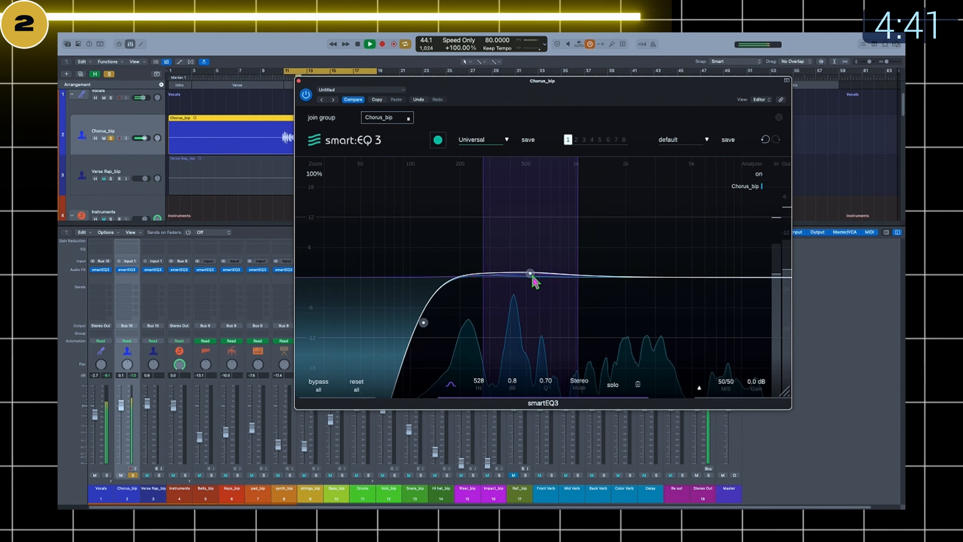
left_click(613, 385)
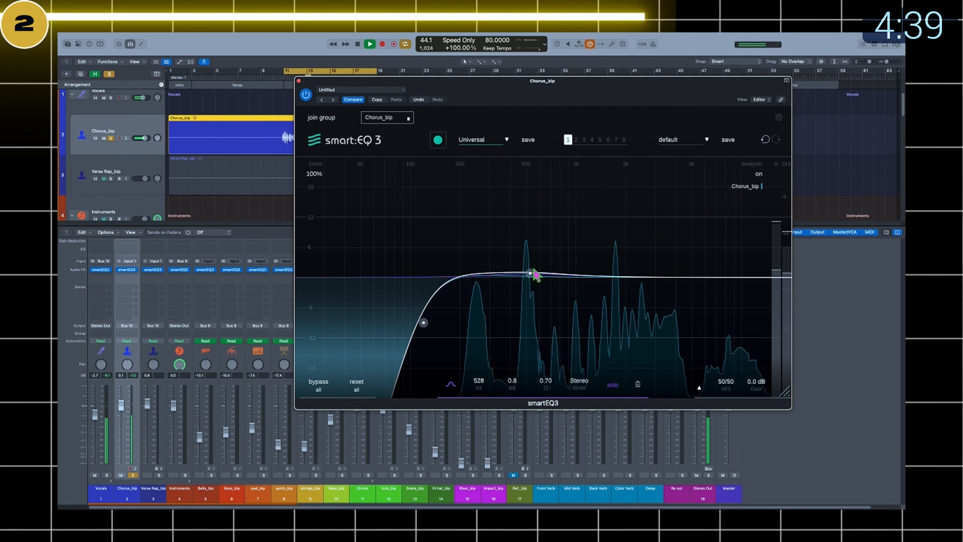
left_click_drag(532, 273, 531, 243)
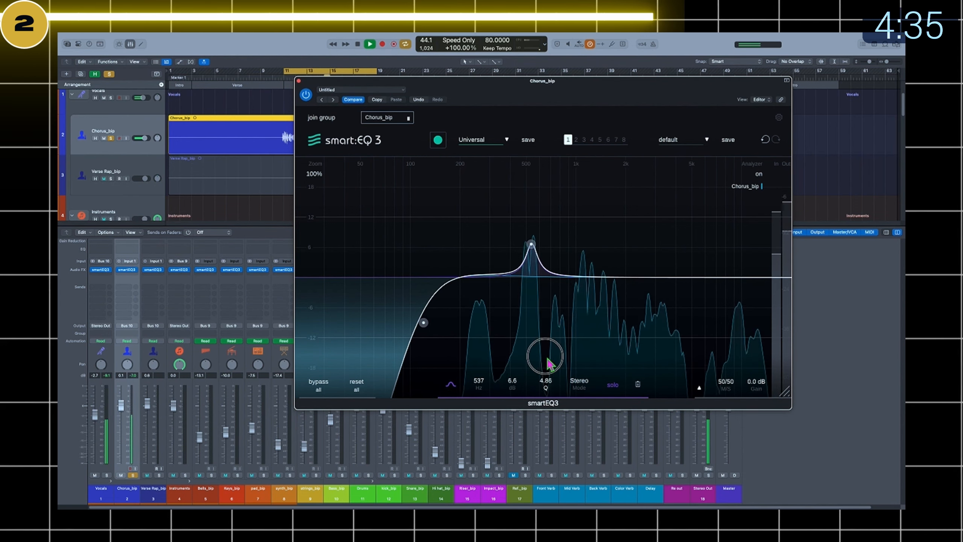
left_click_drag(532, 244, 486, 182)
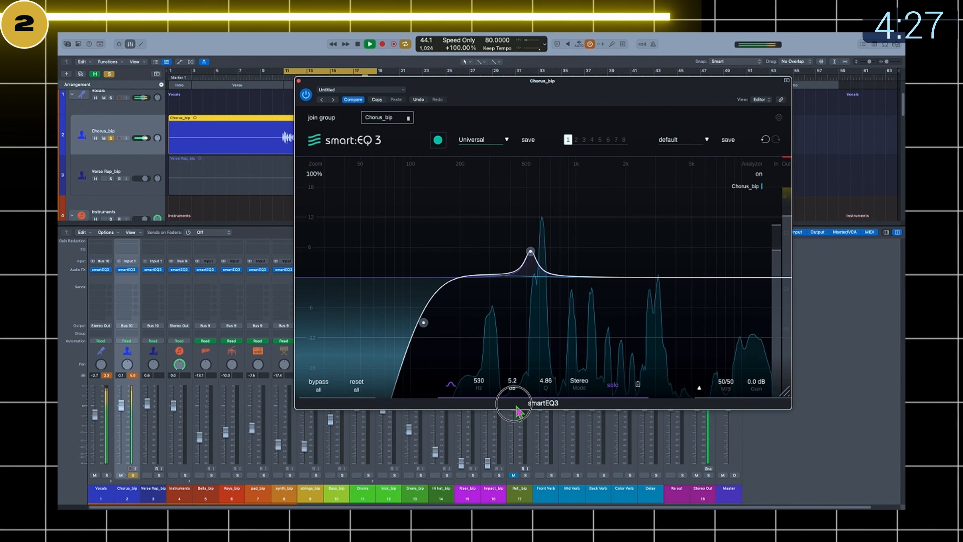
Turn Chorus_bip's 530 Hz band into a cut and add a second bell cut at 2.2 kHz, -10.6 dB, Q 6.96.
double_click(612, 278)
left_click_drag(612, 279, 617, 169)
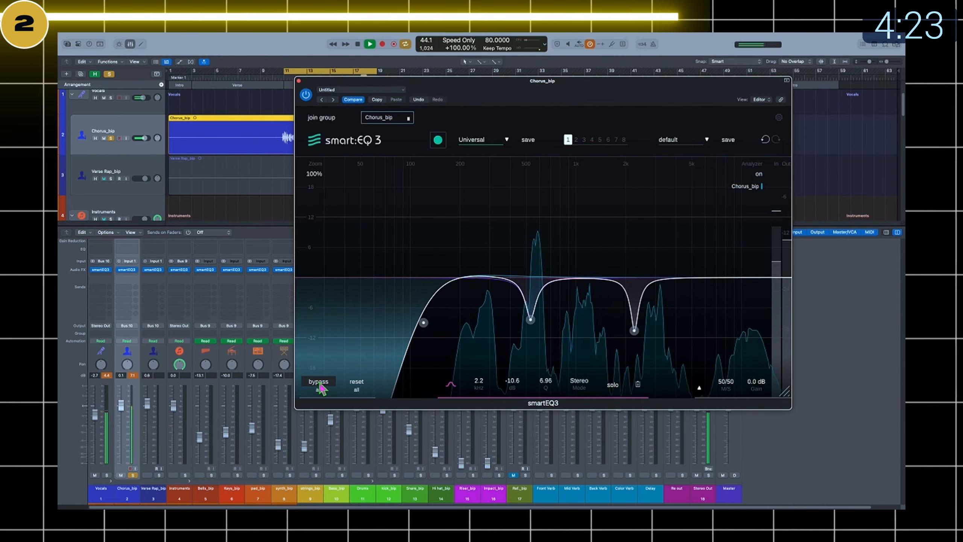
Add a bell cut between Chorus_bip's two existing cuts and fine-tune the frequency of the lower one.
double_click(478, 278)
left_click_drag(479, 278, 606, 303)
left_click(532, 323)
left_click_drag(533, 323, 542, 321)
Sweep one more Chorus_bip band below 530 Hz into a cut, adjust its Q and the output gain, and compare with all filters bypassed.
double_click(513, 278)
left_click_drag(513, 278, 513, 169)
left_click_drag(513, 169, 514, 299)
left_click_drag(546, 381, 544, 404)
left_click_drag(756, 381, 756, 373)
left_click(324, 385)
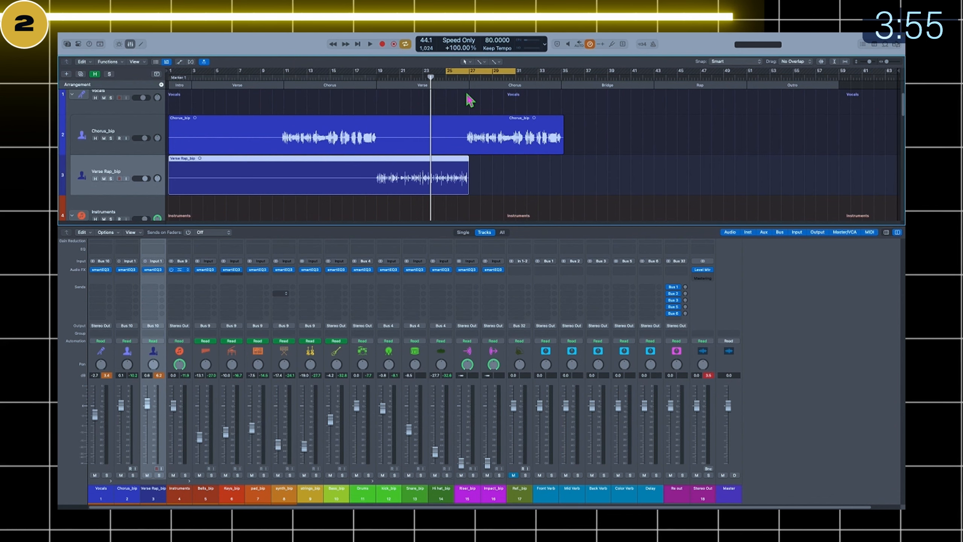
scroll(508, 170, "down", 6)
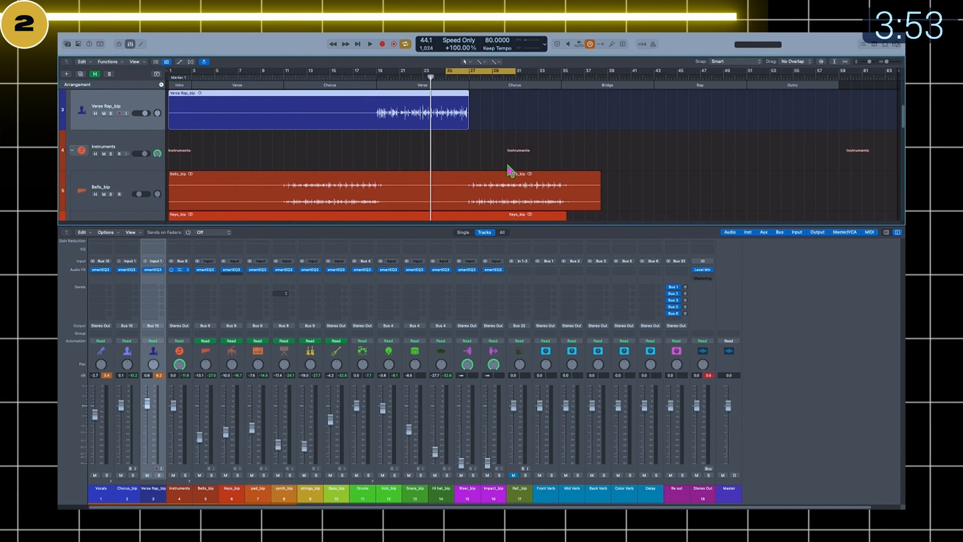
scroll(508, 170, "down", 5)
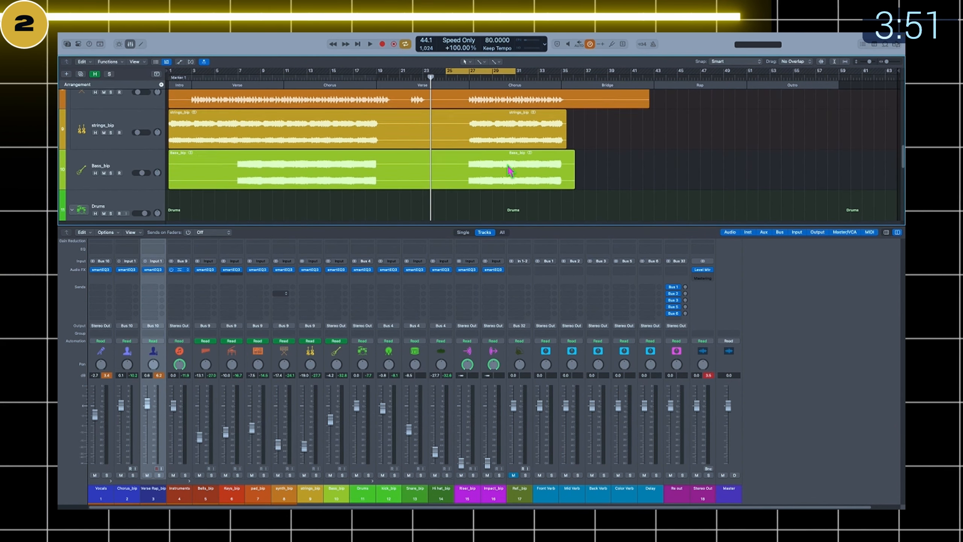
scroll(510, 171, "down", 5)
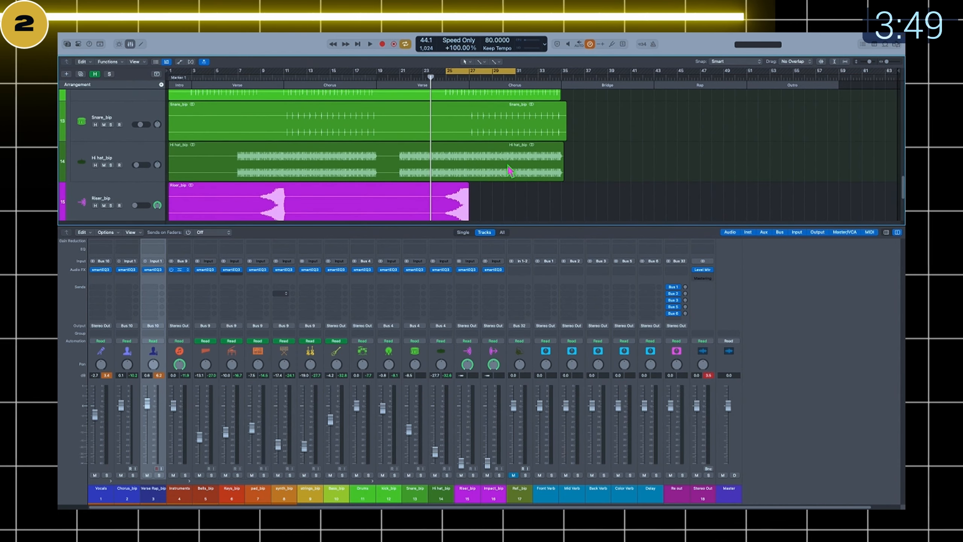
scroll(510, 167, "up", 15)
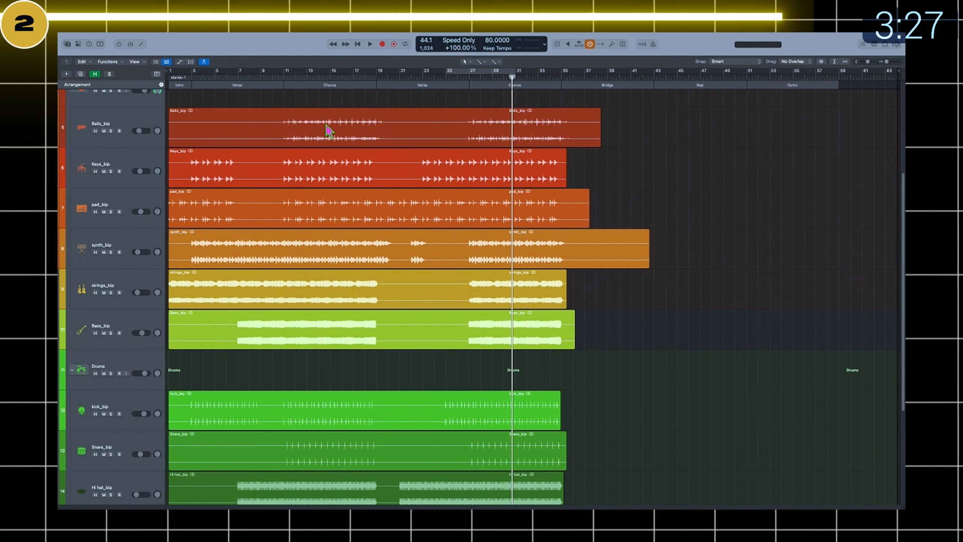
Open the smartEQ3 windows of Keys_bip and strings_bip side by side, solo both tracks and start playback.
left_click(330, 164)
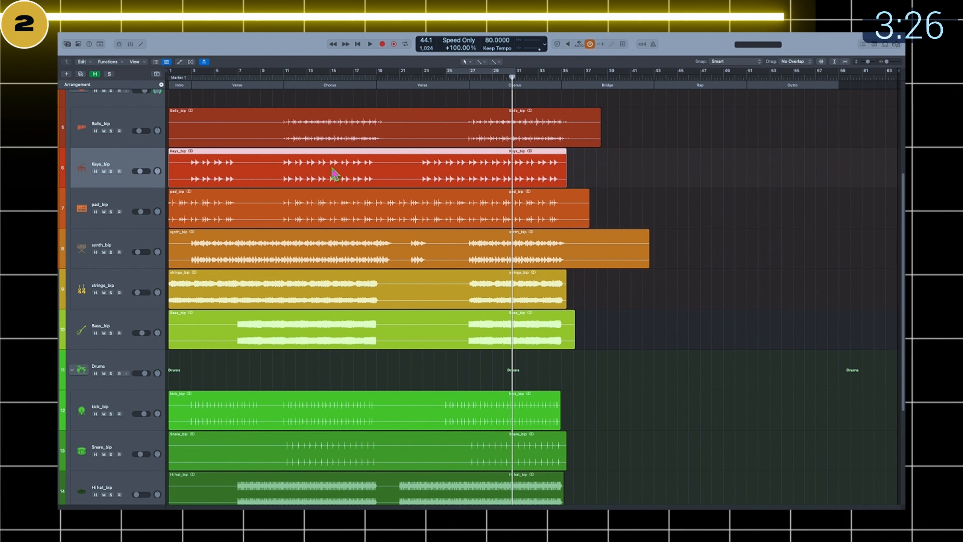
left_click(130, 44)
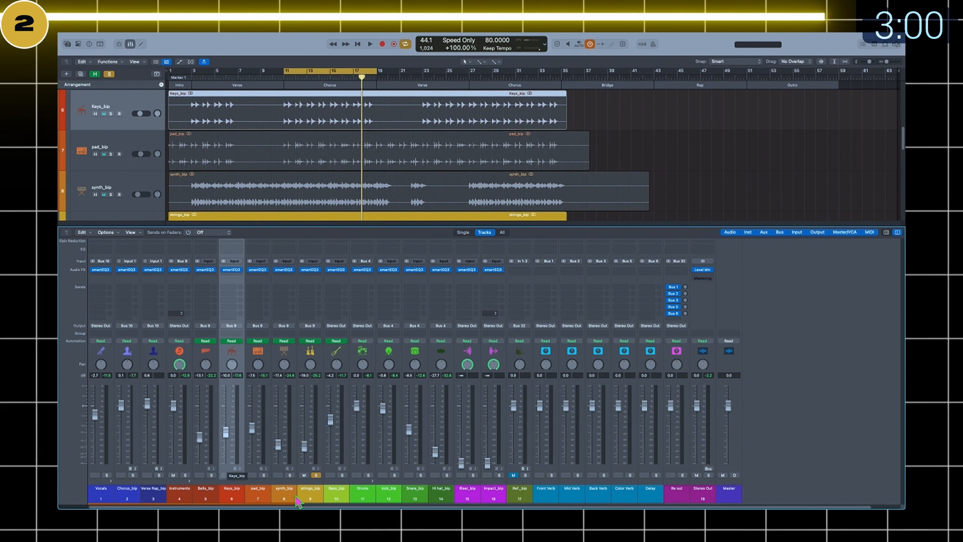
left_click(312, 499)
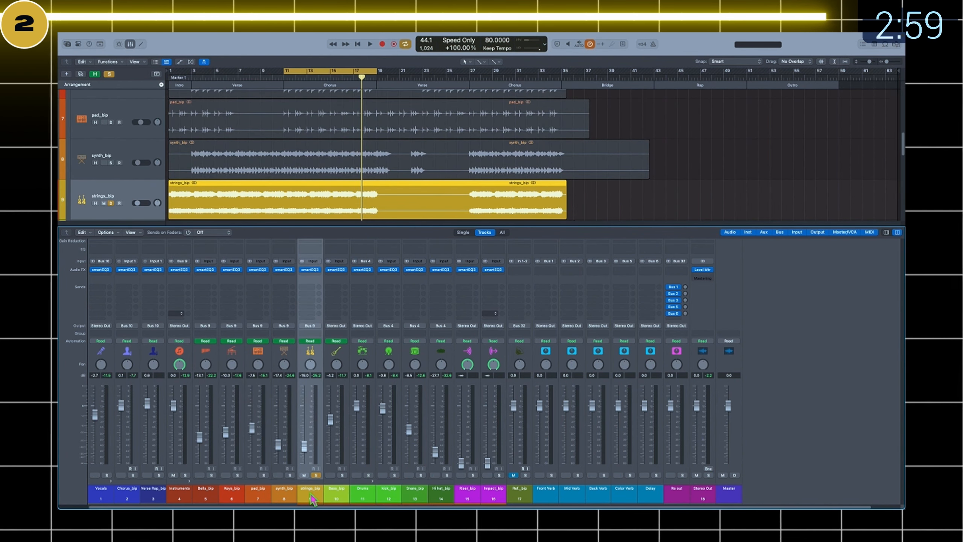
left_click(316, 475)
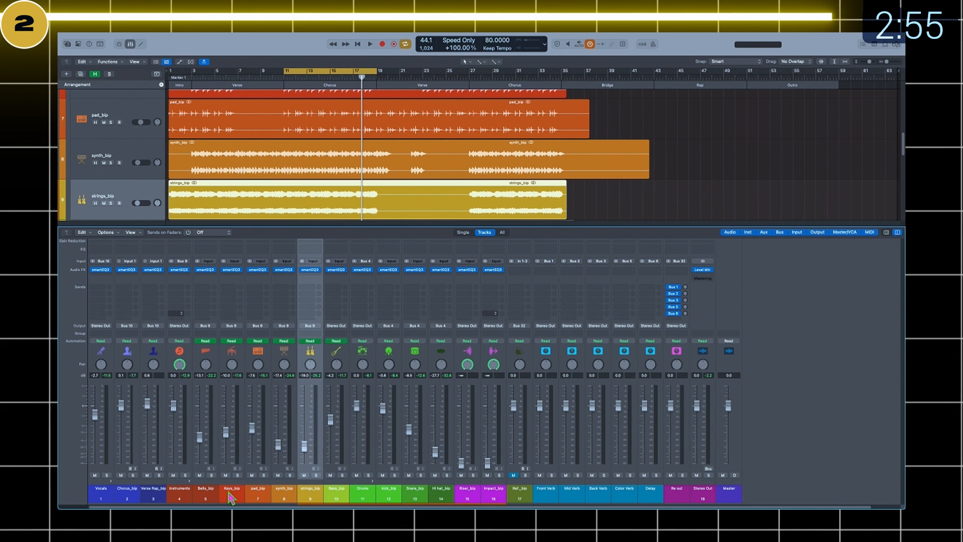
left_click(232, 269)
left_click(309, 269)
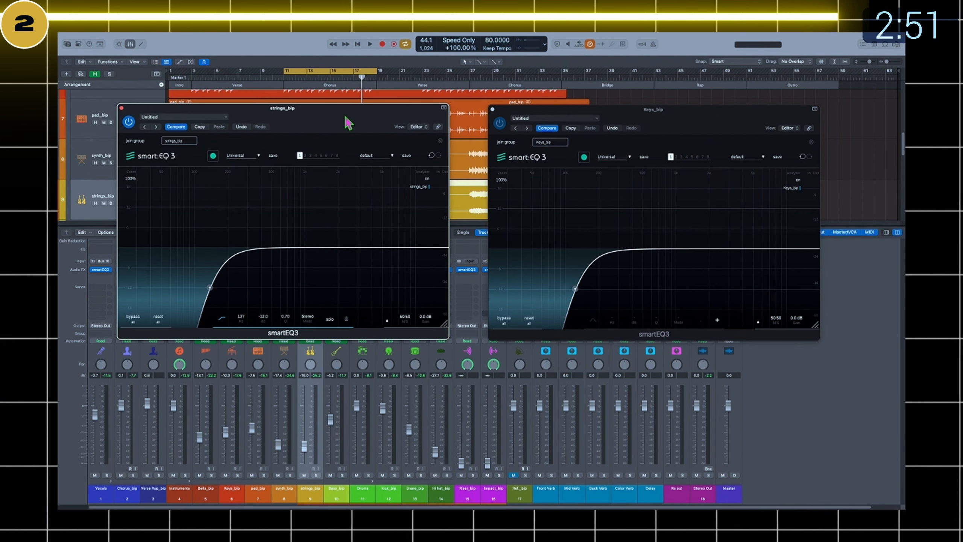
left_click(238, 476)
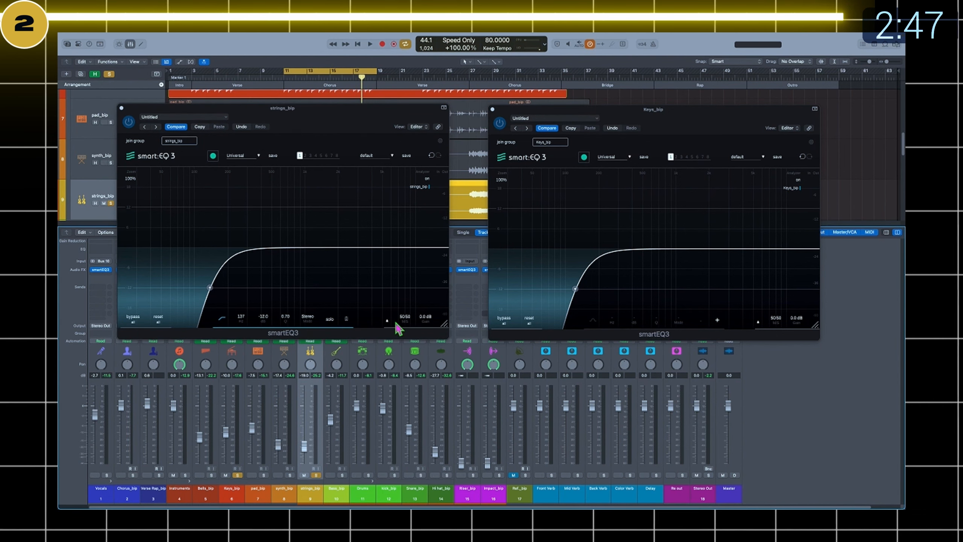
key("space")
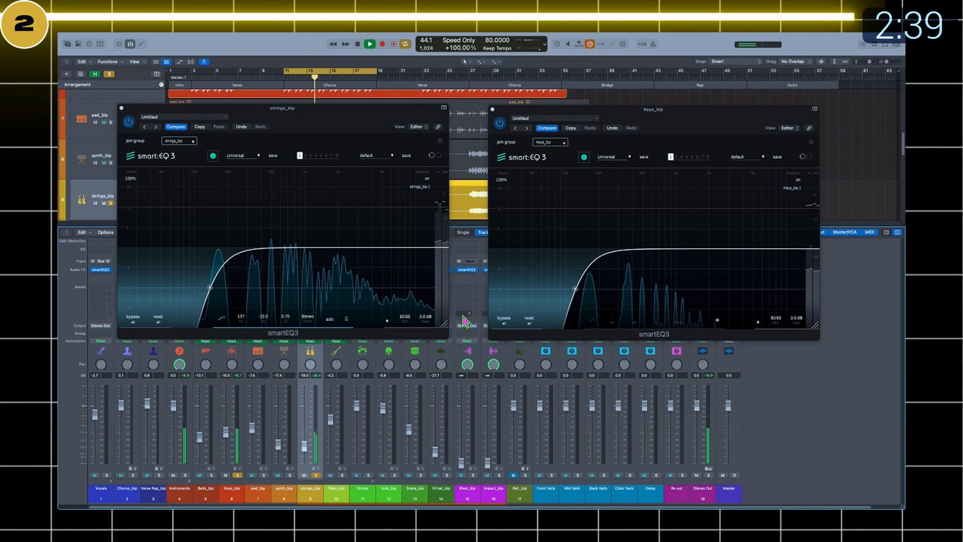
Add a high-shelf cut to strings_bip near 3.8 kHz, about -4.9 dB, and a high-shelf boost to Keys_bip near 1.5 kHz, about 6.4 dB.
double_click(384, 246)
left_click(426, 246)
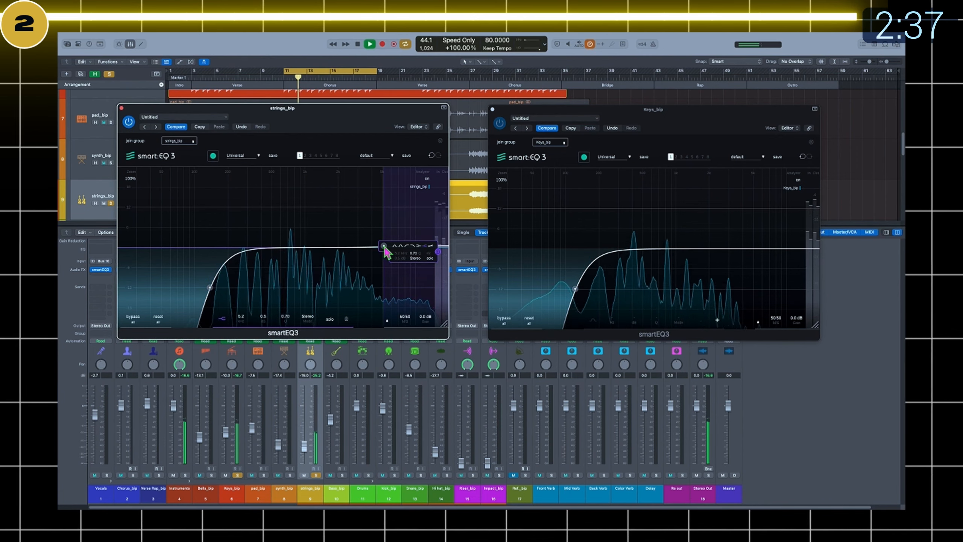
left_click_drag(382, 263, 366, 265)
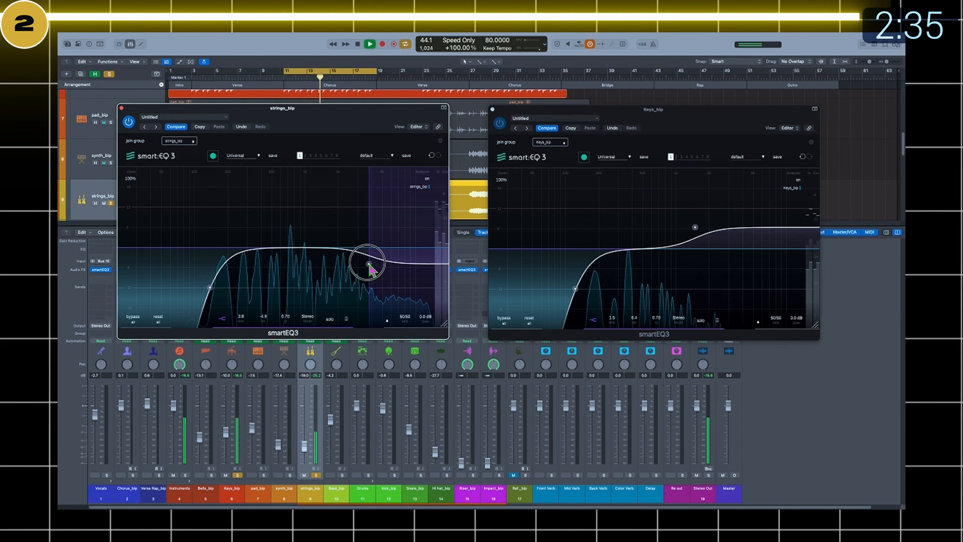
Add a bell boost to Keys_bip at 907 Hz, 3.3 dB, with Q 1.20.
double_click(672, 239)
left_click_drag(672, 239, 673, 237)
scroll(673, 238, "up", 3)
Add a low-mid bell boost to strings_bip and a slight bell cut at 1.4 kHz, -1.3 dB, Q 0.70.
double_click(277, 238)
left_click_drag(277, 238, 270, 234)
double_click(320, 252)
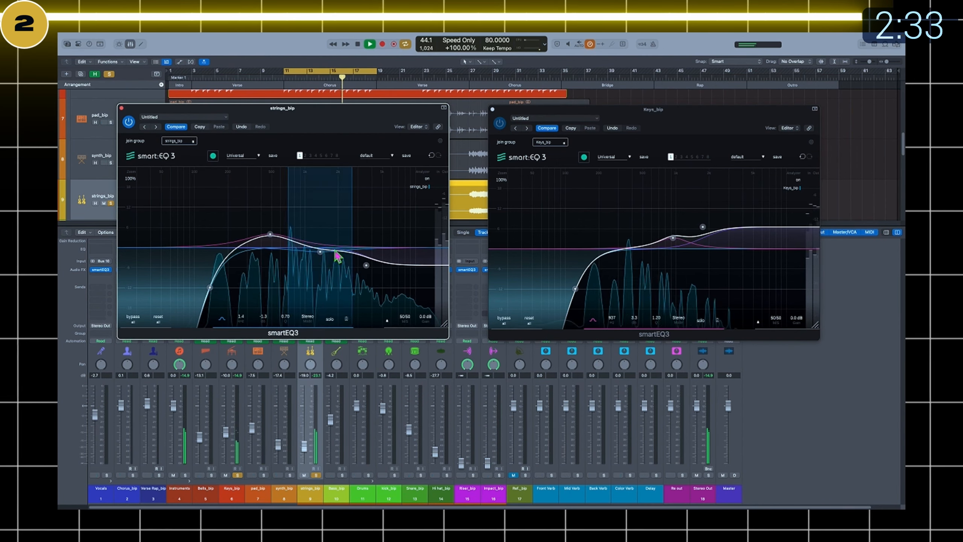
Add a bell cut to Keys_bip at 361 Hz, -1.3 dB, Q 0.70, reposition its EQ window, and select the pad_bip channel.
double_click(627, 253)
left_click_drag(612, 116, 590, 198)
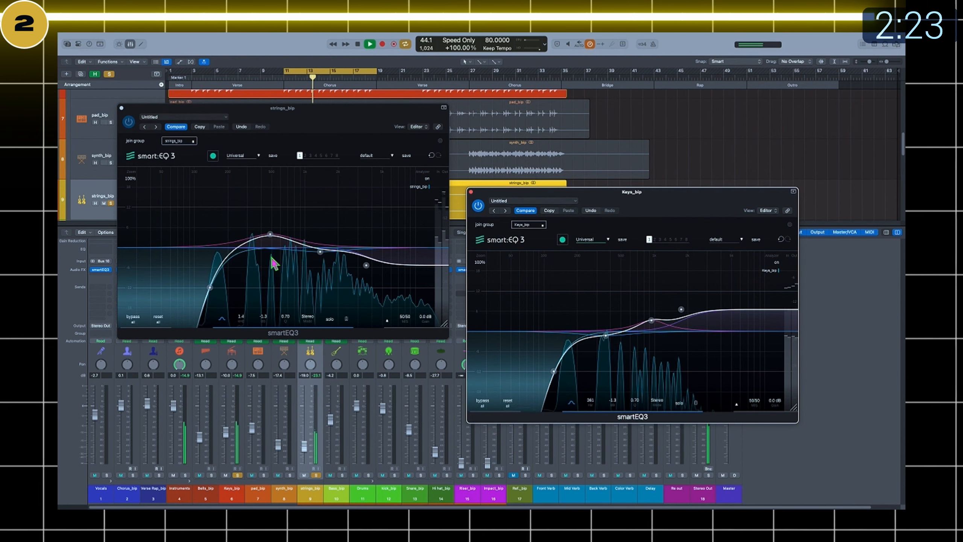
left_click_drag(615, 200, 625, 120)
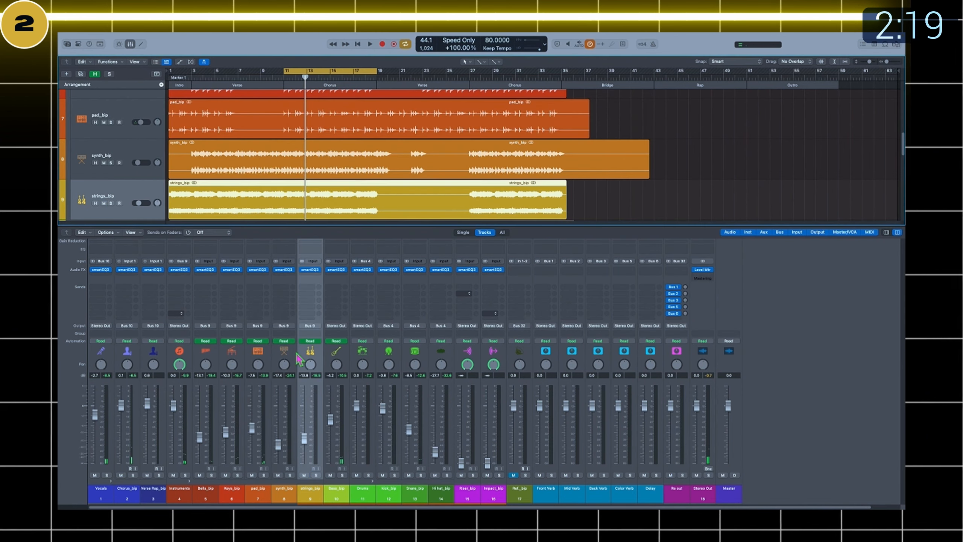
left_click(260, 493)
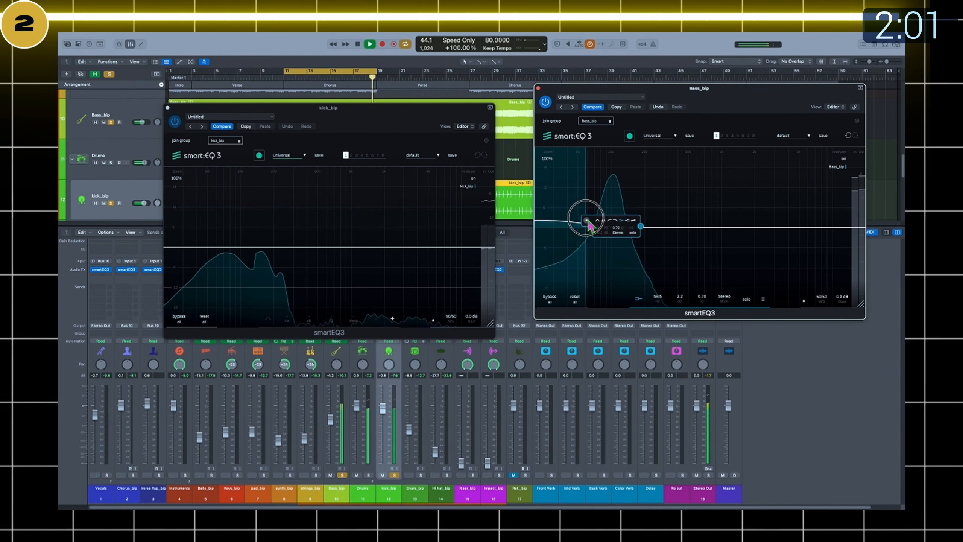
Boost Bass_bip's low end near 60 Hz and shape kick_bip with one bell boost and two lower-frequency cuts.
left_click_drag(586, 220, 593, 210)
left_click_drag(594, 228, 593, 217)
left_click_drag(252, 246, 252, 231)
left_click_drag(180, 247, 180, 267)
left_click_drag(205, 247, 205, 255)
Lower Bass_bip's fader to -6.0 dB and unsolo kick_bip and Bass_bip.
left_click_drag(330, 419, 331, 425)
left_click(394, 475)
left_click(342, 476)
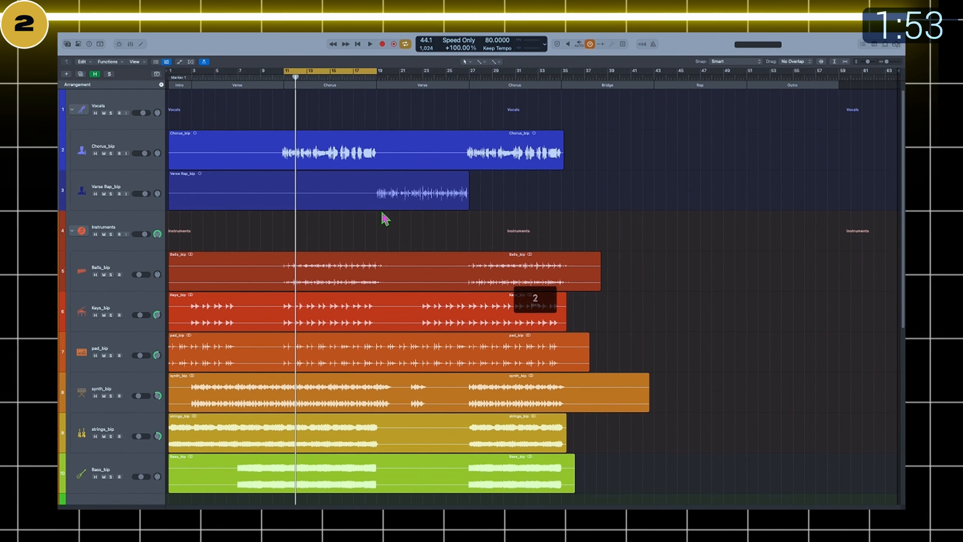
Collapse the Vocals, Instruments and Drums track stacks in the arrangement and show the mixer.
left_click(74, 109)
left_click(73, 150)
left_click(73, 231)
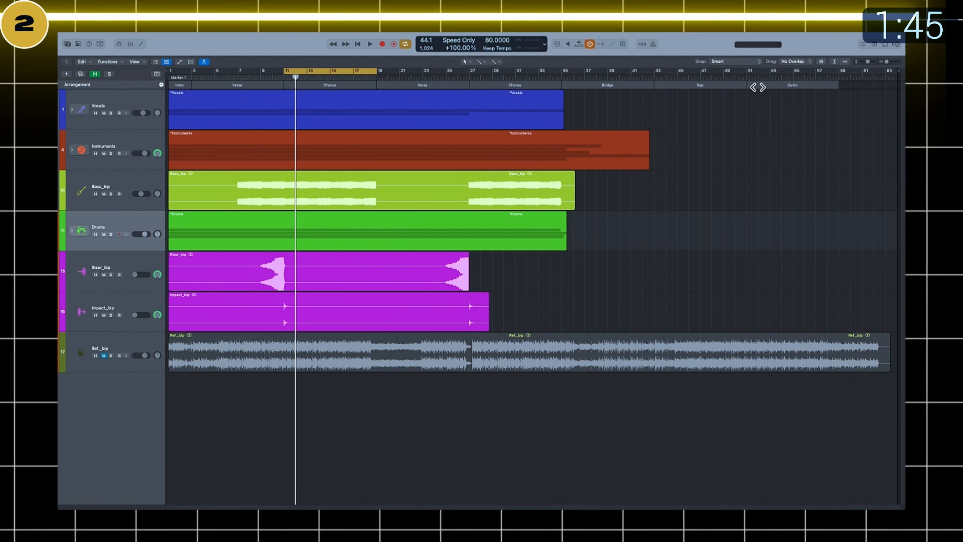
left_click(130, 44)
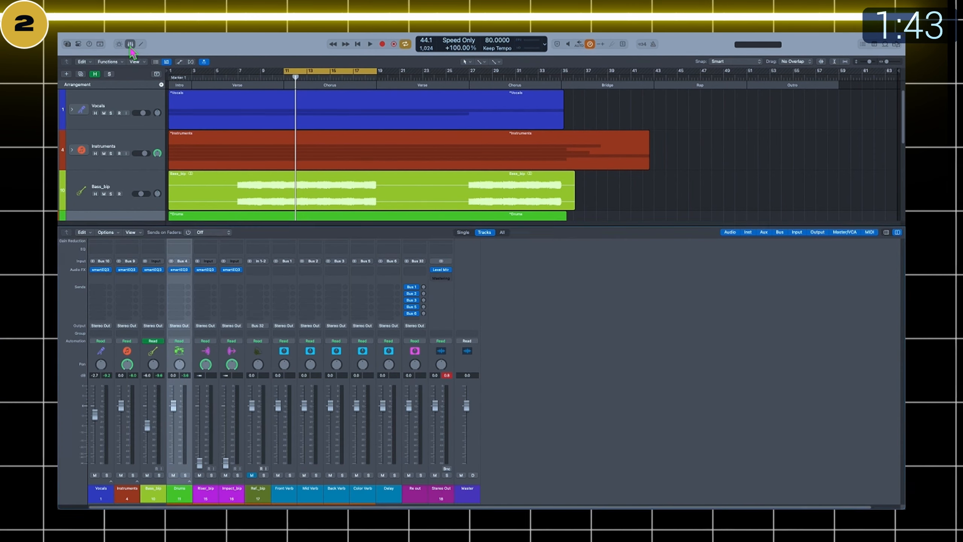
Open the smartEQ3 of the Vocals stack and move its window aside to make room for a second EQ.
left_click(105, 498)
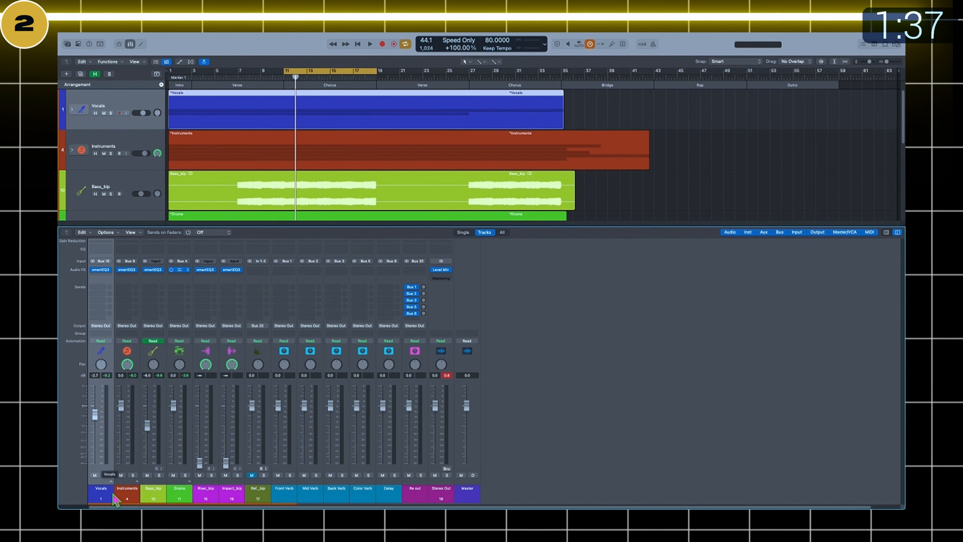
left_click(128, 498)
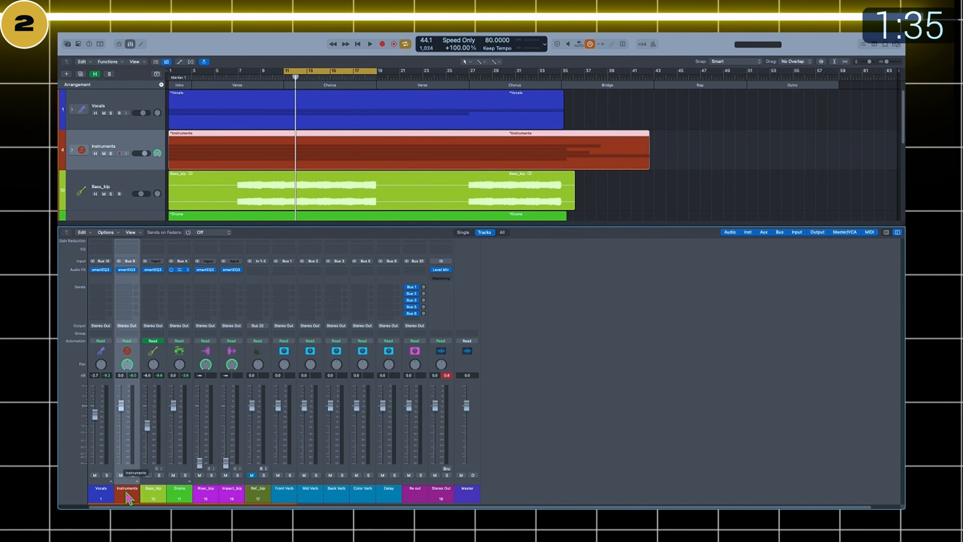
left_click(183, 497)
left_click(101, 493)
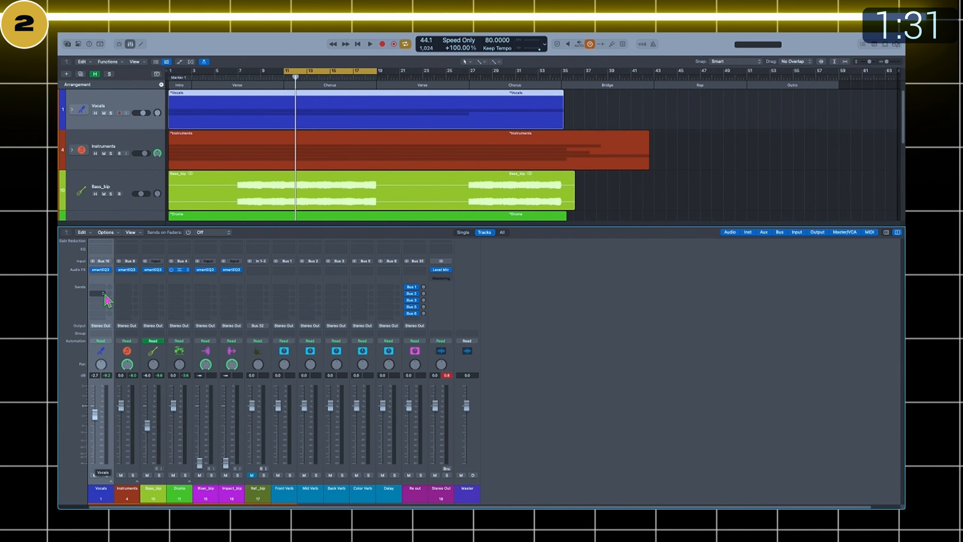
left_click(102, 270)
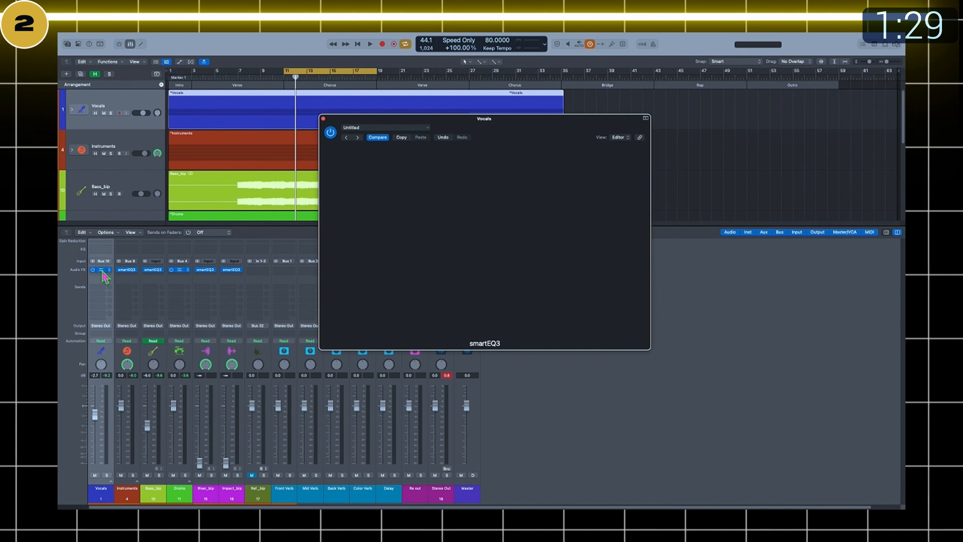
left_click_drag(553, 127, 431, 121)
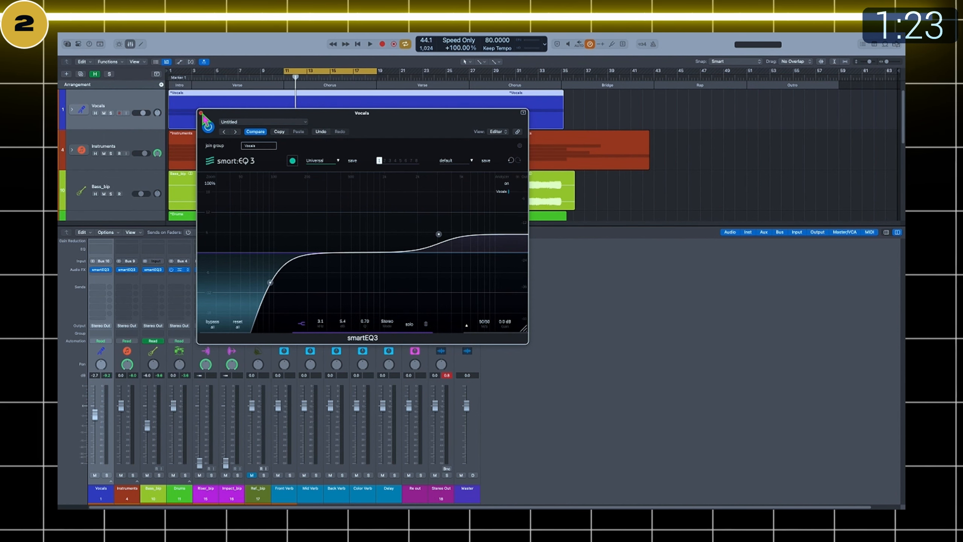
left_click_drag(203, 116, 513, 118)
Open the smartEQ3 of the Instruments stack, place it beside the Vocals EQ and start playback.
left_click(131, 495)
left_click(127, 269)
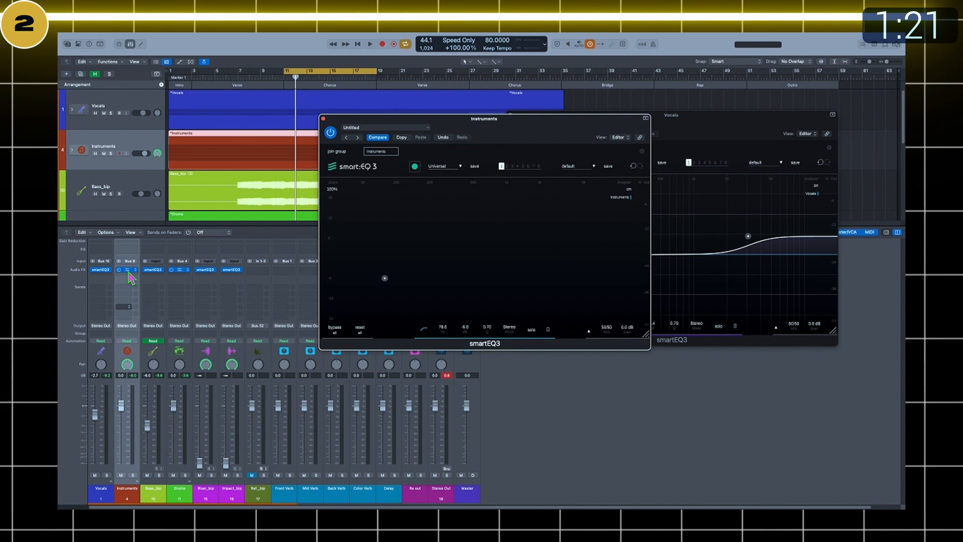
left_click_drag(442, 125, 286, 115)
key("space")
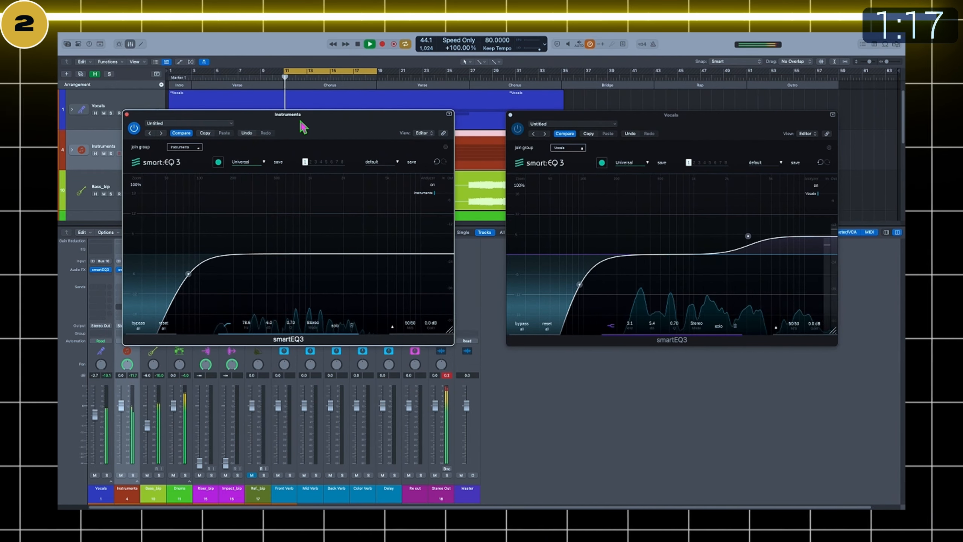
Give the Instruments stack a broad bell boost at 521 Hz and a bell cut at 1.8 kHz, -1.5 dB, Q 0.70.
double_click(284, 251)
left_click_drag(283, 249, 279, 244)
left_click(291, 323)
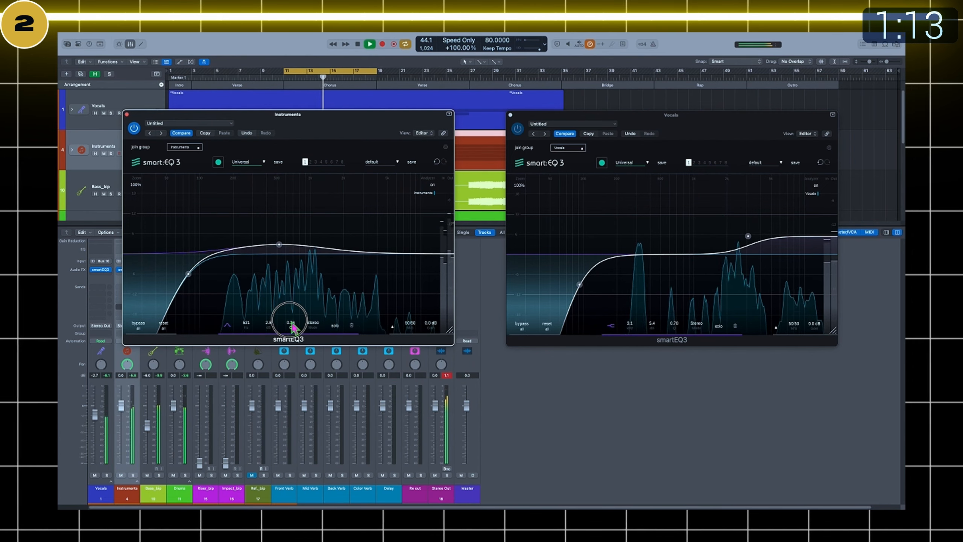
left_click(741, 250)
double_click(339, 254)
left_click_drag(340, 254, 340, 259)
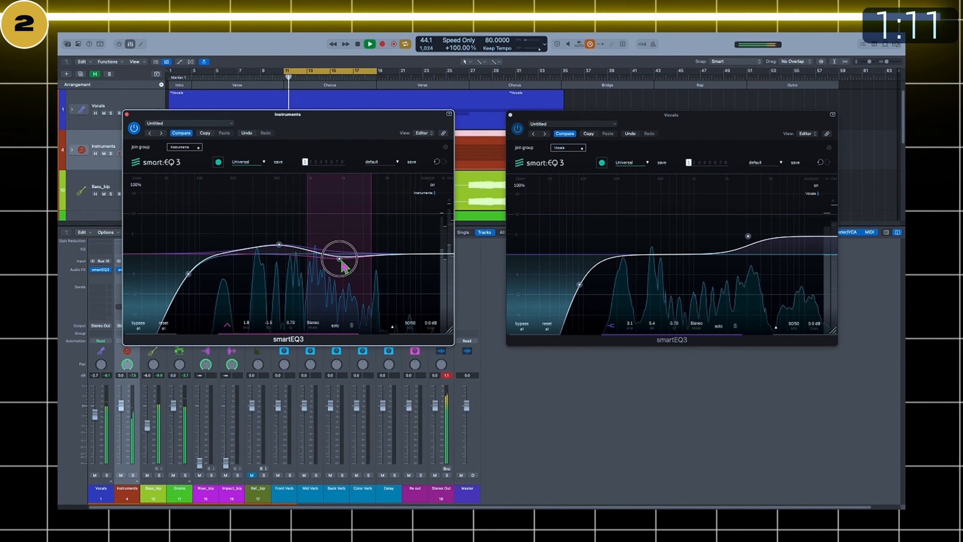
Add a bell boost to the Vocals stack near 1.9 kHz, 2.7 dB, Q 0.70, beside its high shelf, and reset the Stereo Out peak reading.
left_click(746, 233)
double_click(722, 254)
mouse_move(722, 254)
left_mouse_down()
mouse_move(726, 245)
mouse_move(725, 254)
left_mouse_up()
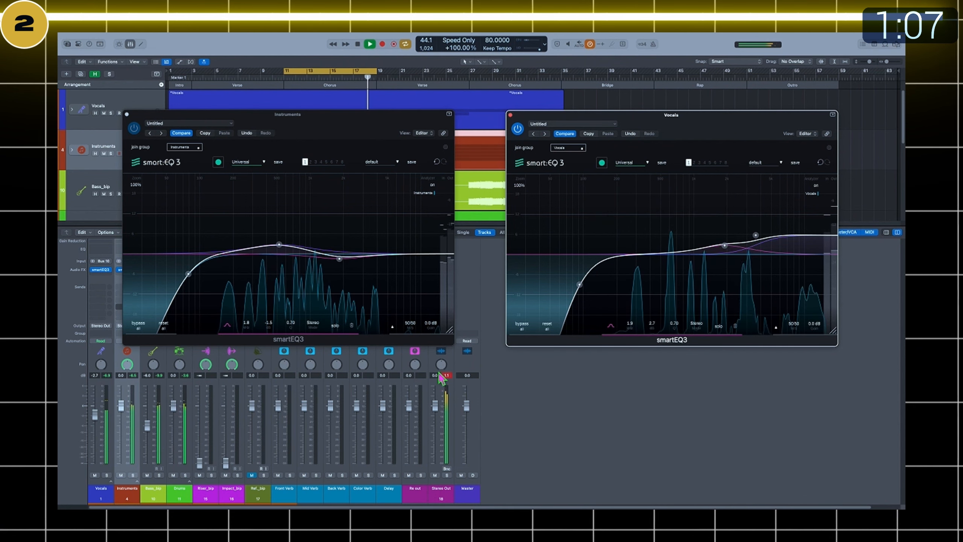
left_click(447, 375)
key("space")
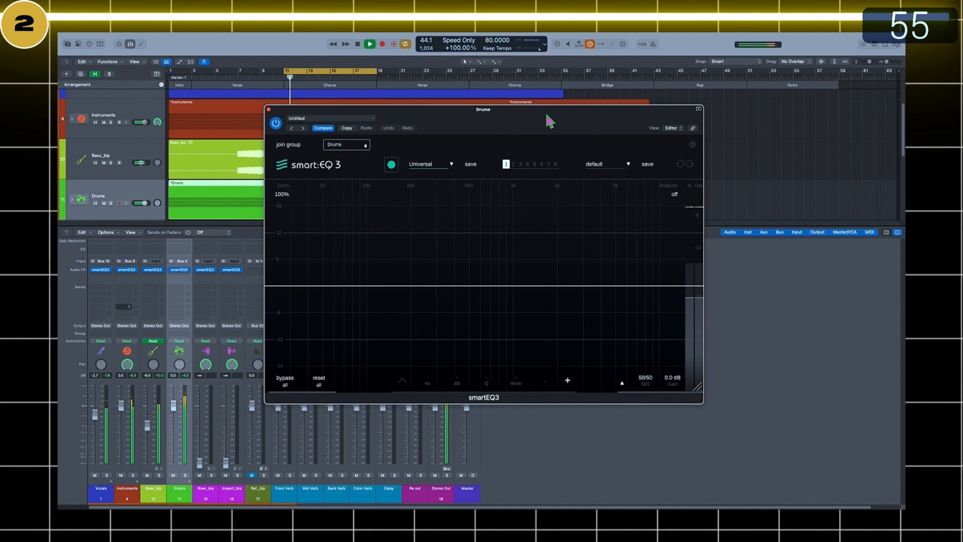
Turn on the analyzer in the Drums stack's EQ and add bell boosts at 162 Hz, 2.8 dB, and just above 5 kHz.
left_click(669, 194)
double_click(395, 270)
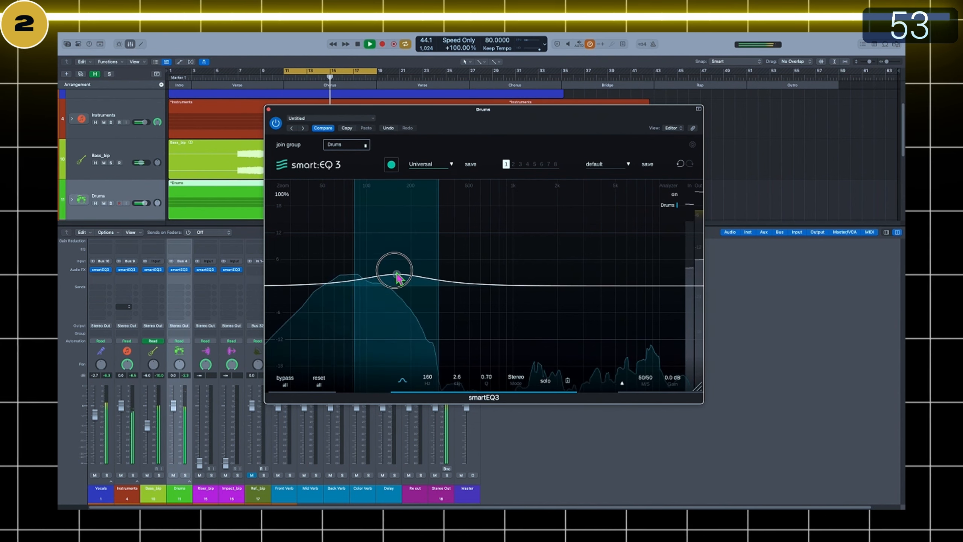
double_click(625, 286)
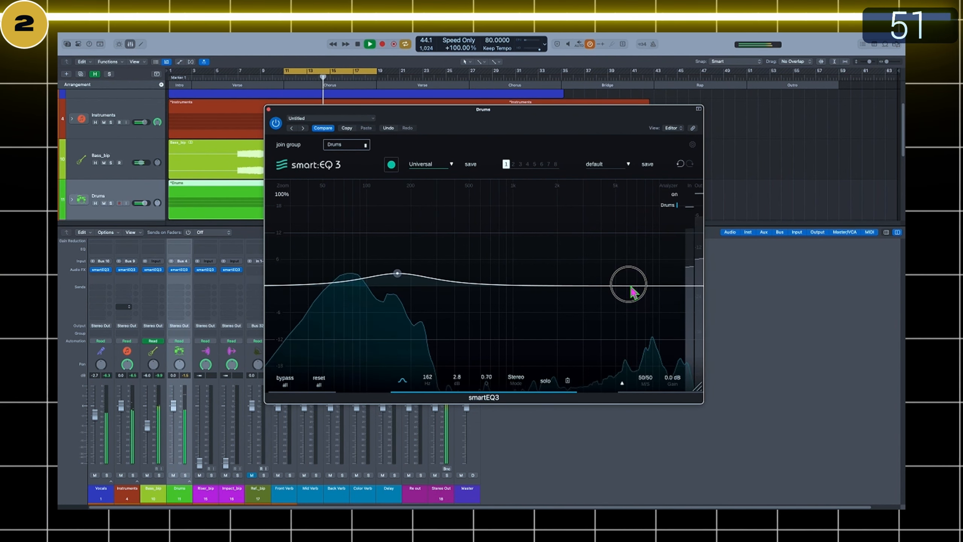
Add a narrower bell boost near 500 Hz and a bell cut at 1.6 kHz, -1.8 dB, Q 0.70, to the Drums stack.
double_click(463, 281)
left_click_drag(487, 377, 491, 384)
mouse_move(467, 276)
left_mouse_down()
mouse_move(552, 275)
mouse_move(485, 222)
mouse_move(458, 273)
mouse_move(466, 274)
left_mouse_up()
double_click(543, 287)
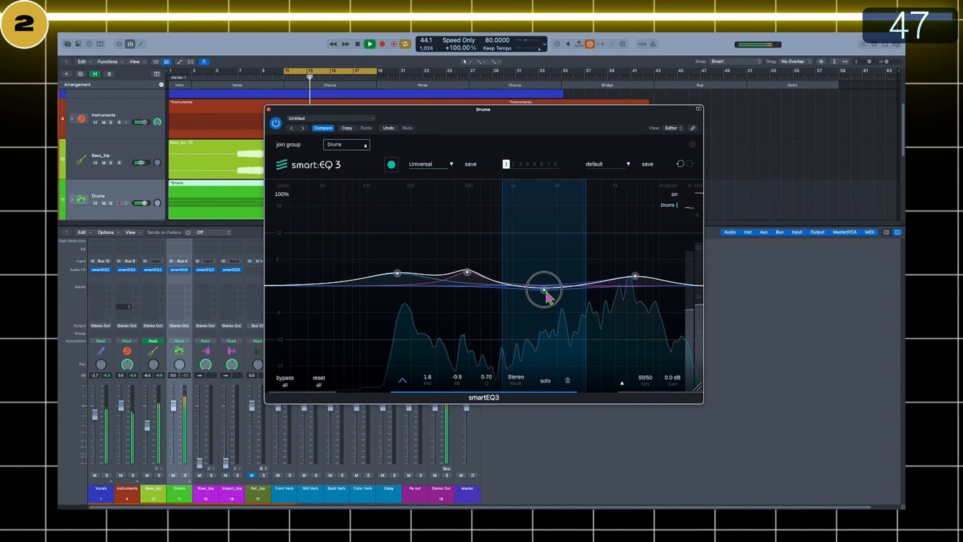
left_click_drag(544, 286, 545, 292)
Compare the Drums stack during playback with all its EQ filters bypassed and active.
left_click(285, 382)
left_click(286, 384)
left_click(285, 384)
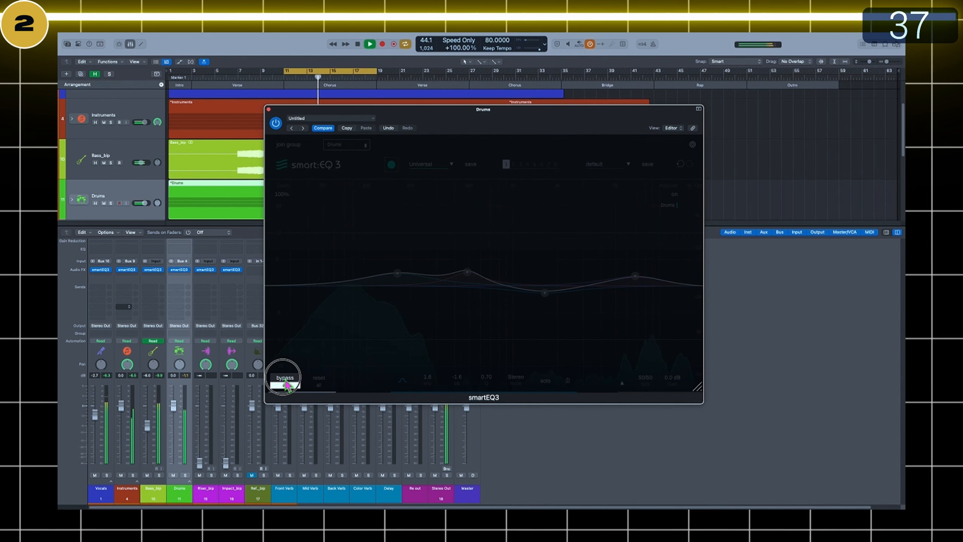
left_click(285, 384)
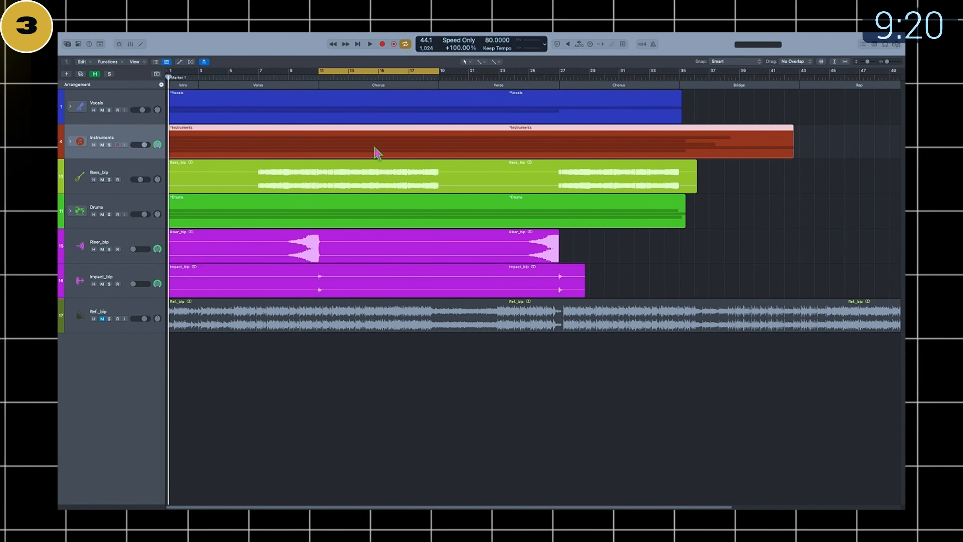
Expand the Instruments stack, go through its Bells, Keys, pad and synth regions, and collapse the stack again.
left_click(71, 142)
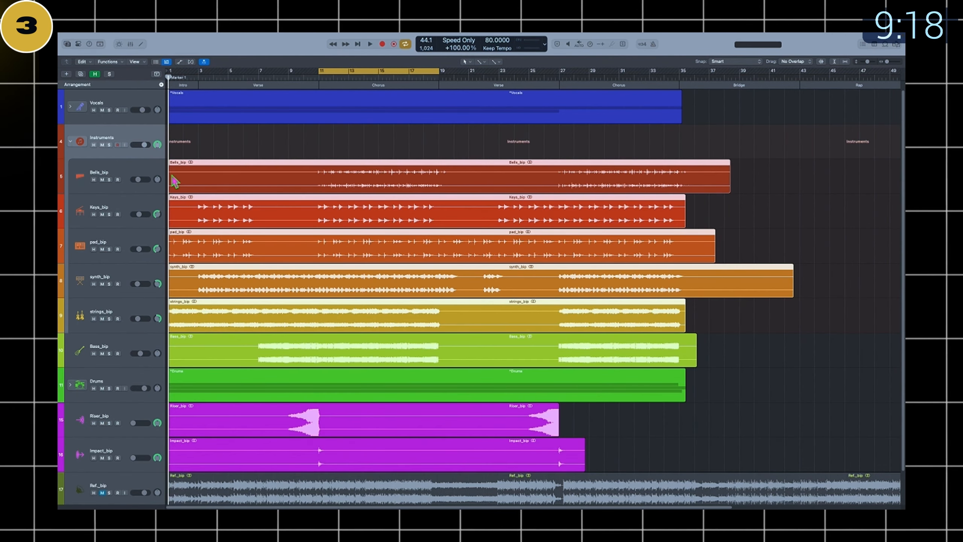
left_click(279, 145)
left_click(302, 178)
left_click(318, 211)
left_click(322, 247)
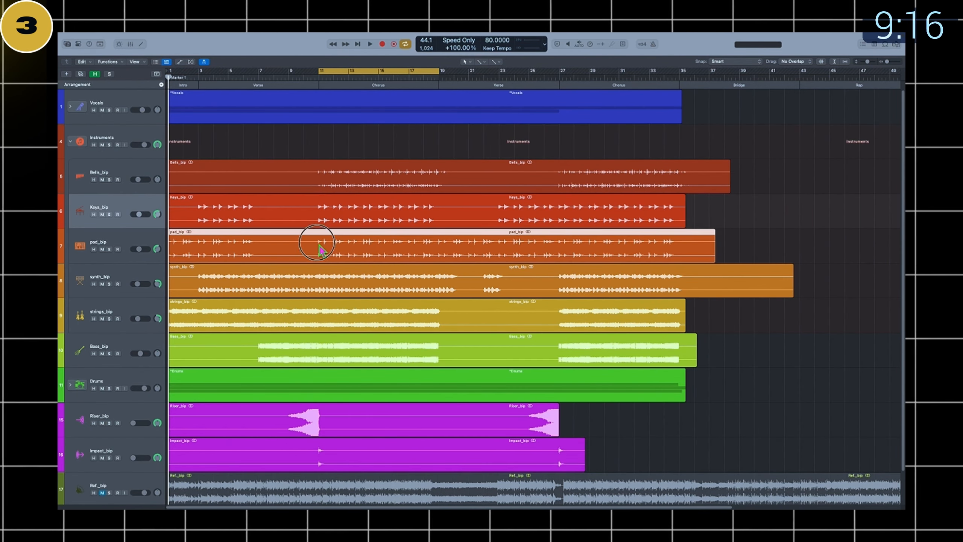
left_click(321, 281)
left_click(78, 146)
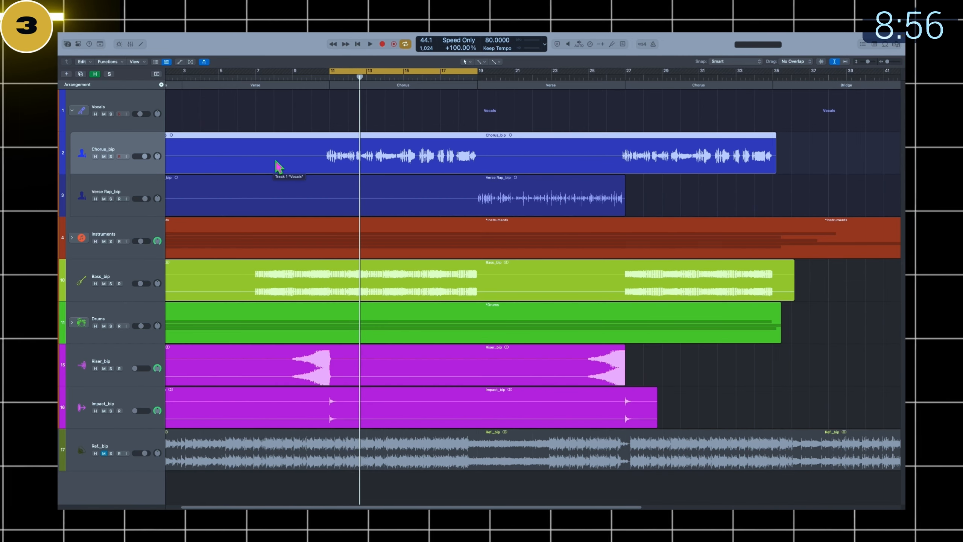
Add smartComp2 to the Chorus_bip channel with threshold -16.9 dB, ratio 4.0:1, attack 0 ms, release 42 ms and output gain 2.0 dB.
key("x")
left_click(127, 275)
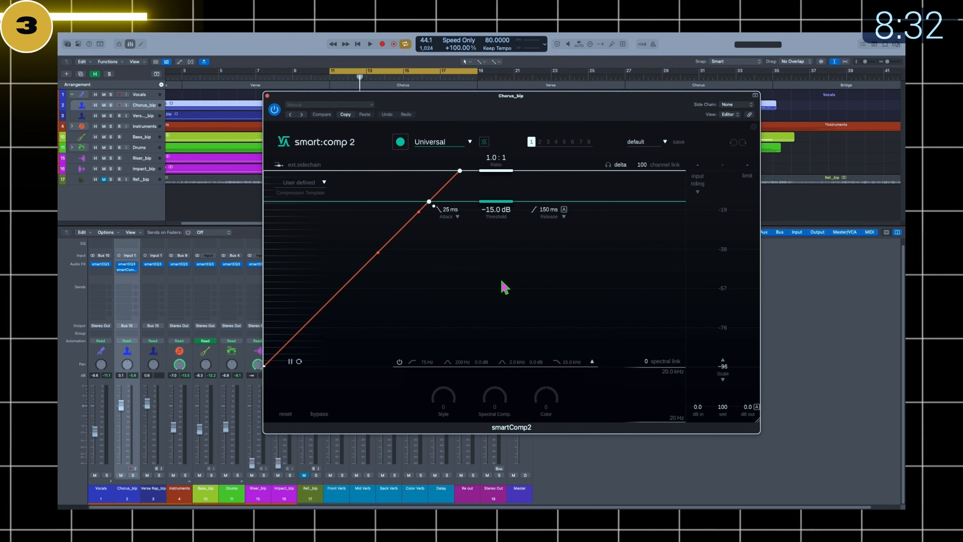
key("space")
left_click_drag(477, 292, 508, 307)
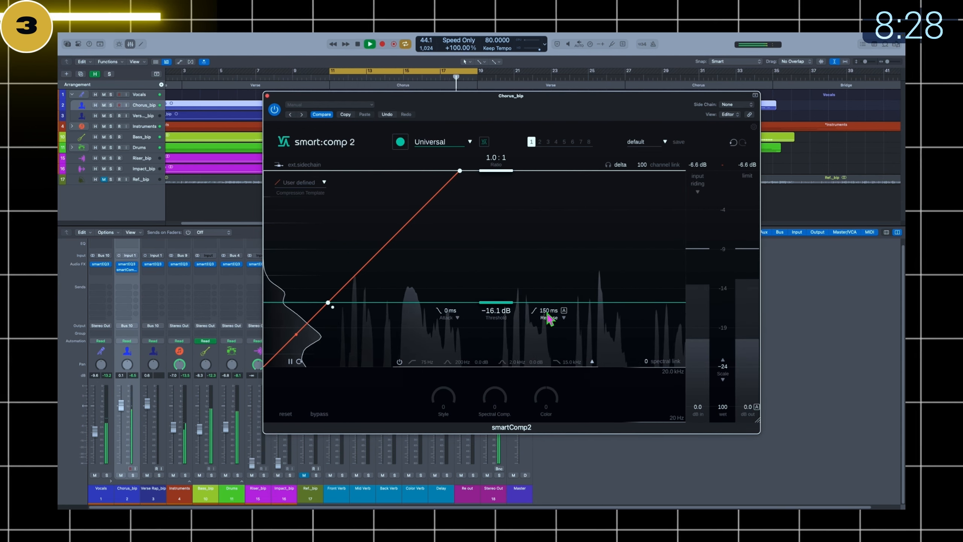
left_click_drag(496, 171, 498, 277)
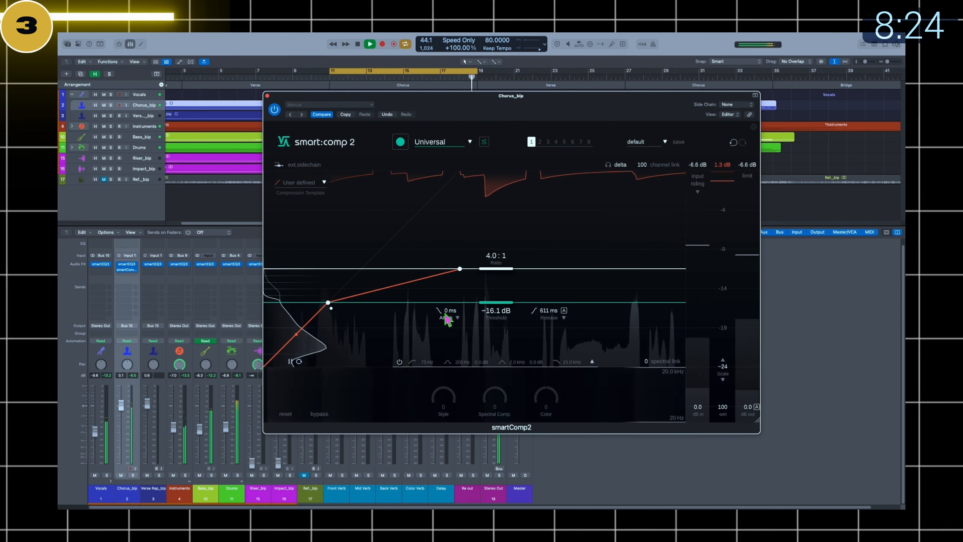
left_click_drag(498, 312, 548, 324)
left_click_drag(745, 409, 743, 404)
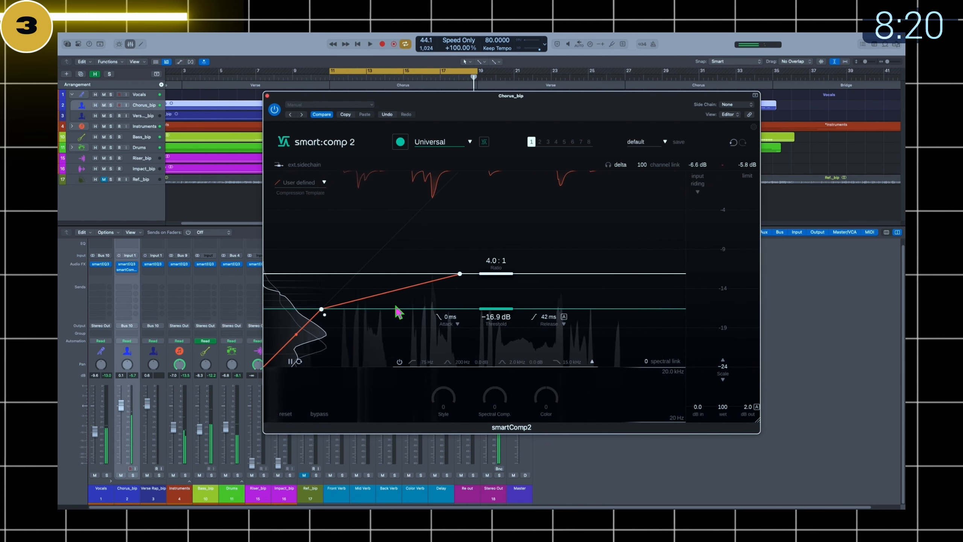
key("space")
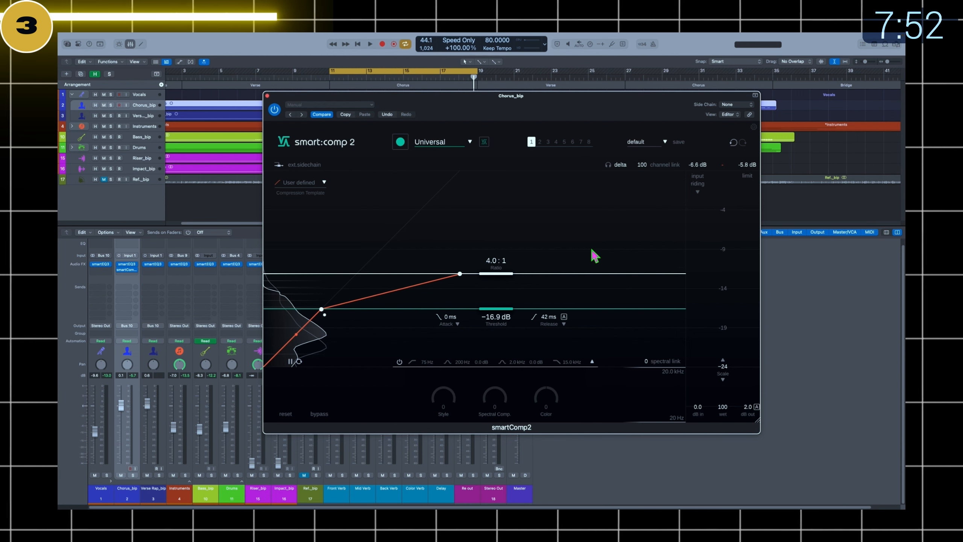
Add a second smartComp2 to Chorus_bip with threshold -17.3 dB, ratio 4.0:1, attack 6 ms, release 47 ms and output gain 1.9 dB.
left_click(128, 270)
left_click(130, 276)
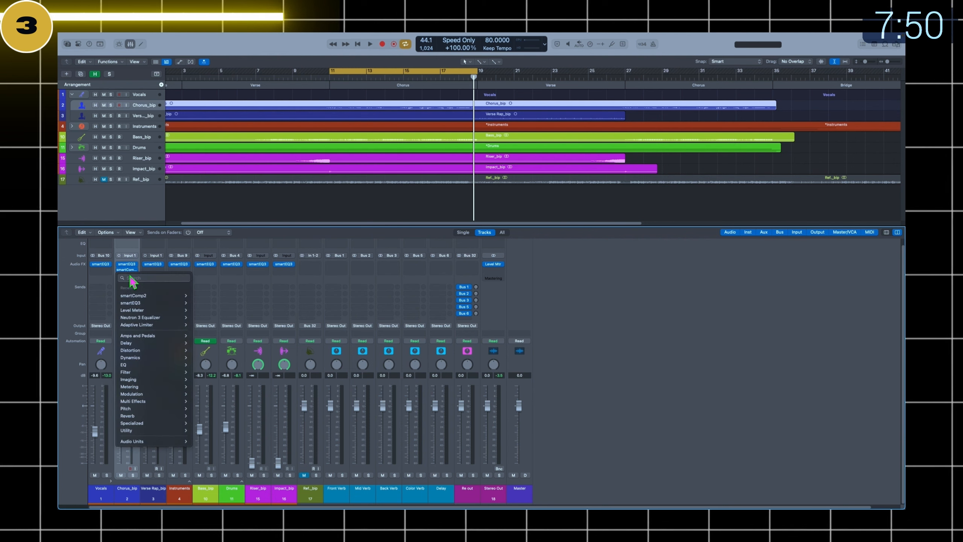
left_click(199, 297)
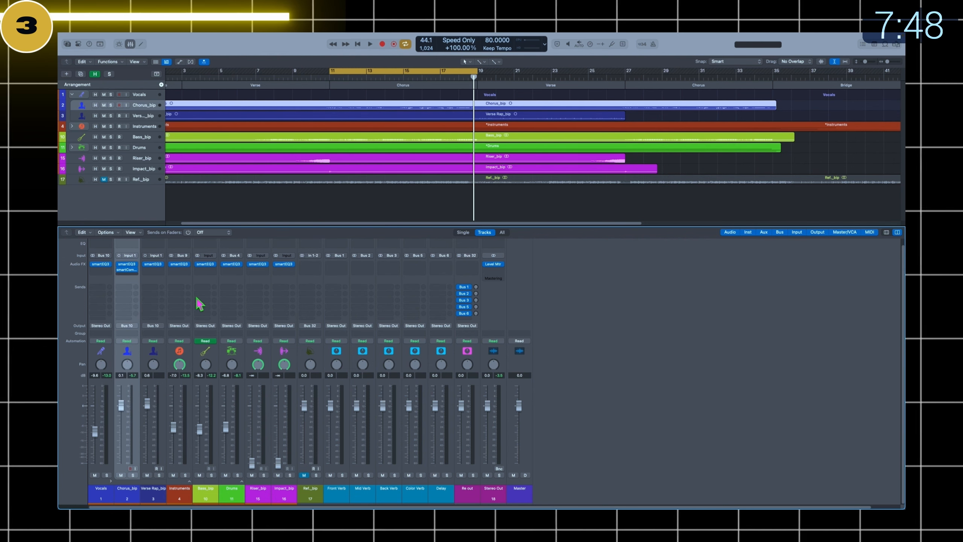
left_click_drag(651, 346, 813, 443)
key("space")
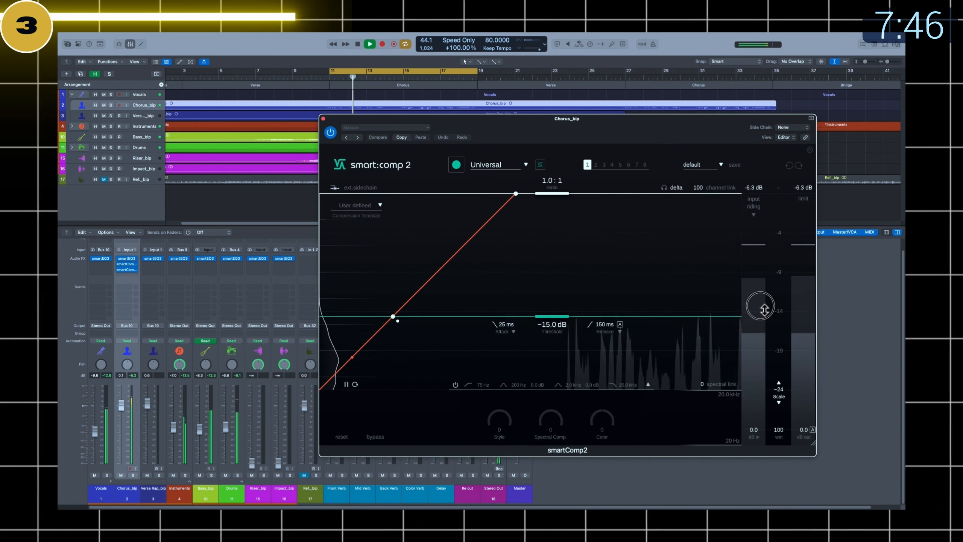
left_click_drag(507, 350, 508, 342)
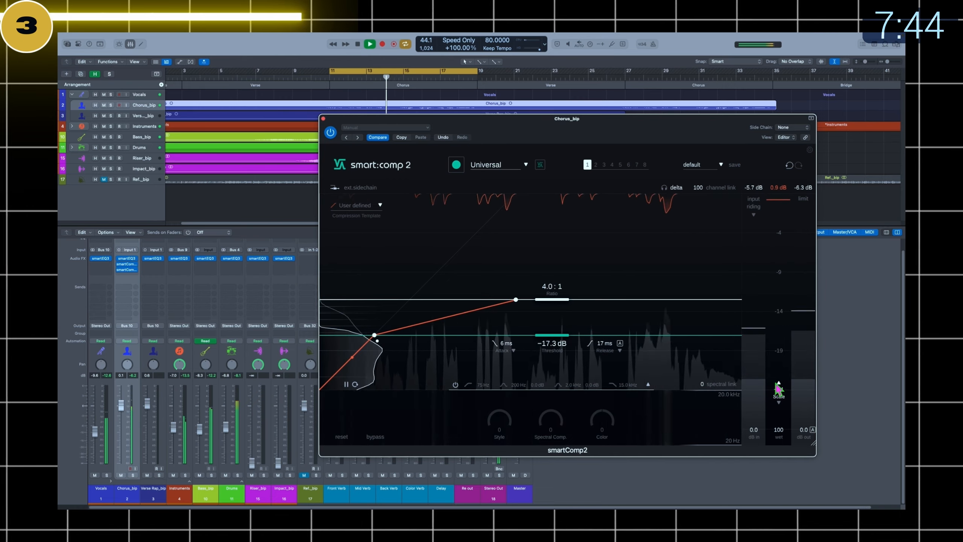
left_click_drag(798, 442, 797, 436)
key("space")
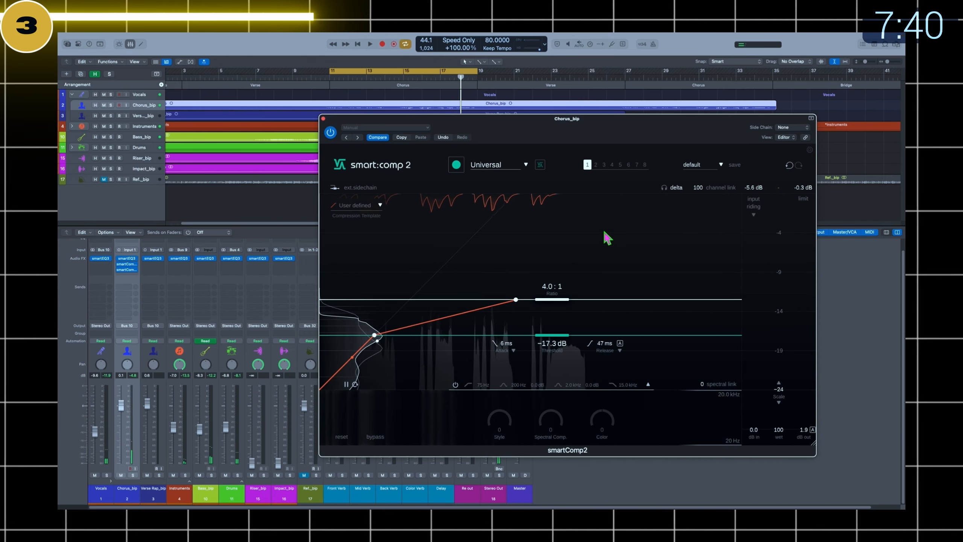
left_click(323, 118)
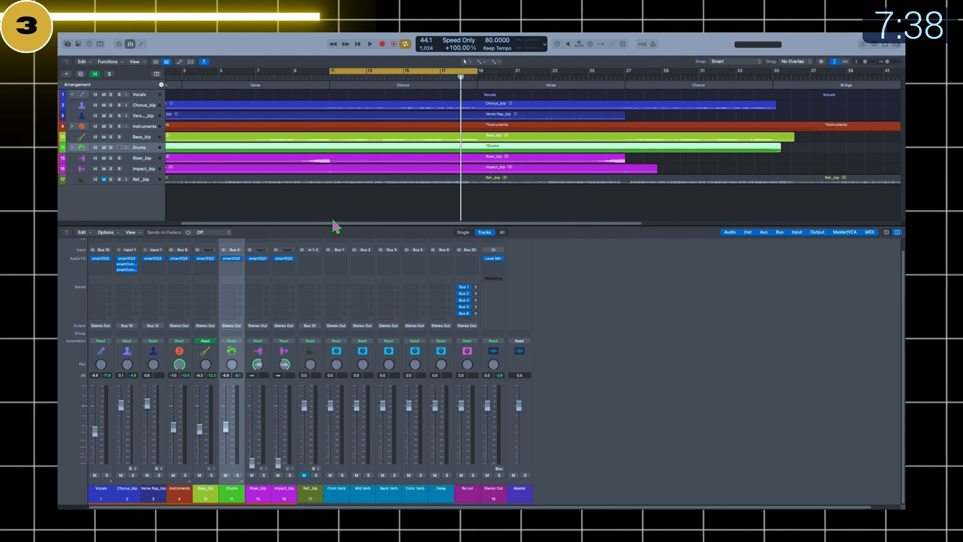
Go through the Chorus_bip, Verse Rap_bip, Instruments and Bass_bip channels in the mixer.
left_click(136, 489)
left_click(155, 492)
left_click(181, 496)
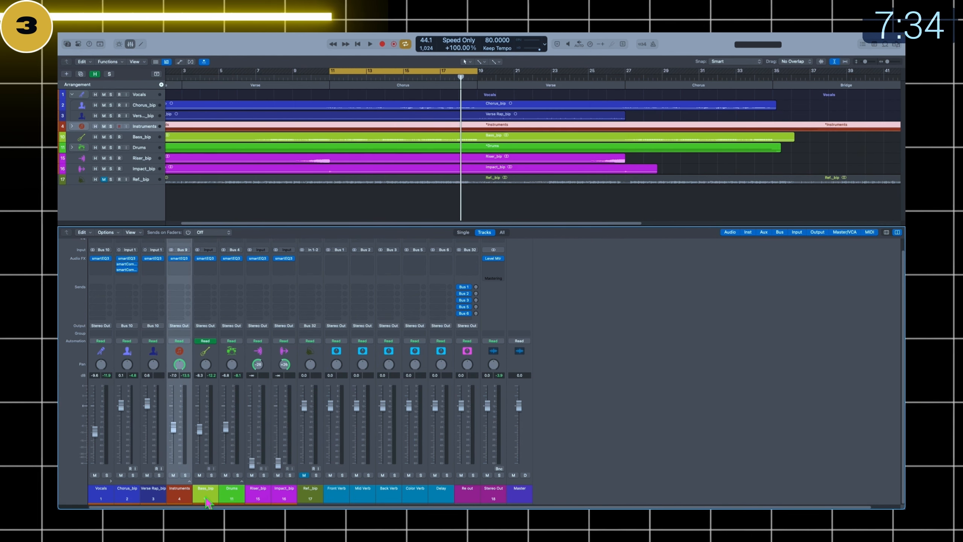
left_click(207, 501)
left_click(179, 498)
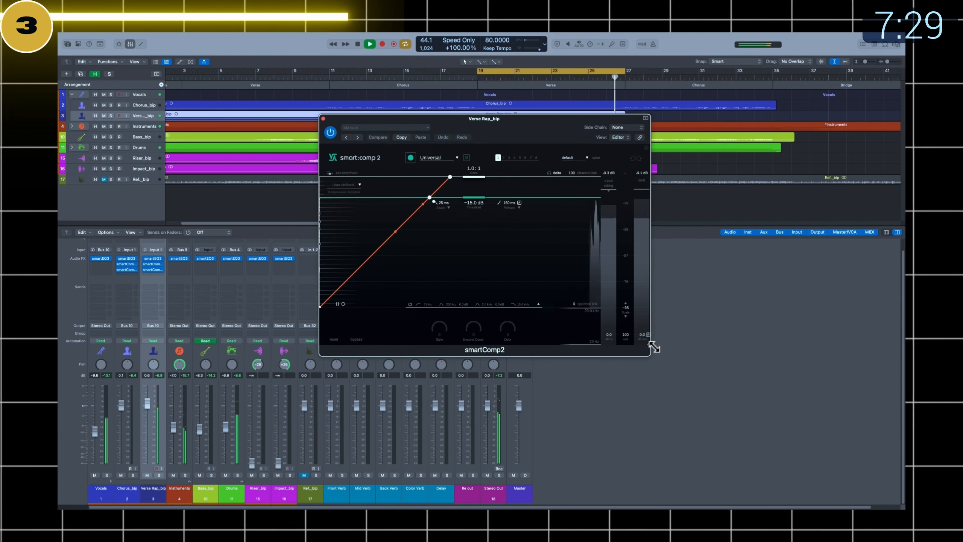
Compress the Verse Rap_bip, Bass_bip and Bells_bip channels with smartComp2, using a 6.2:1 ratio on the bass and 5.9:1 on the bells.
left_click_drag(651, 342, 814, 440)
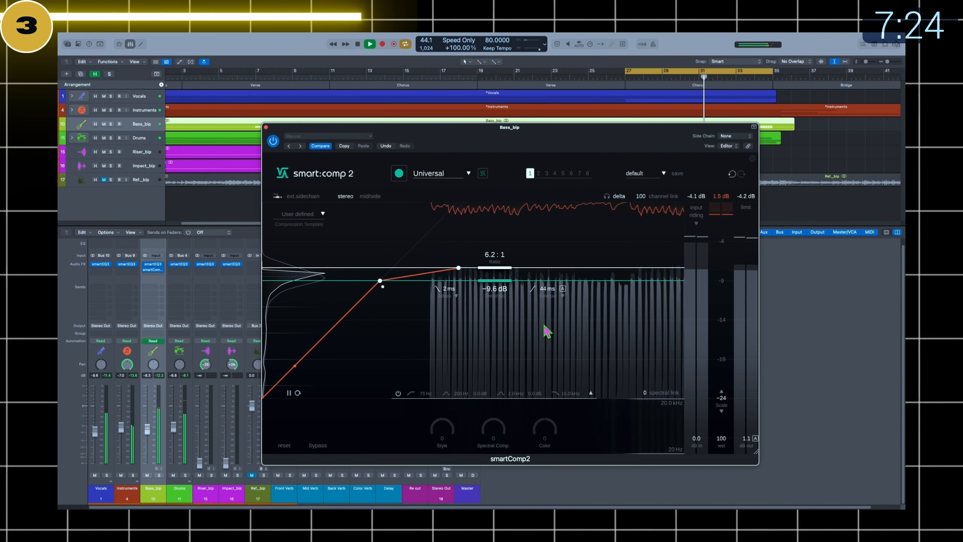
key("space")
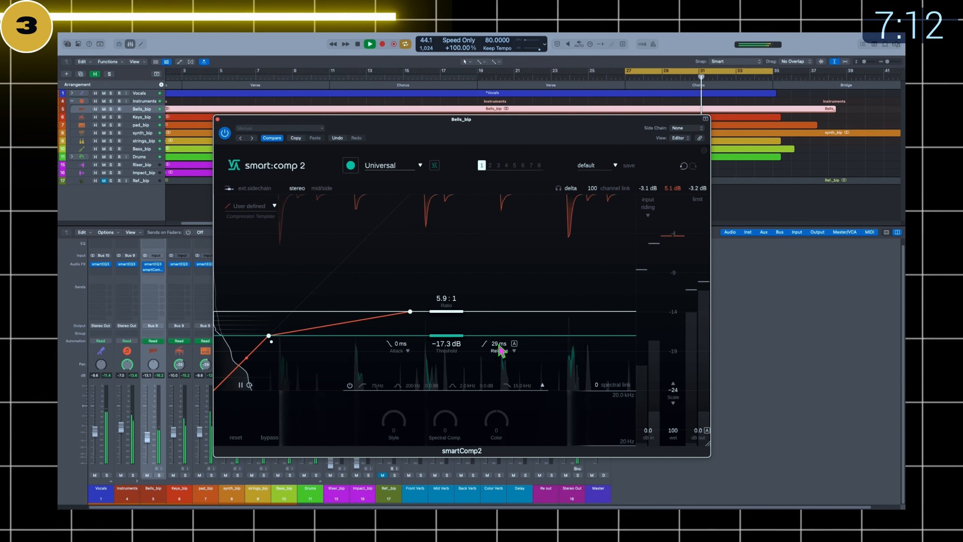
left_click(268, 112)
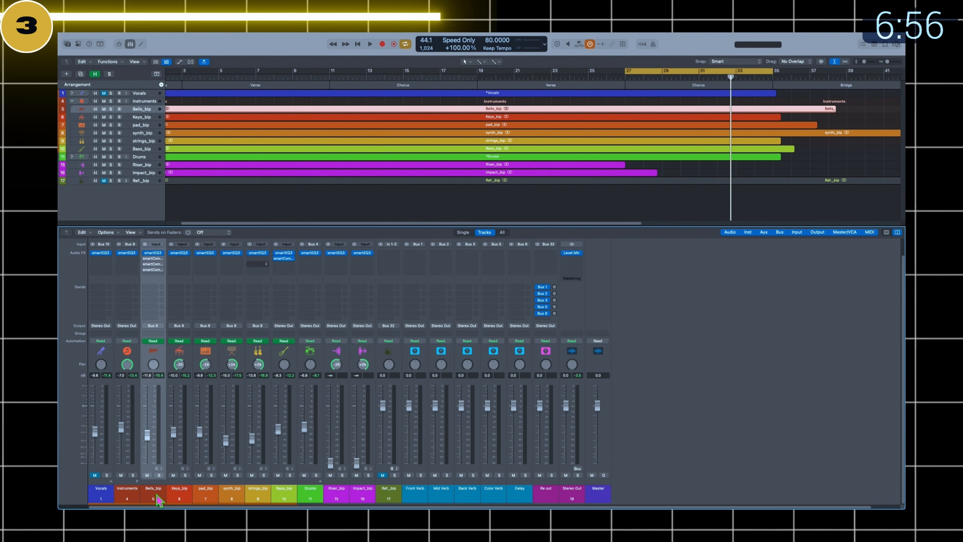
Compare the Bells_bip channel during playback with its compressors bypassed and active.
key("space")
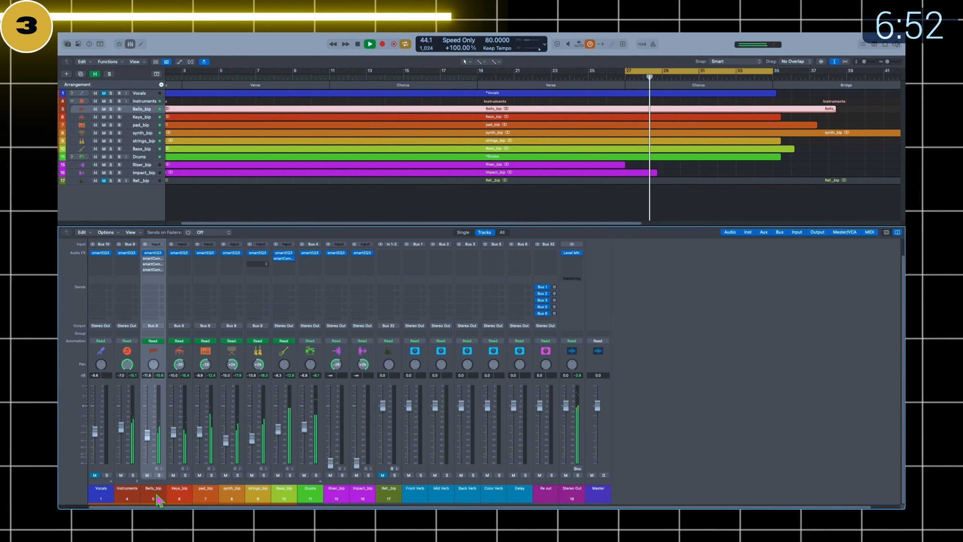
left_click(151, 270)
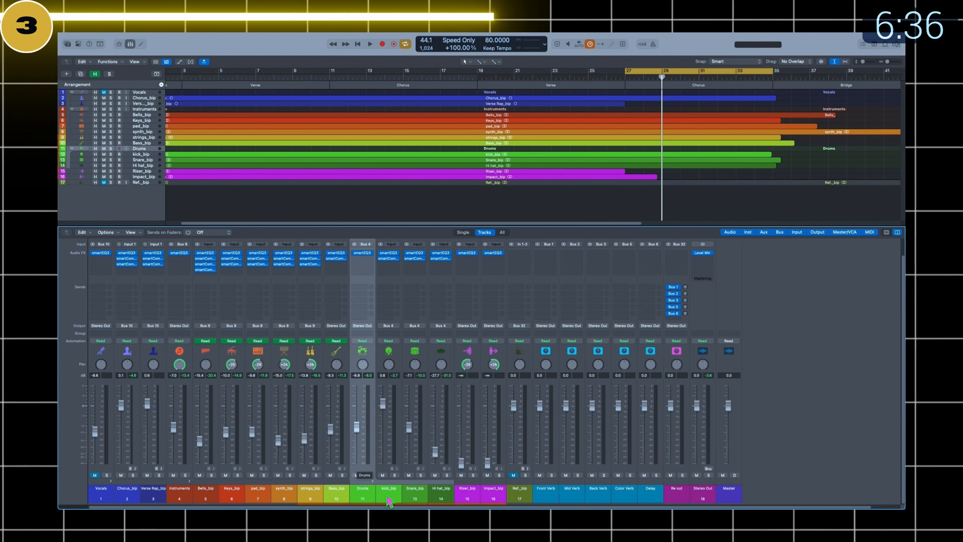
Select the kick_bip channel and collapse all the track stacks.
left_click(391, 501)
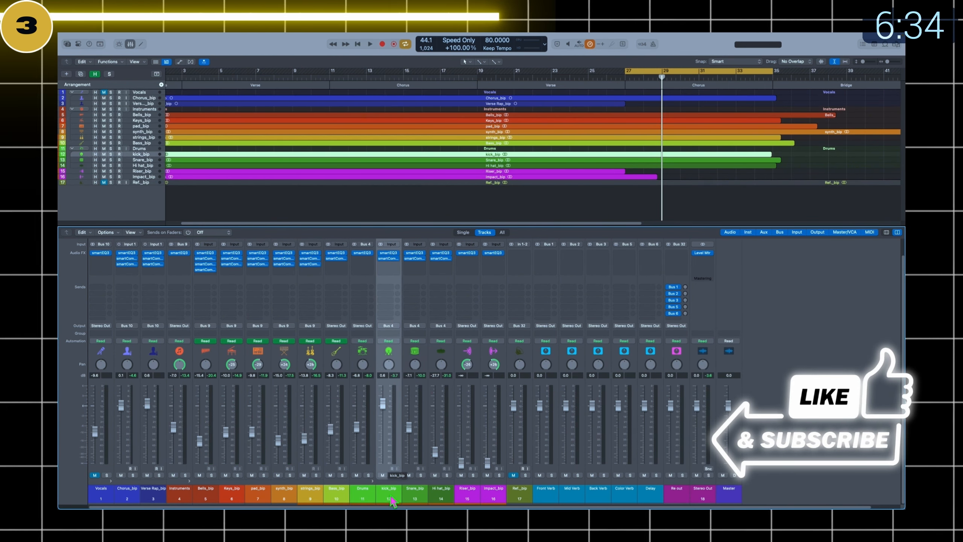
left_click(373, 481)
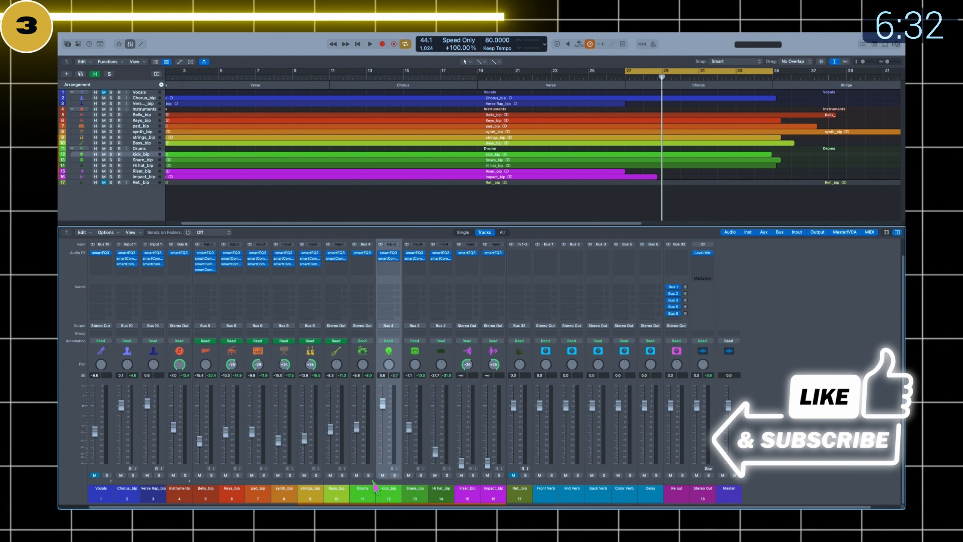
left_click(373, 481, "alt")
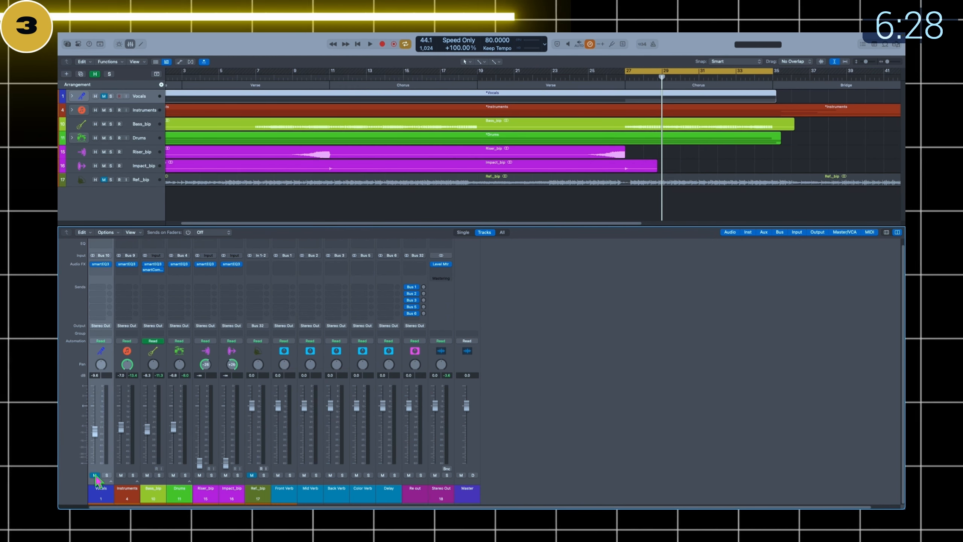
Add smartComp2 to the Instruments stack with threshold -22.0 dB, ratio 2.4:1, attack 9 ms, release 38 ms and output gain 2.0 dB.
left_click(128, 500)
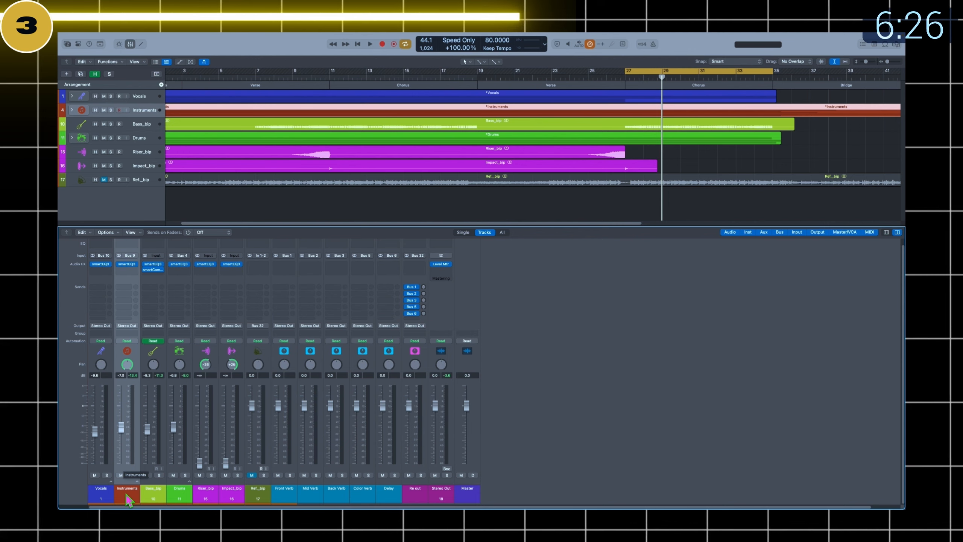
left_click(180, 499)
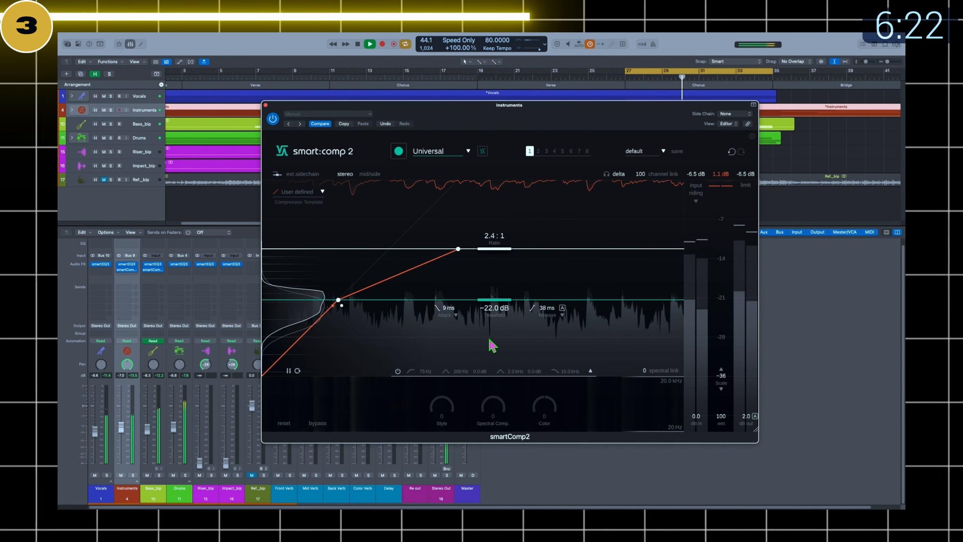
key("space")
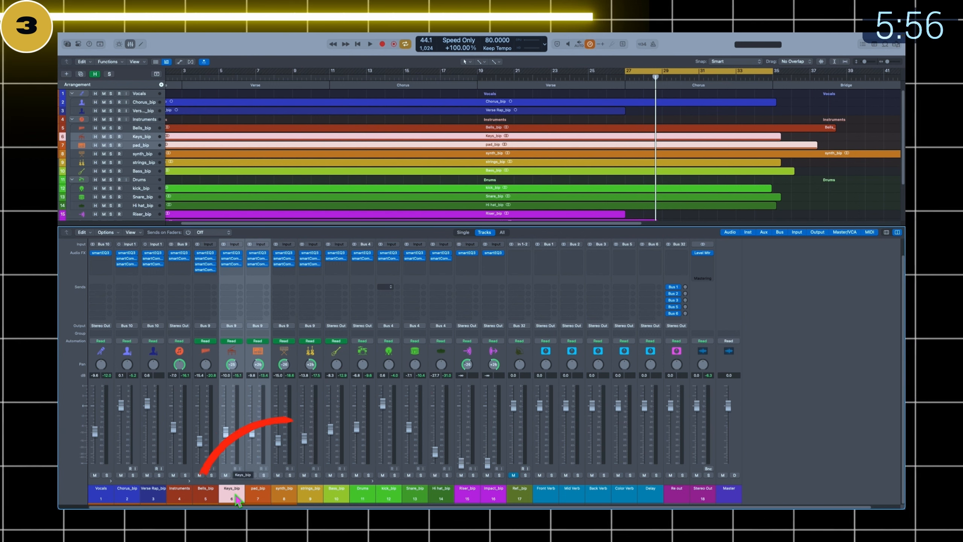
Solo Keys_bip and pad_bip during playback and listen to the keys with and without the pad.
key("s")
key("space")
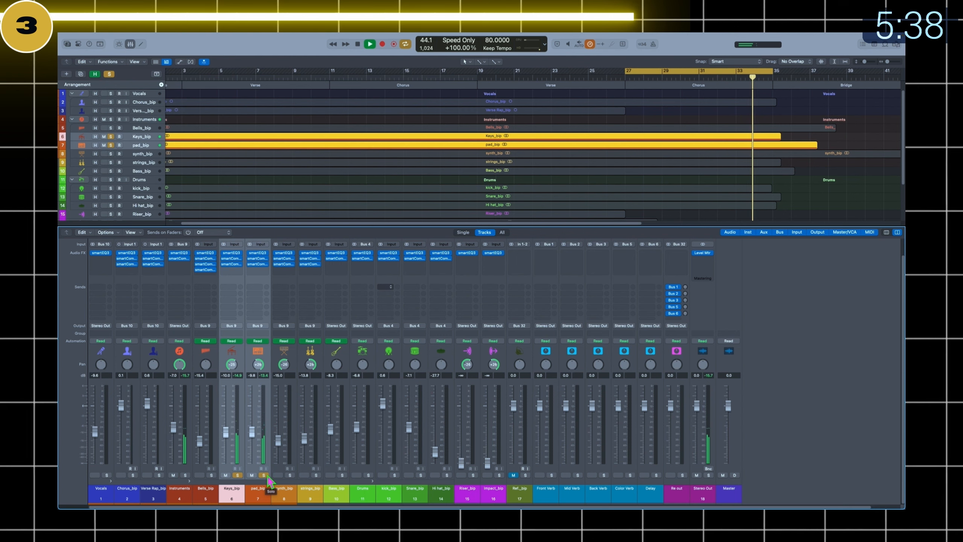
left_click(264, 476)
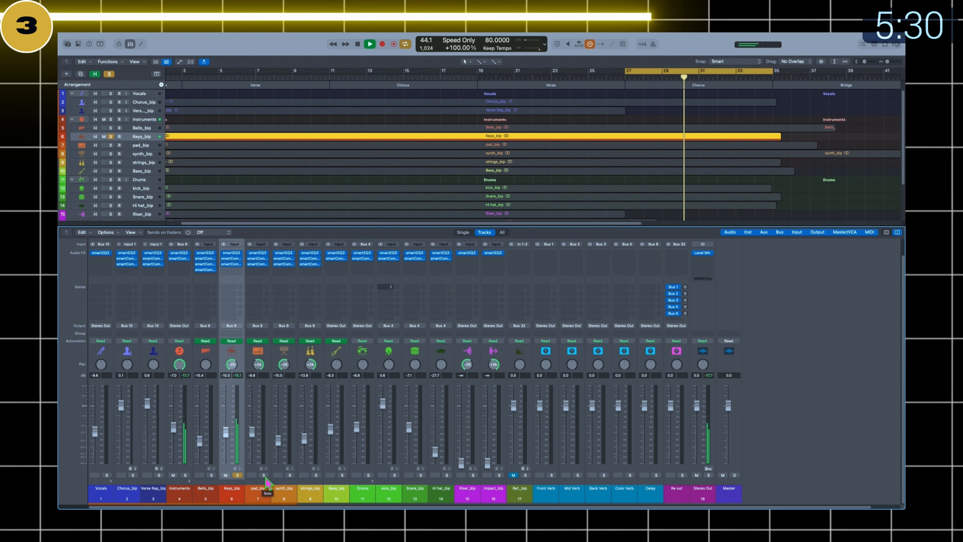
left_click(264, 476)
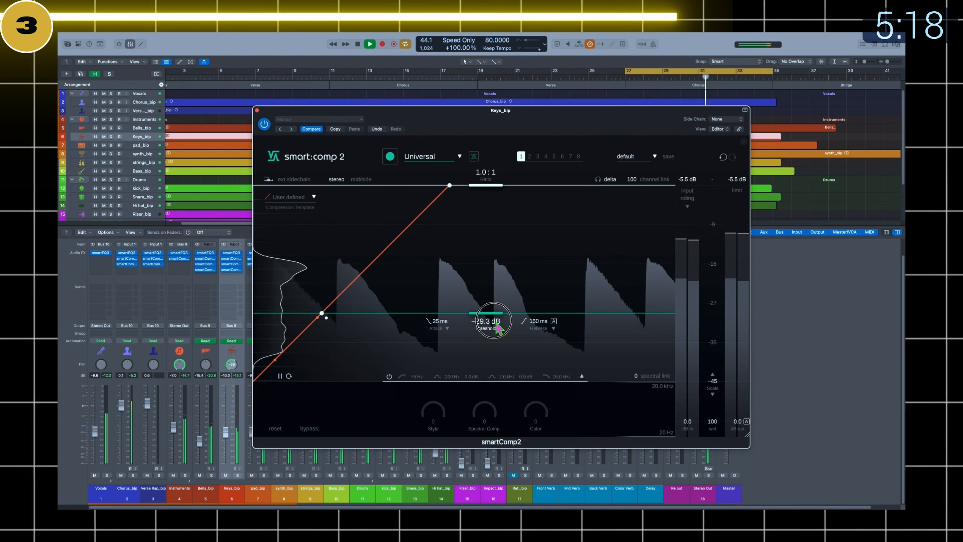
Raise the ratio of the Keys_bip compressor and adjust its release and attack times during playback.
left_click_drag(486, 185, 486, 265)
left_click_drag(539, 319, 537, 328)
left_click_drag(440, 319, 441, 317)
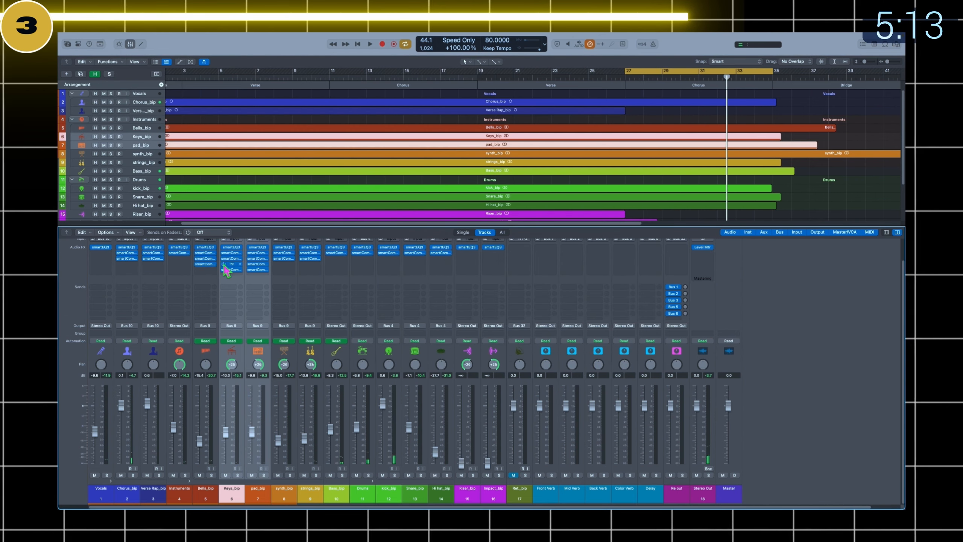
Play Keys_bip and pad_bip soloed and compare them with their added compressors bypassed and active.
key("s")
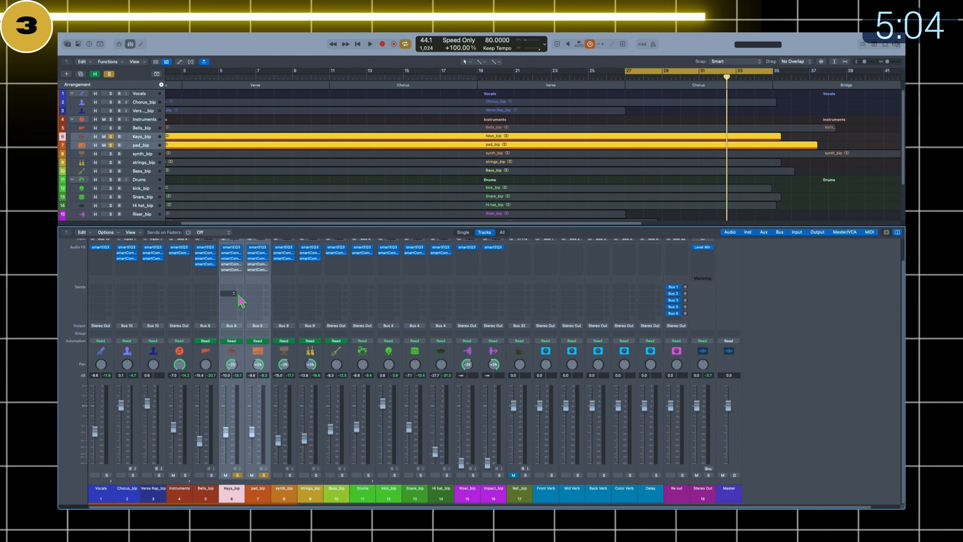
key("space")
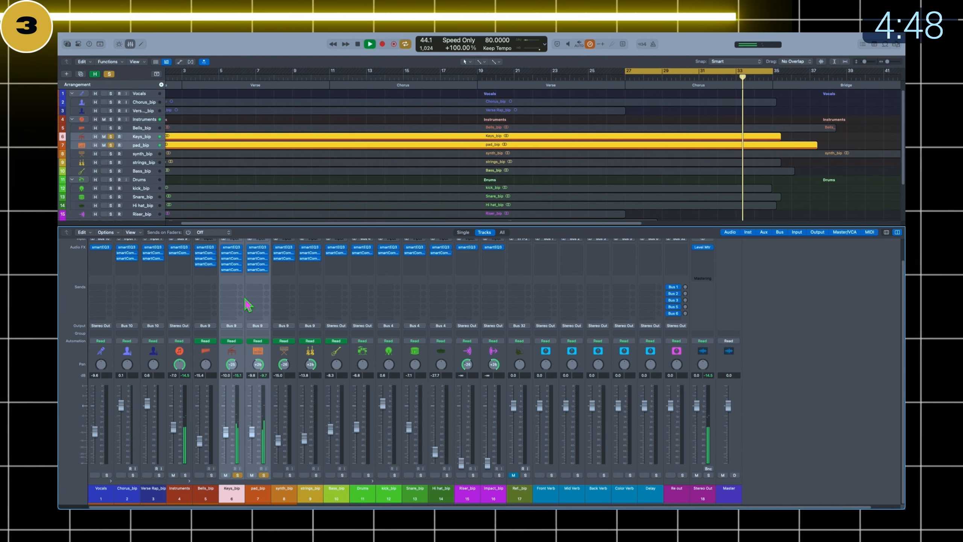
left_click(256, 497)
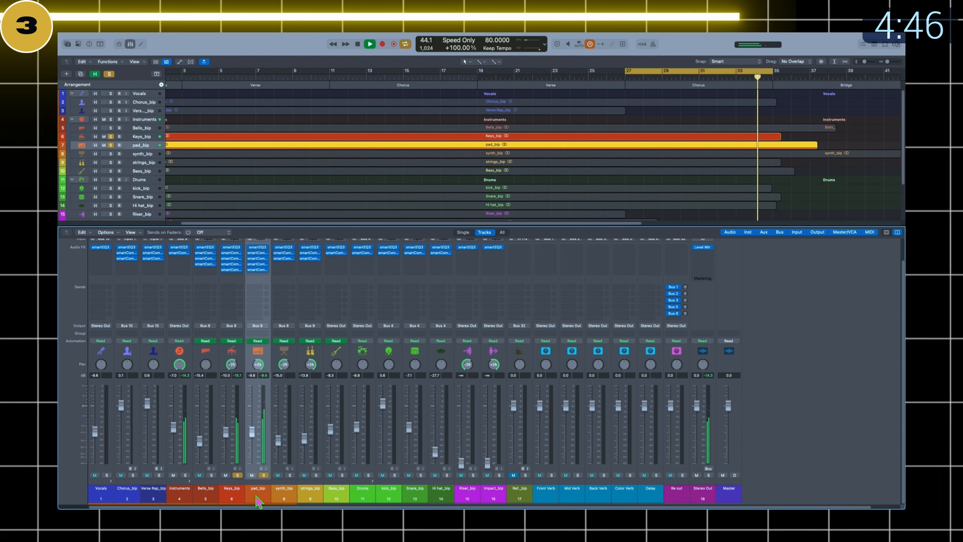
left_click(233, 497)
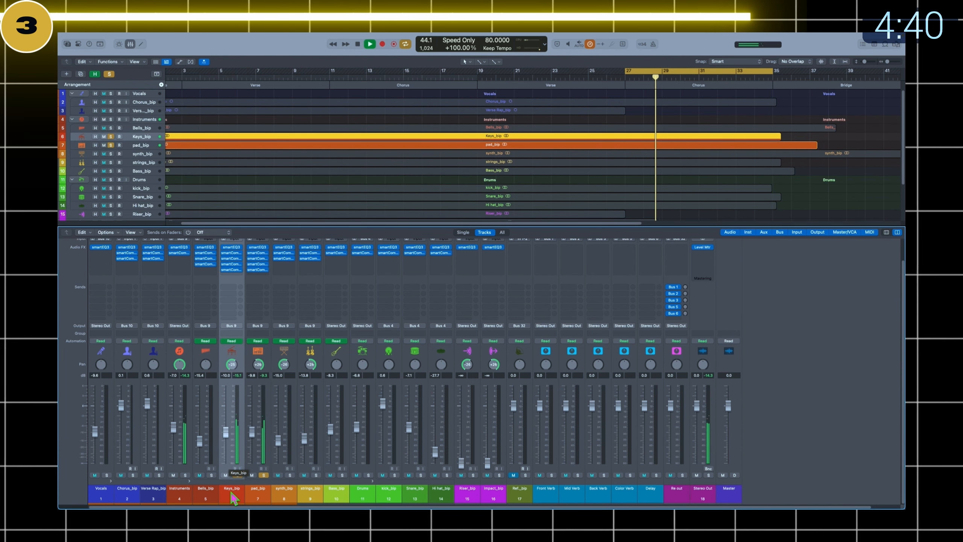
left_click(253, 275, "shift")
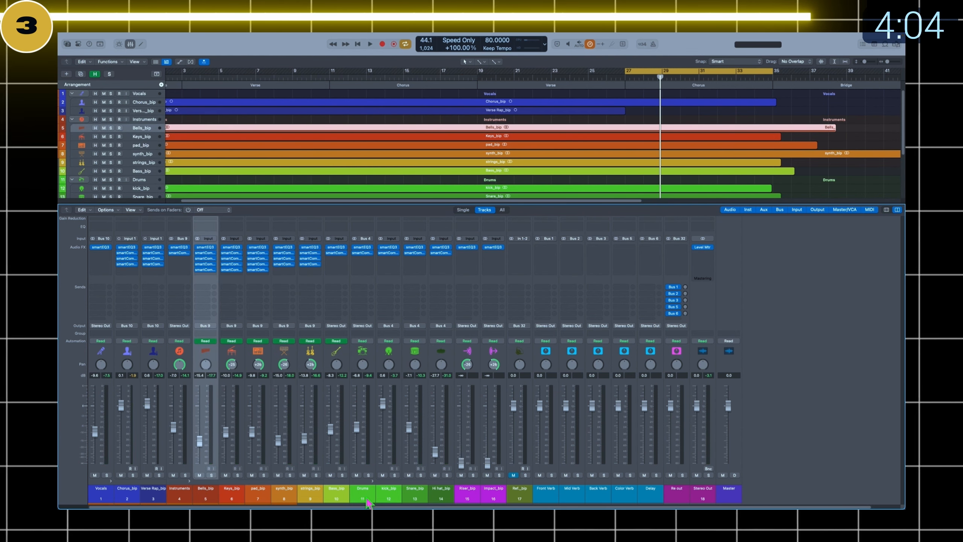
Add smartComp2 to the Drums stack with the Drums | Bus profile and let it learn its compression settings during playback.
left_click(367, 500)
left_click(362, 253)
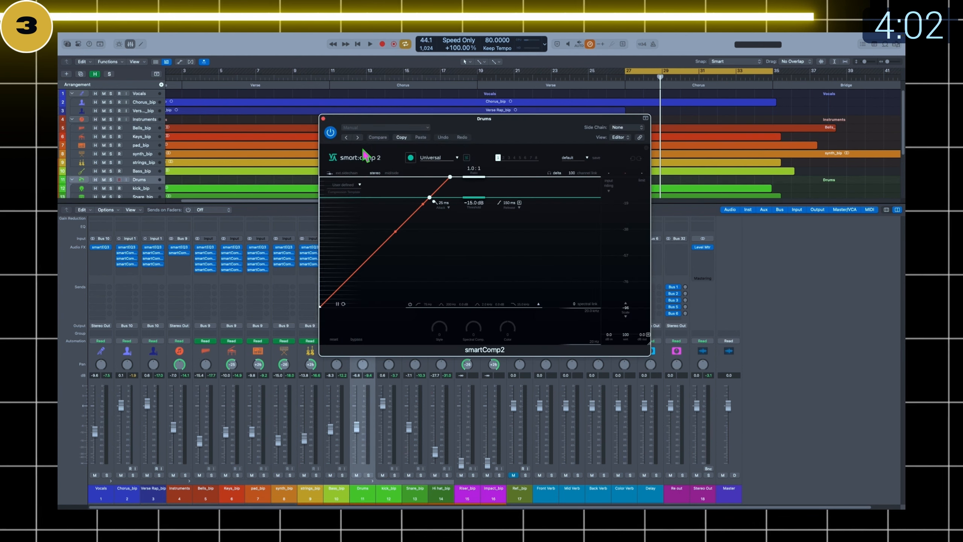
left_click(437, 162)
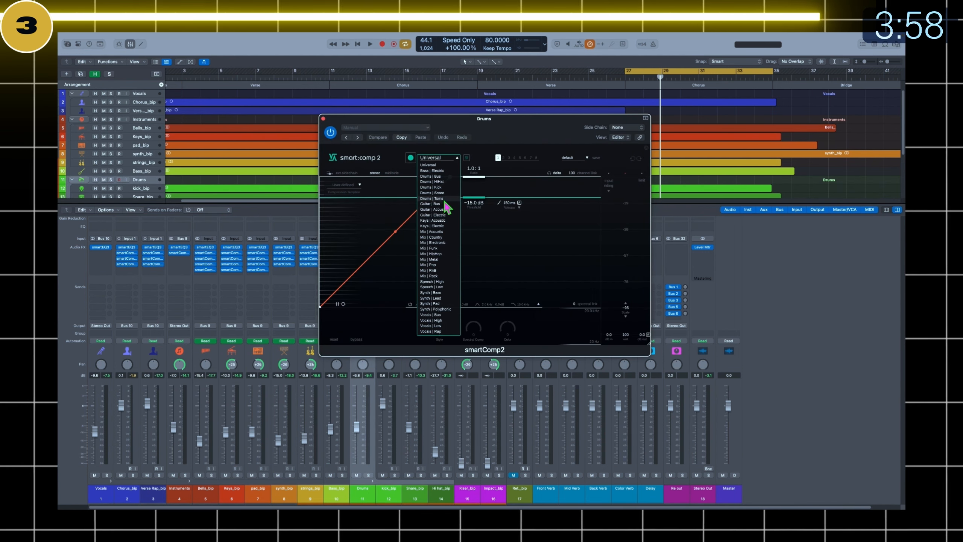
left_click(447, 177)
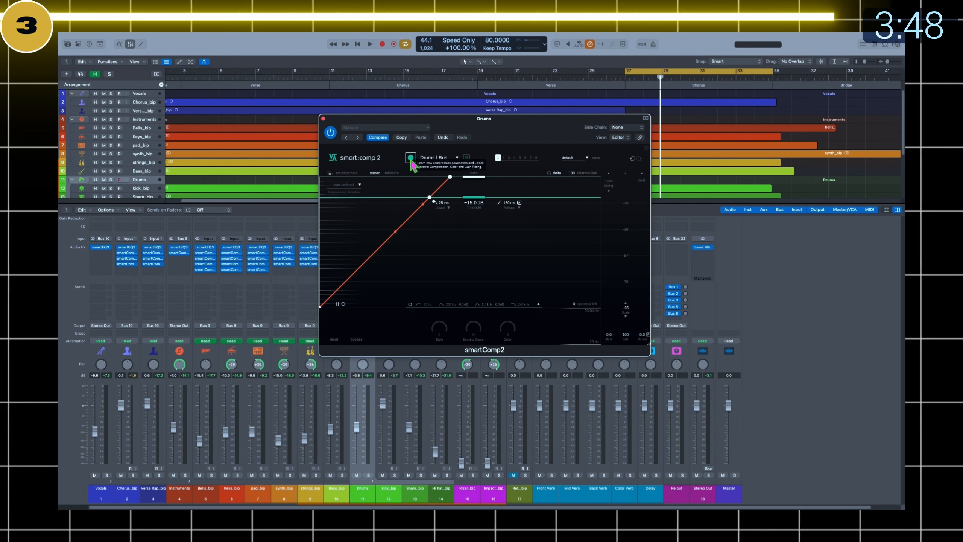
key("space")
left_click(410, 157)
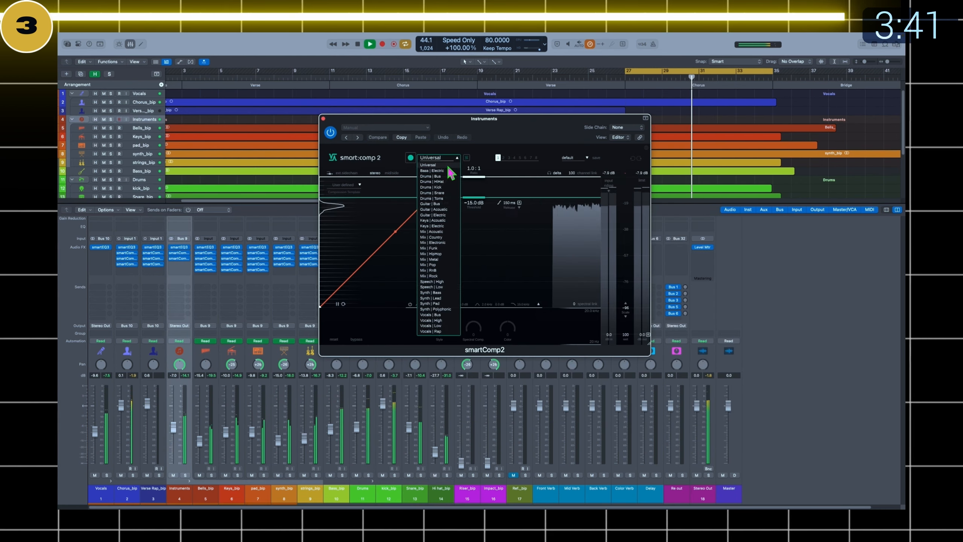
left_click(433, 268)
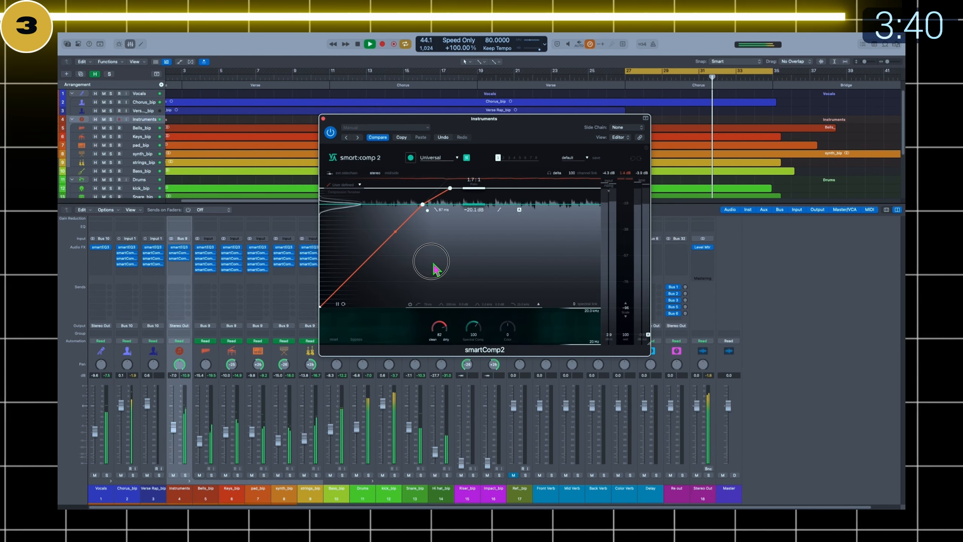
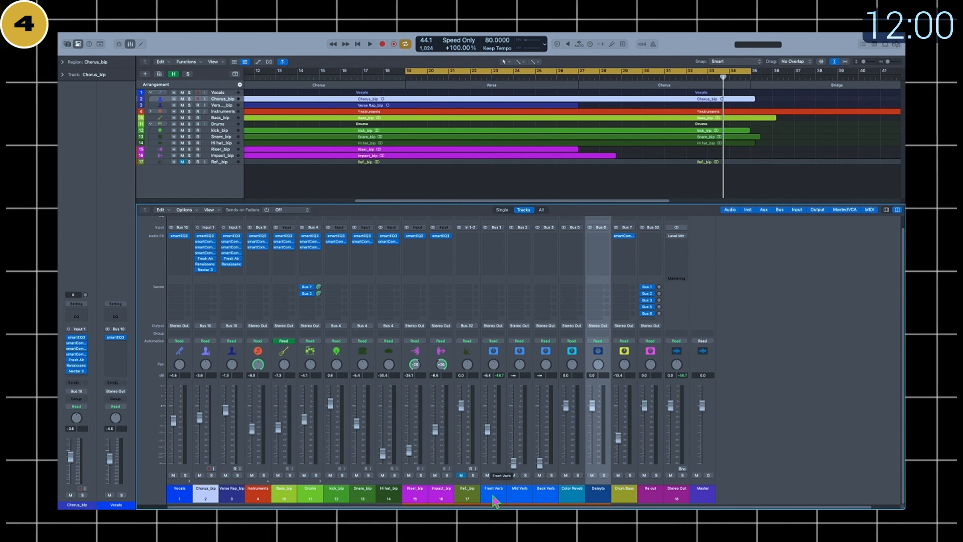
Insert a stereo Quantec Room Simulator on the Front Verb channel and load its Arena preset from Large Rooms.
left_click(499, 500)
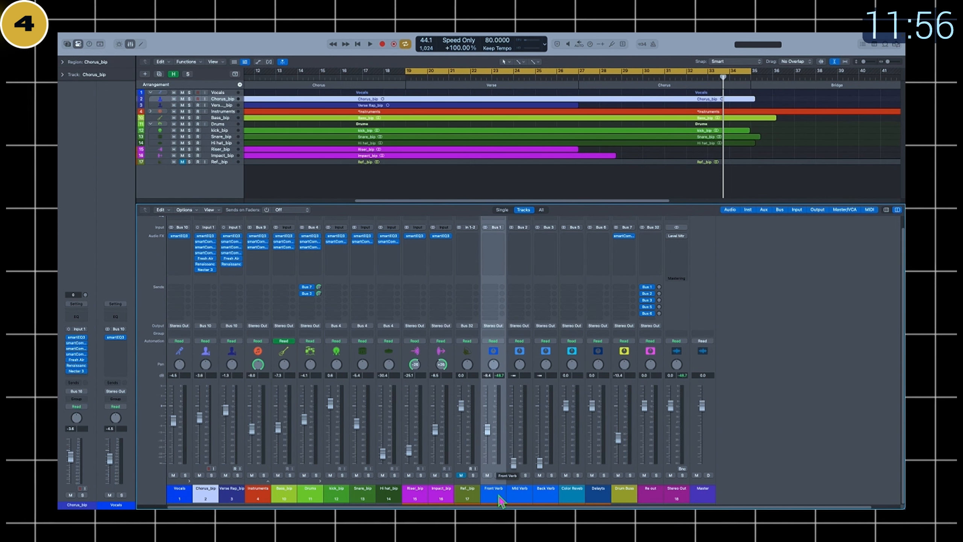
left_click(492, 237)
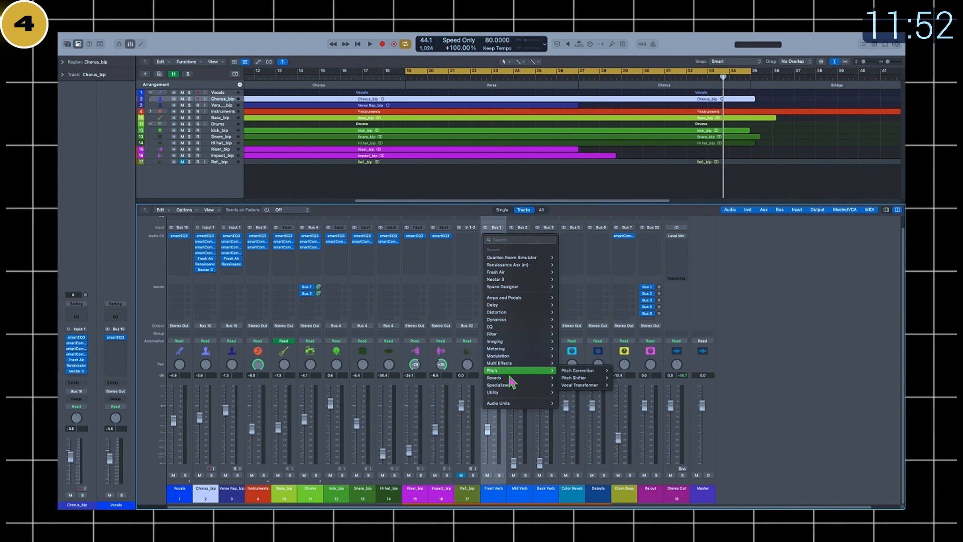
mouse_move(508, 380)
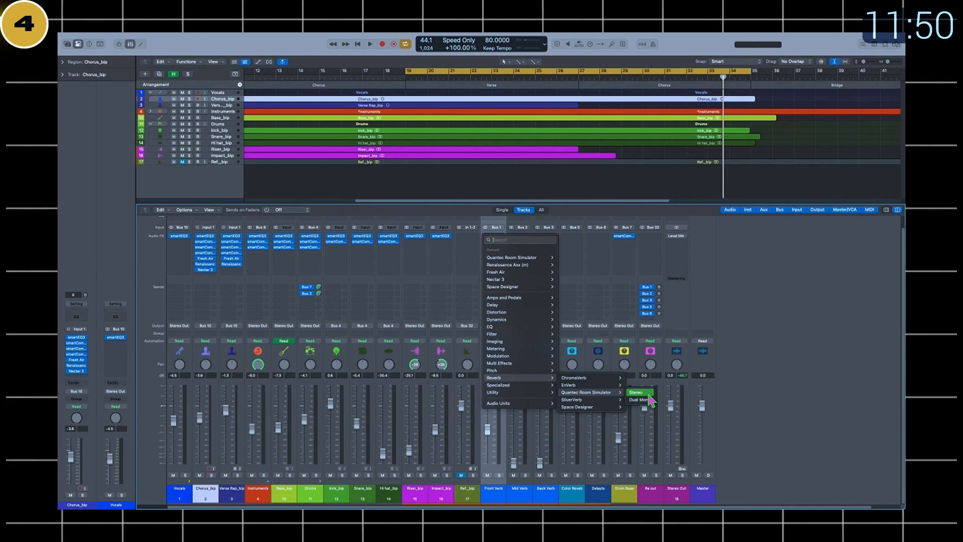
left_click(648, 396)
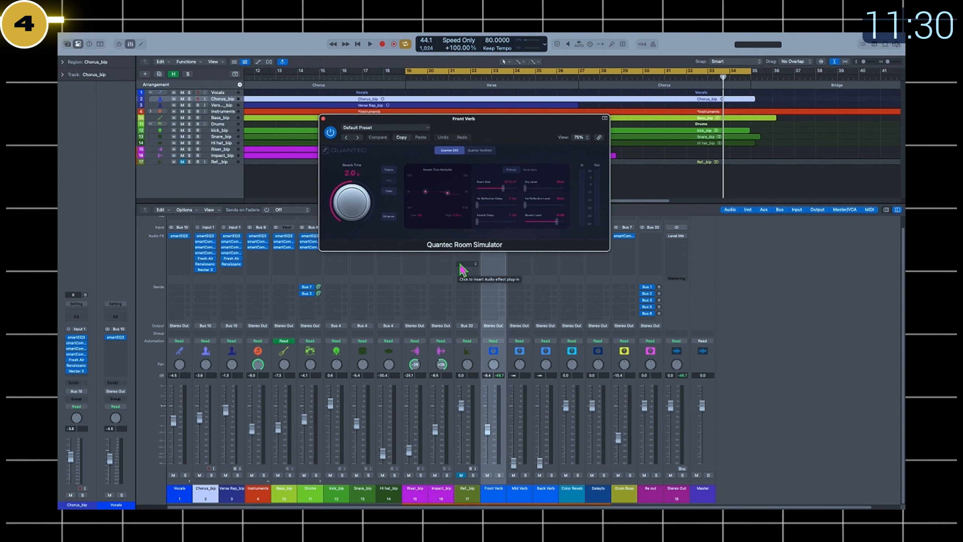
left_click(405, 128)
mouse_move(399, 270)
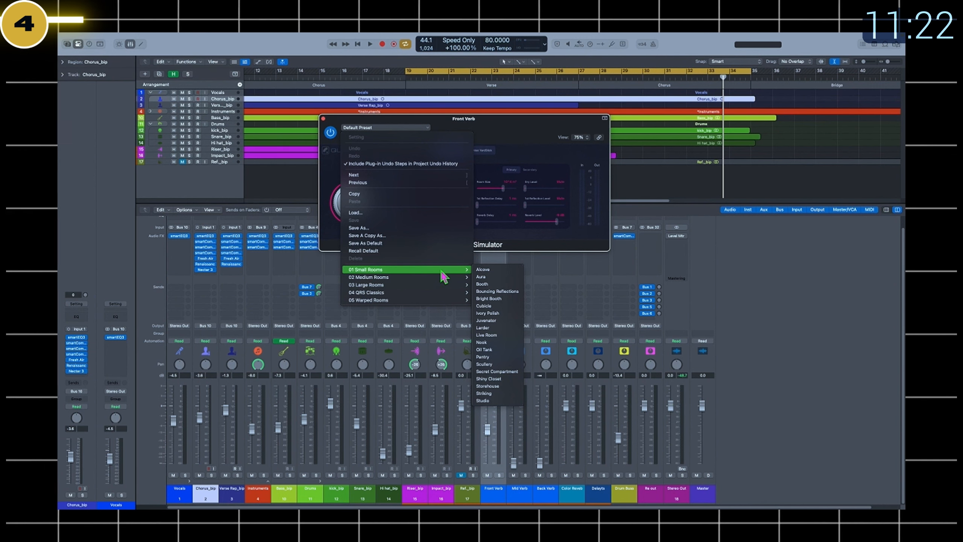
mouse_move(437, 281)
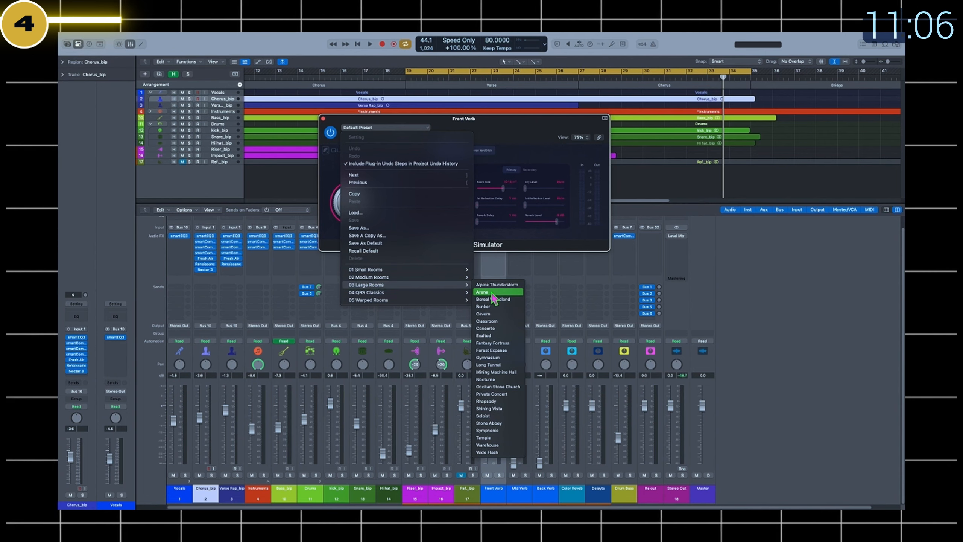
left_click(492, 293)
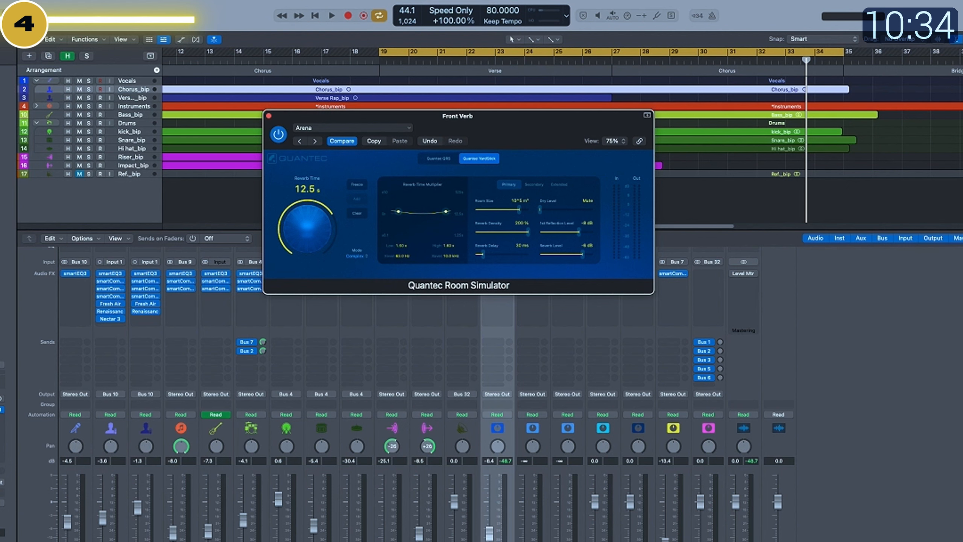
left_click(269, 116)
Put the Quantec Room Simulator on Mid Verb and Back Verb as well, and adjust the reverb delay on Mid Verb.
left_click(532, 273)
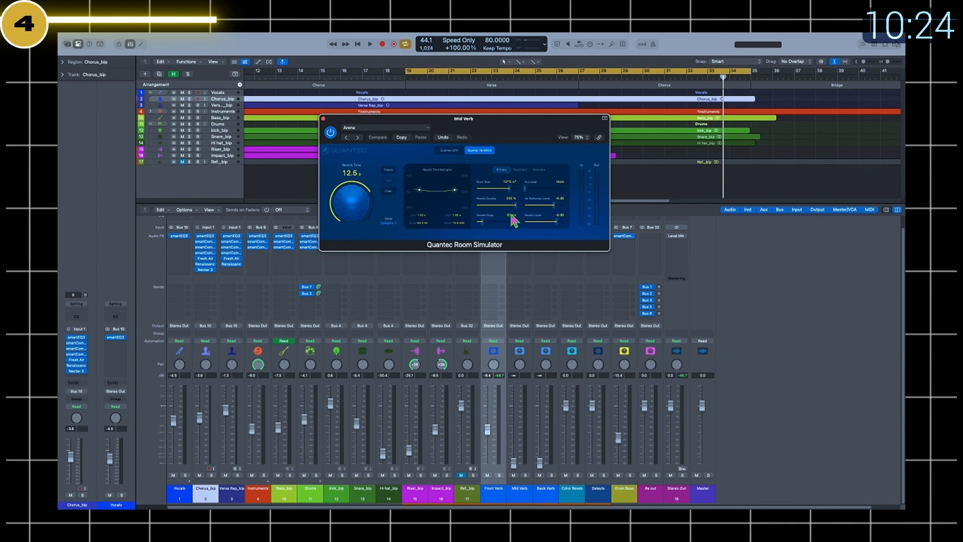
left_click_drag(516, 217, 492, 221)
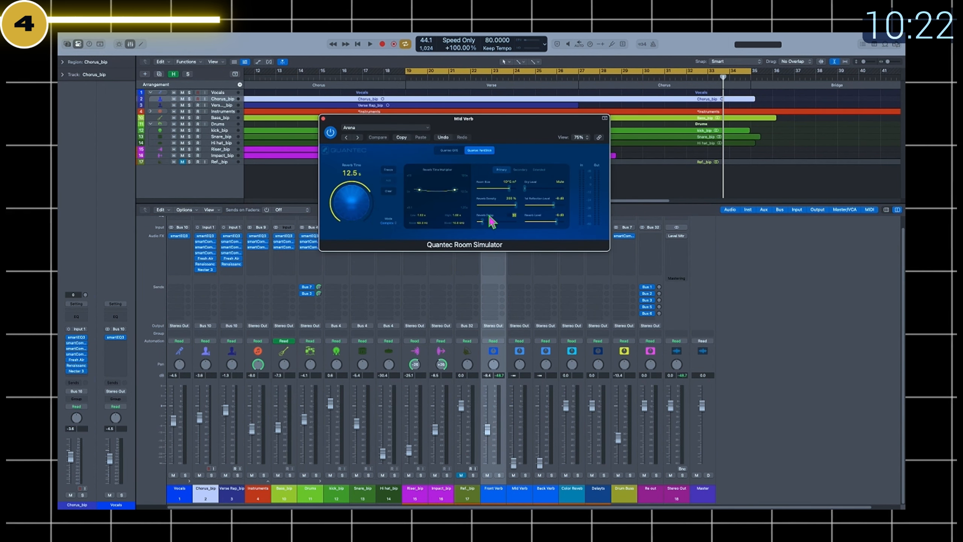
left_click(323, 119)
left_click(545, 235)
left_click(323, 118)
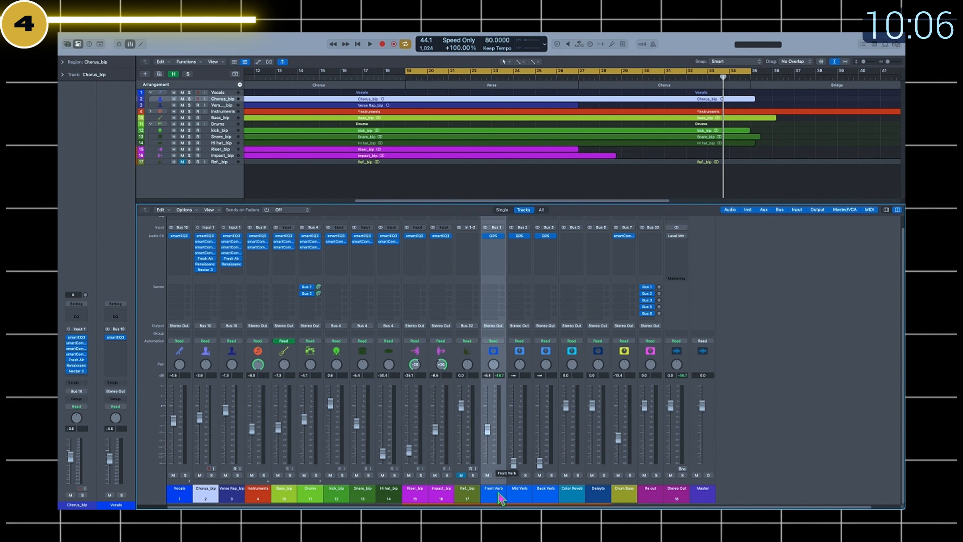
Collapse the Vocals and Drums stacks and add a send from the Vocals stack to Bus 1, Front Verb.
left_click(190, 481)
left_click(268, 482)
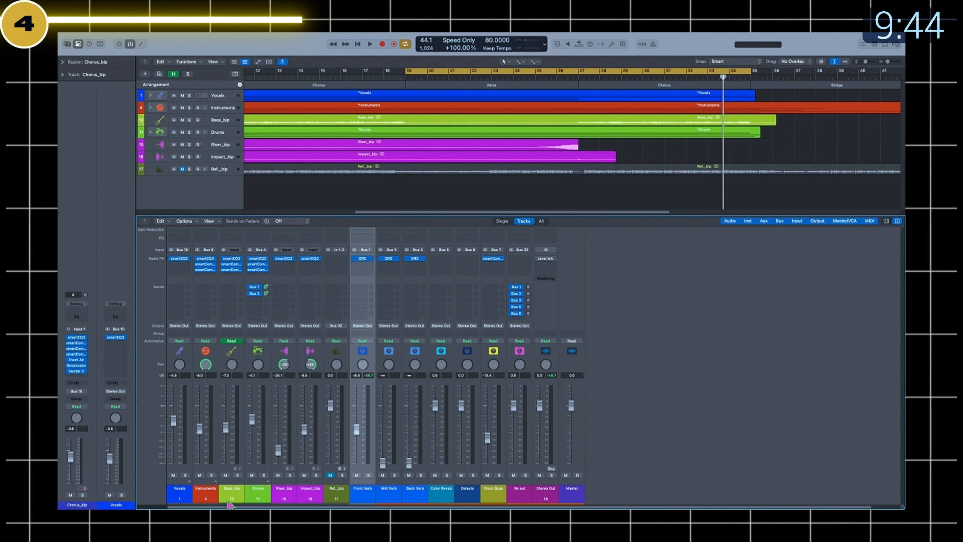
left_click(179, 467)
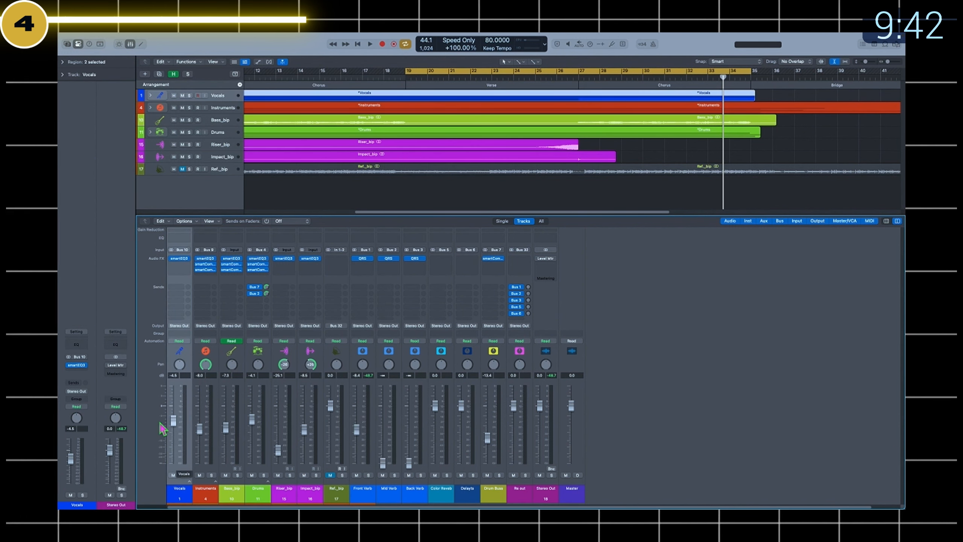
left_click(179, 287)
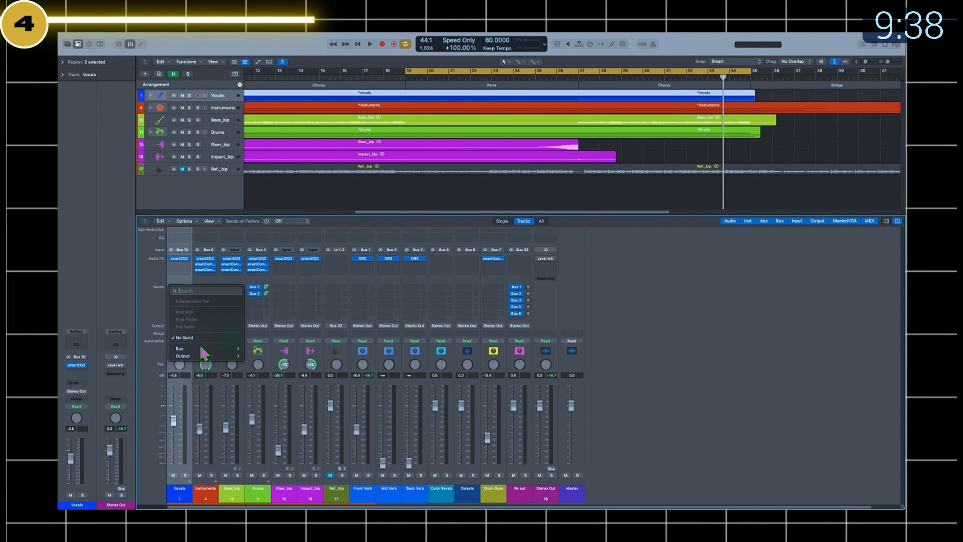
mouse_move(202, 348)
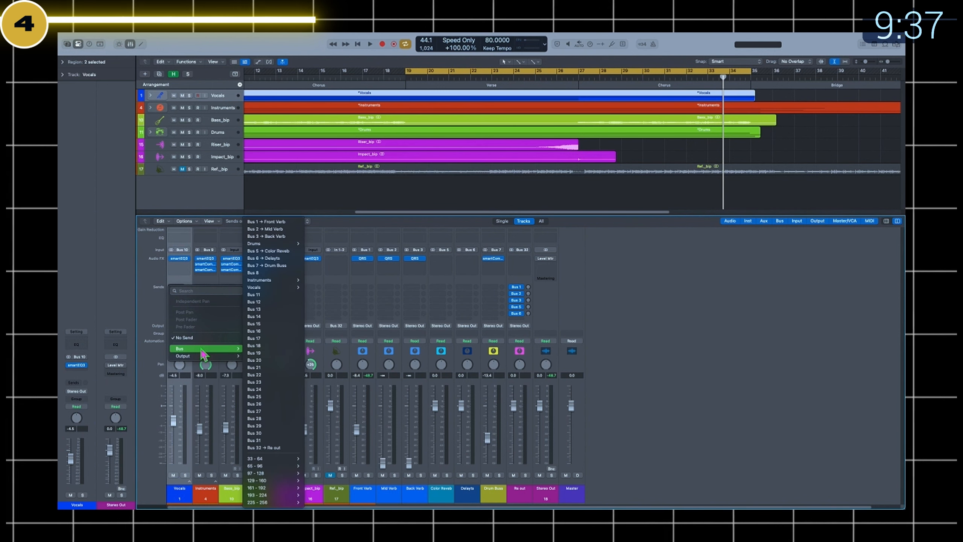
left_click(287, 223)
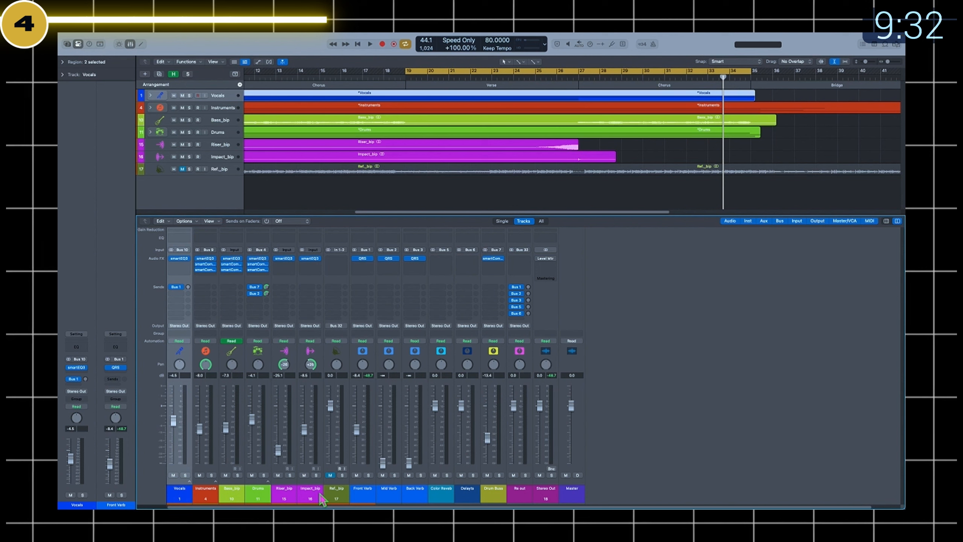
Solo the Vocals stack and set its Bus 1 send to the default level.
left_click(362, 495)
left_click(182, 494)
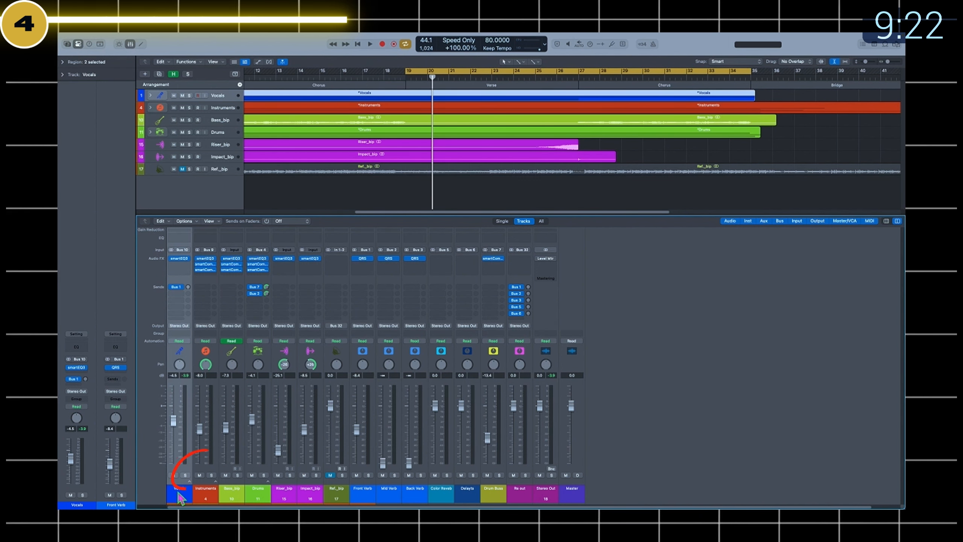
key("s")
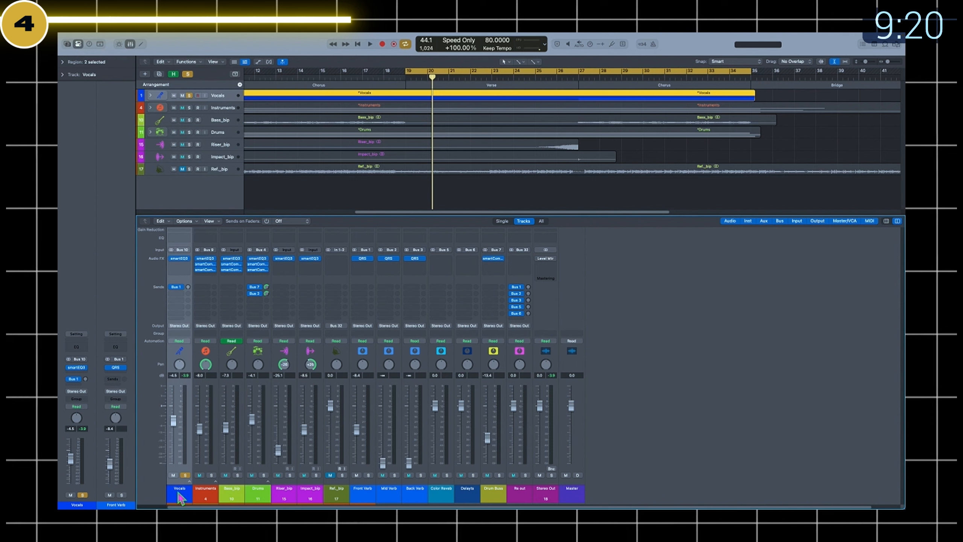
left_click(188, 287, "alt")
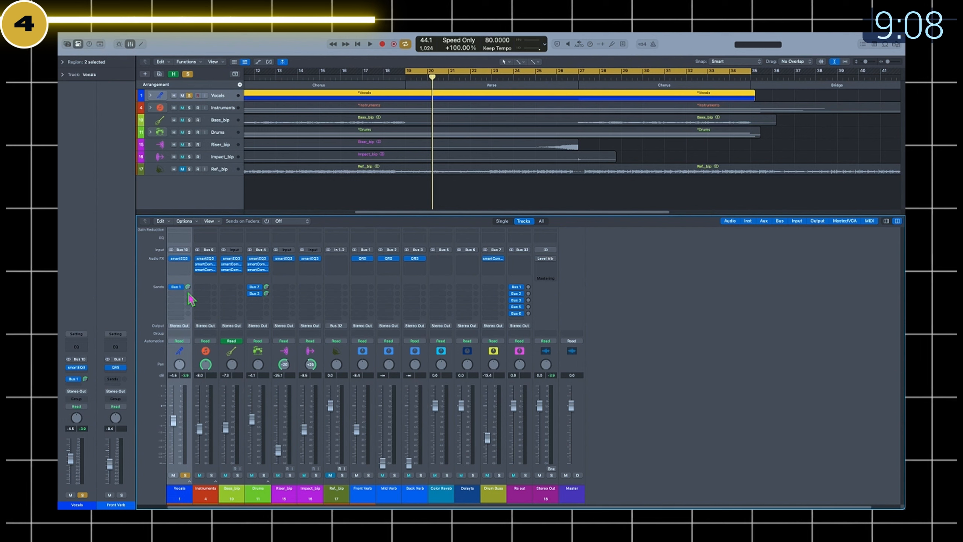
Lower the Front Verb fader to -18.3 dB while playing the soloed vocals.
left_click(365, 492)
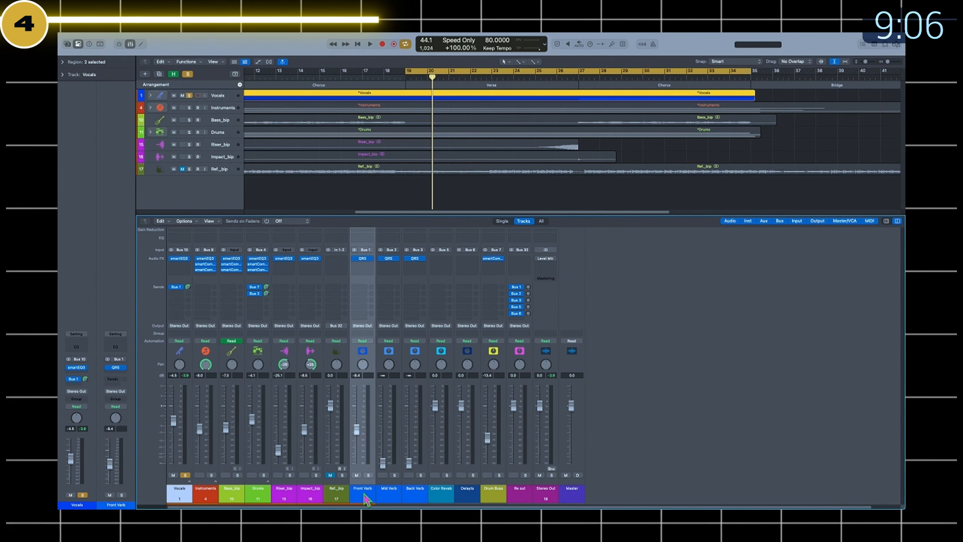
left_click_drag(357, 430, 364, 459)
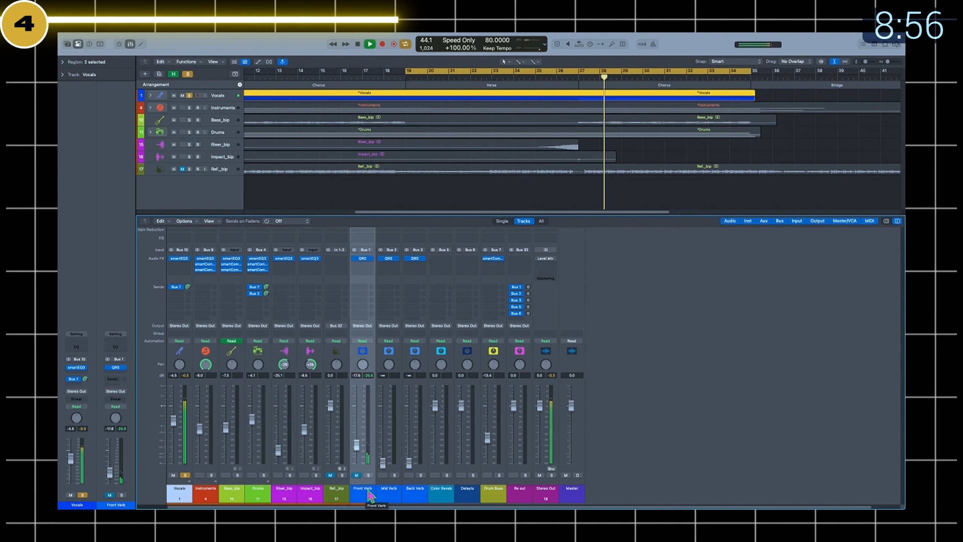
key("space")
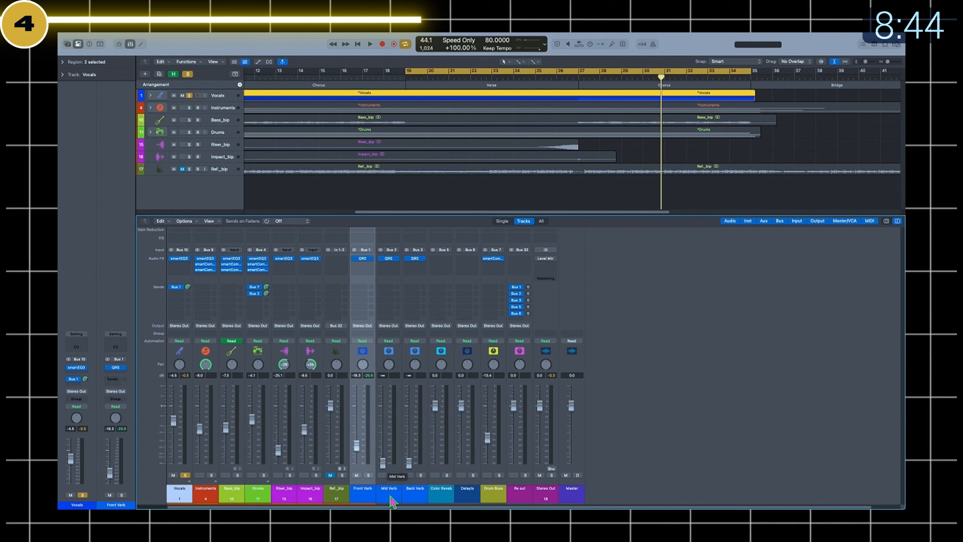
Add a send from the Instruments stack to Bus 3, Back Verb, and set it to the default level.
left_click(415, 501)
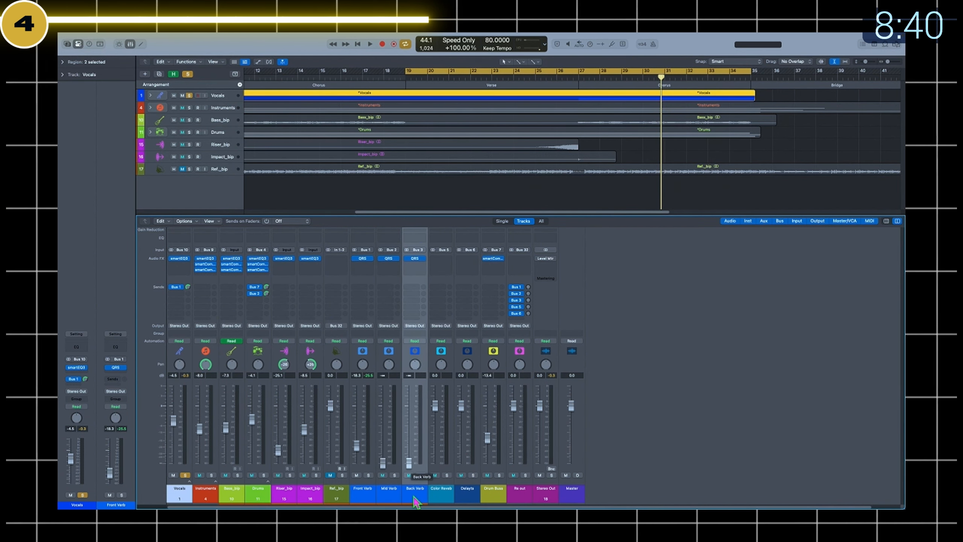
left_click(204, 497)
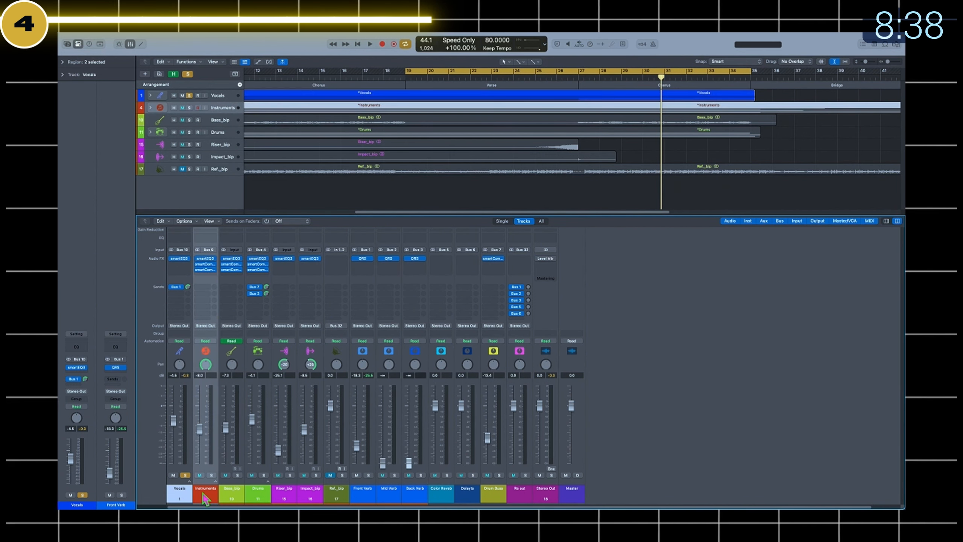
left_click(205, 287)
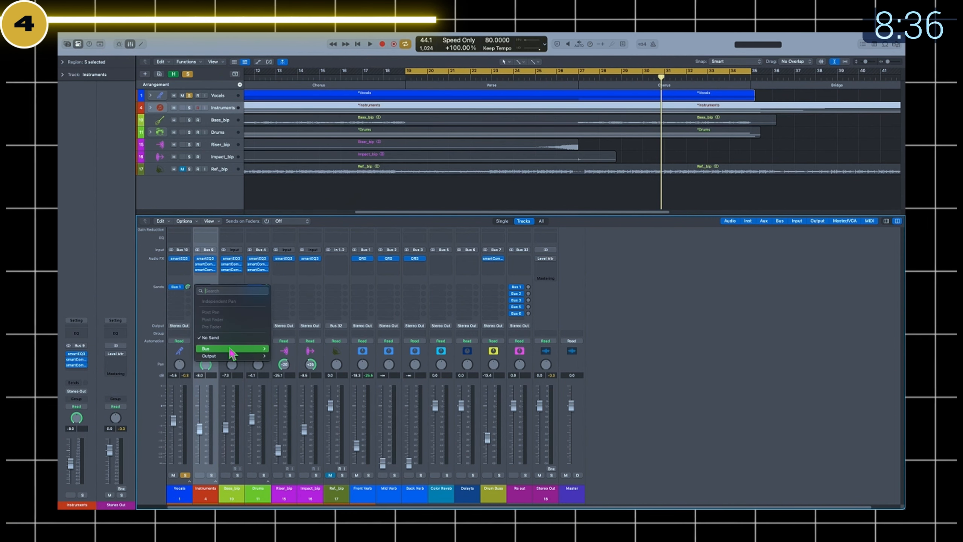
mouse_move(232, 351)
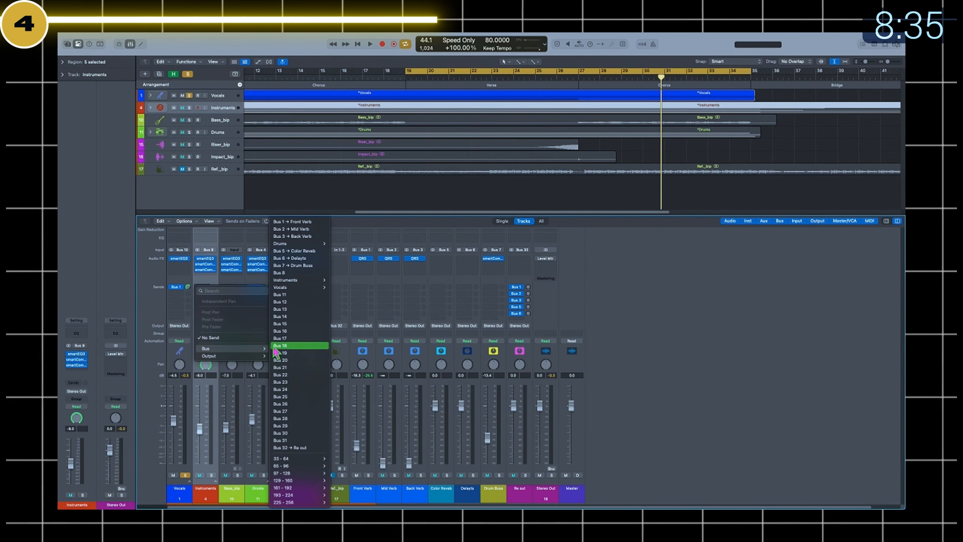
left_click(308, 237)
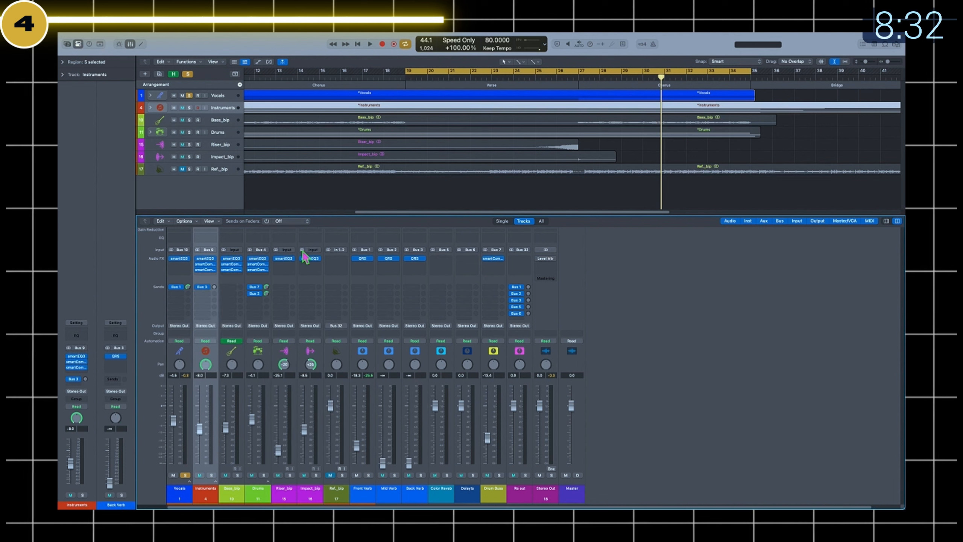
left_click(216, 294)
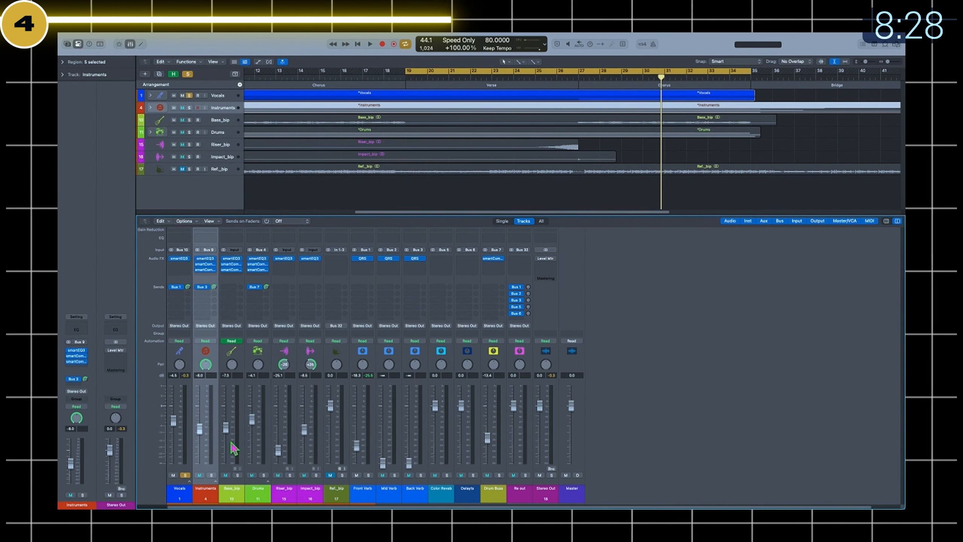
Add a send from the Drums stack to Bus 2, Mid Verb, in the slot below its Bus 7 send.
left_click(263, 498)
left_click(255, 294)
mouse_move(303, 360)
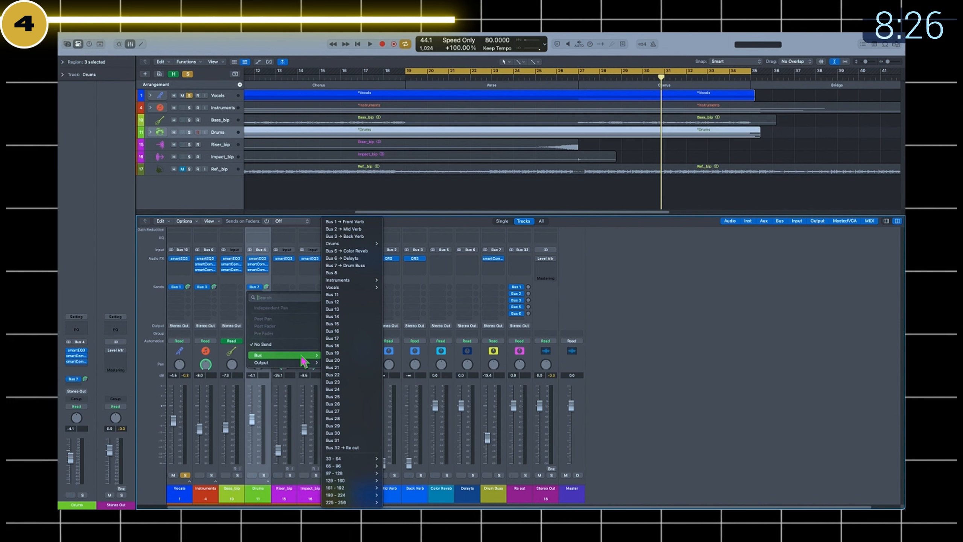
left_click(362, 228)
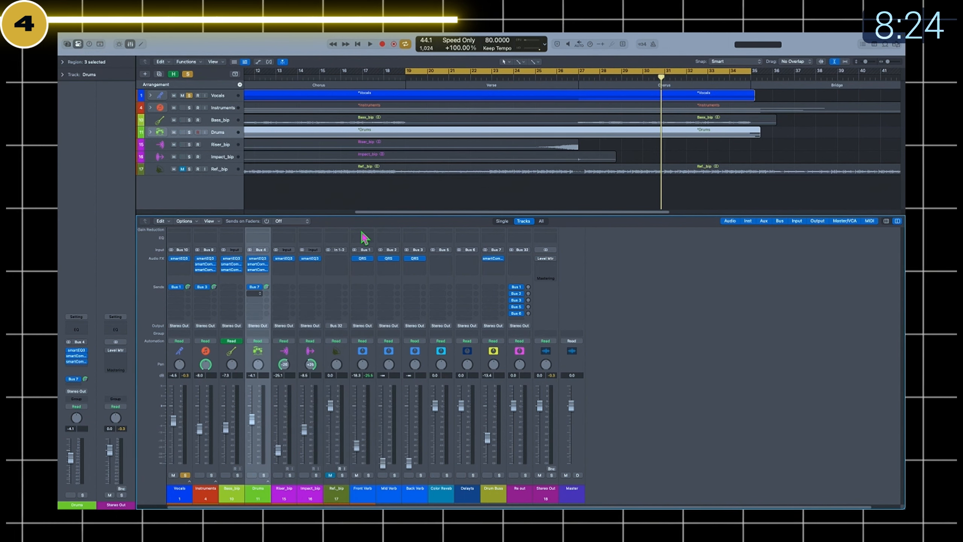
Add a send from the Bass_bip channel to Bus 2, Mid Verb, and raise its send level.
left_click(234, 498)
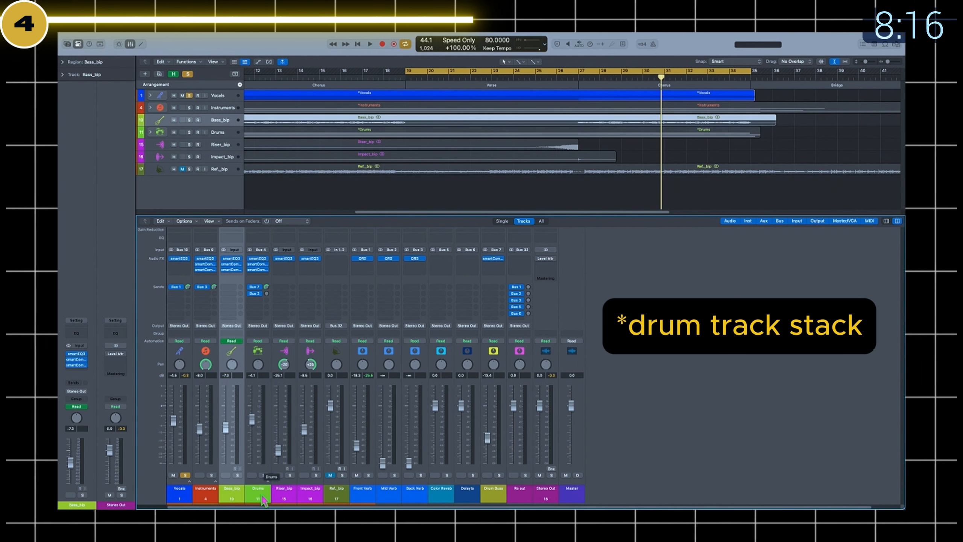
left_click(229, 289)
mouse_move(258, 348)
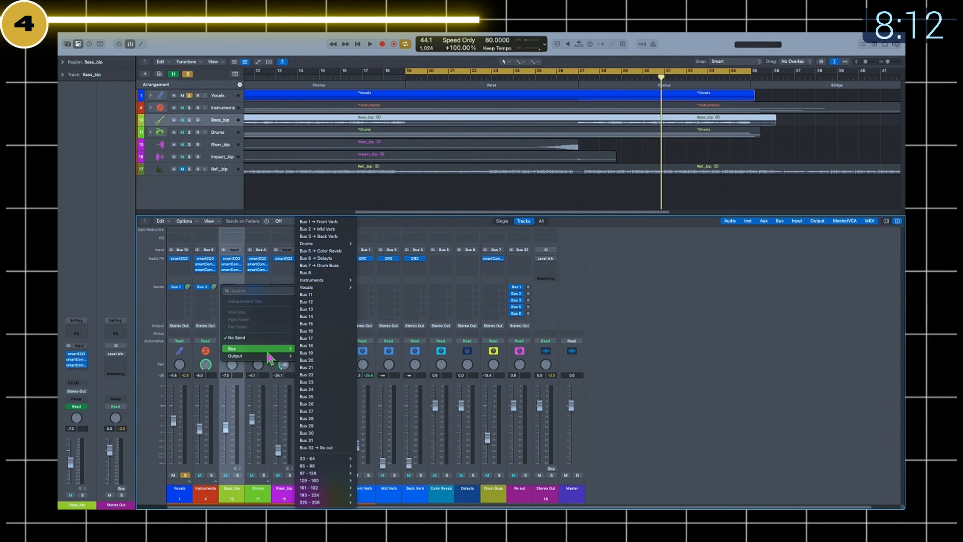
left_click(323, 230)
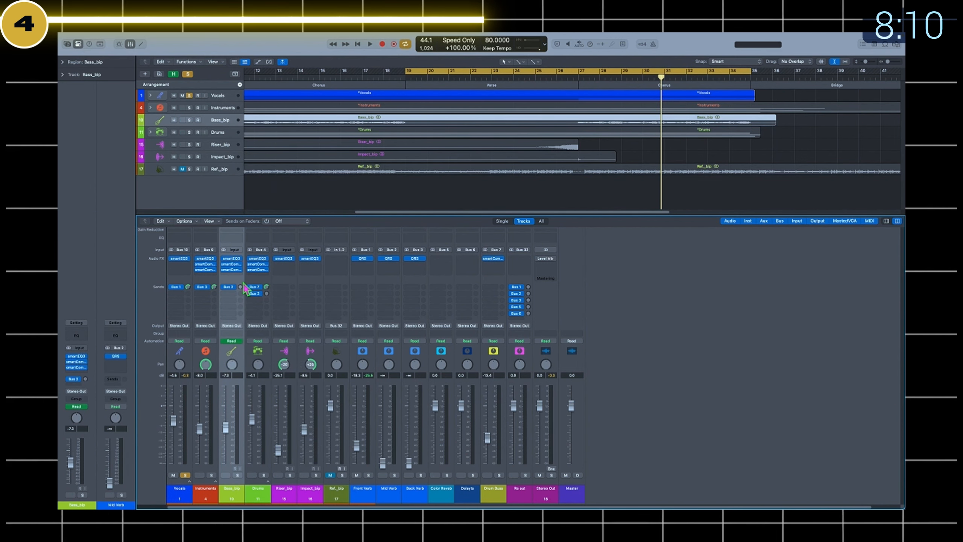
left_click_drag(241, 287, 268, 301)
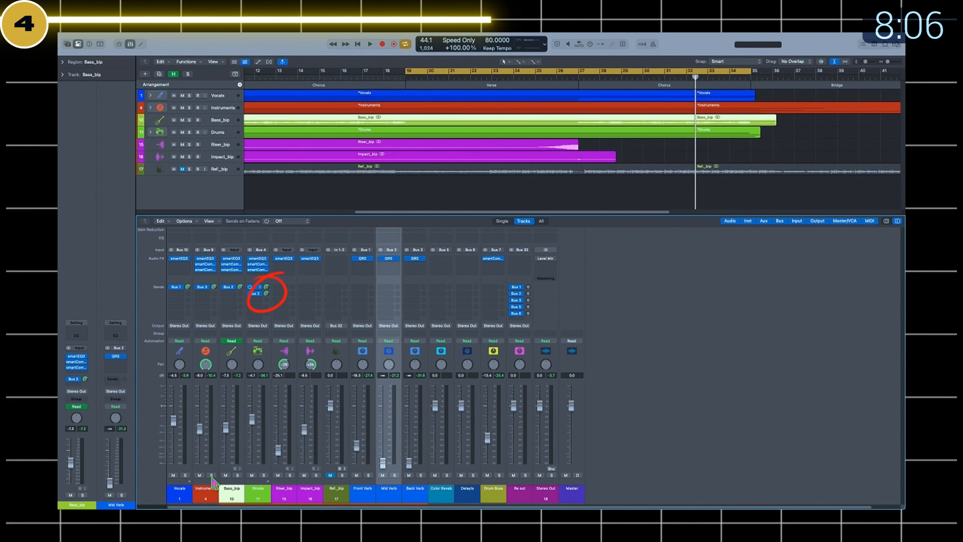
Solo the Instruments stack and raise the Back Verb fader to -2.2 dB during playback.
left_click(211, 476)
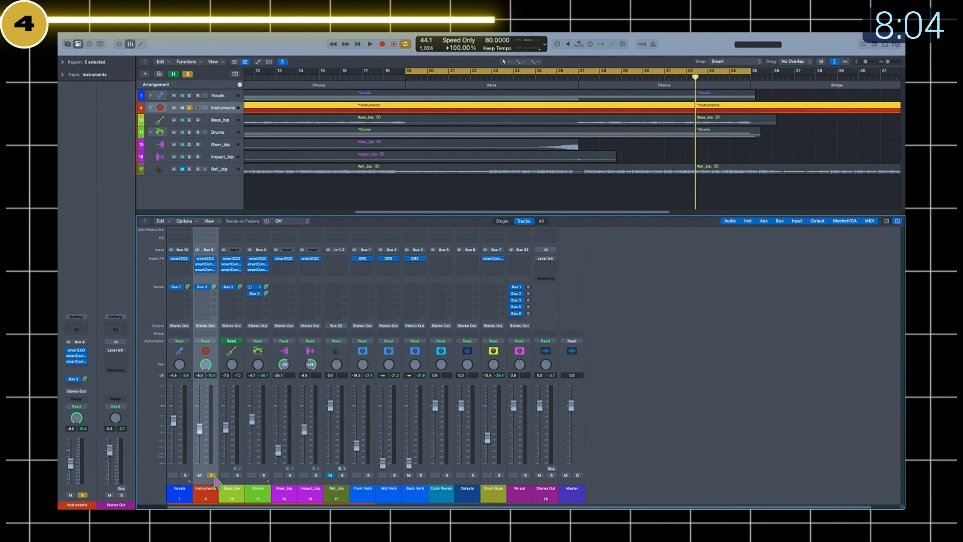
left_click(414, 494)
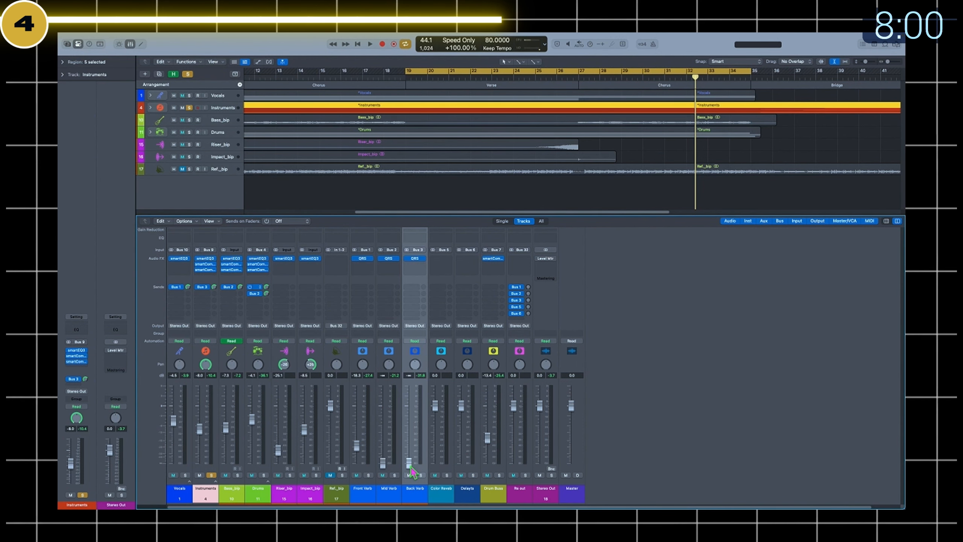
key("space")
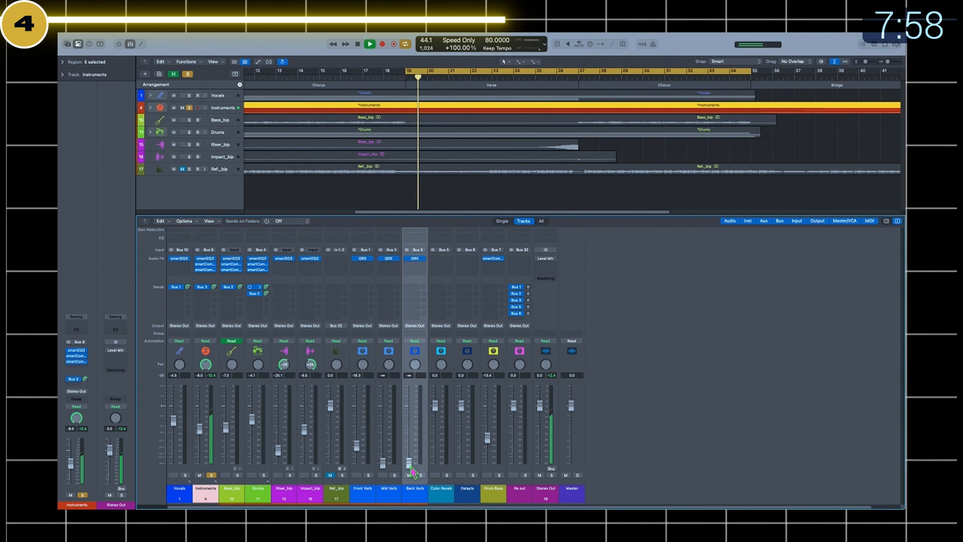
left_click_drag(411, 467, 411, 415)
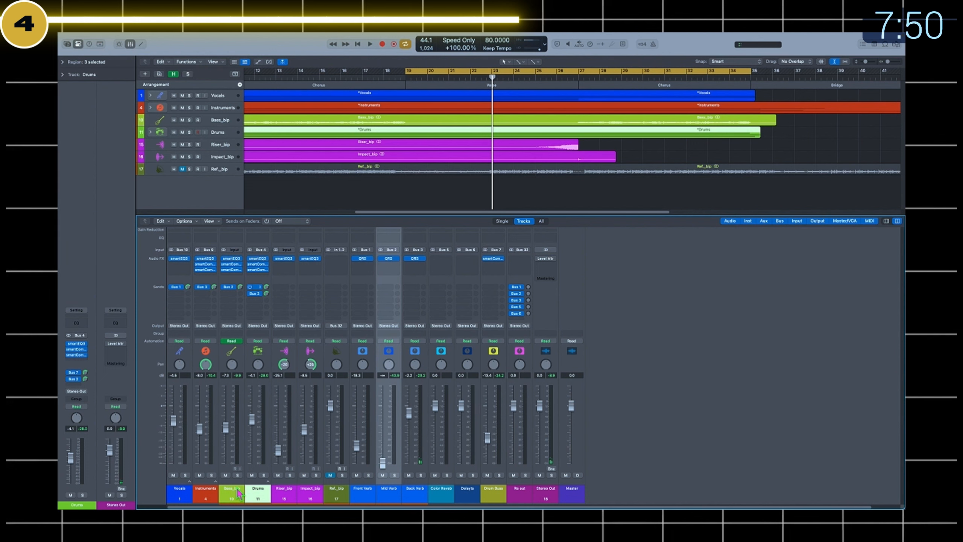
Raise the Mid Verb fader to -8.2 dB while playing the soloed bass and drums, and unsolo both.
left_click(237, 475)
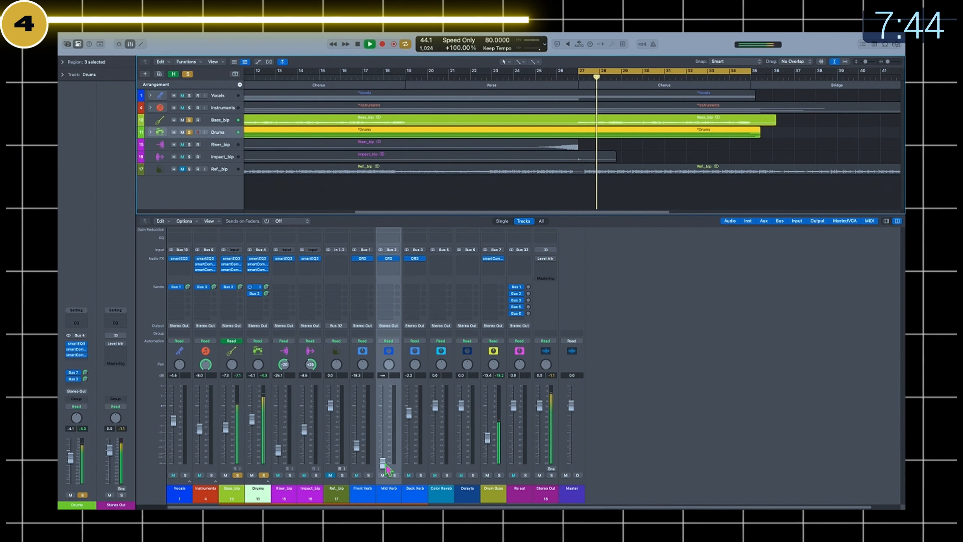
left_click_drag(384, 463, 383, 429)
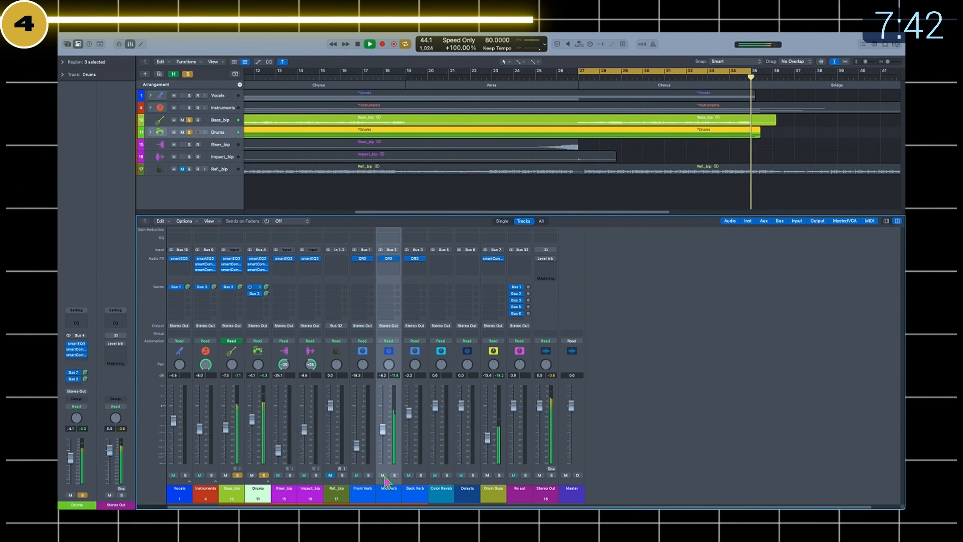
key("space")
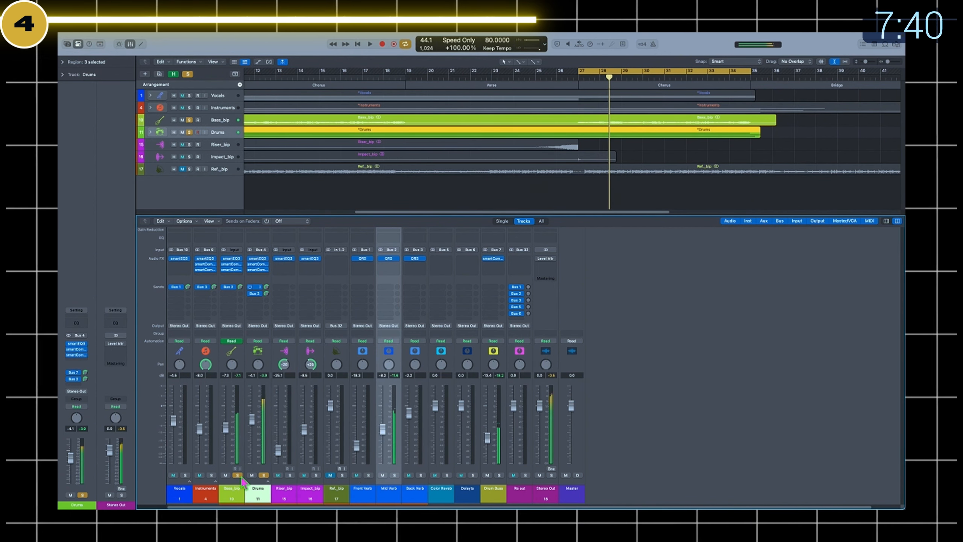
left_click(237, 475)
left_click(263, 475)
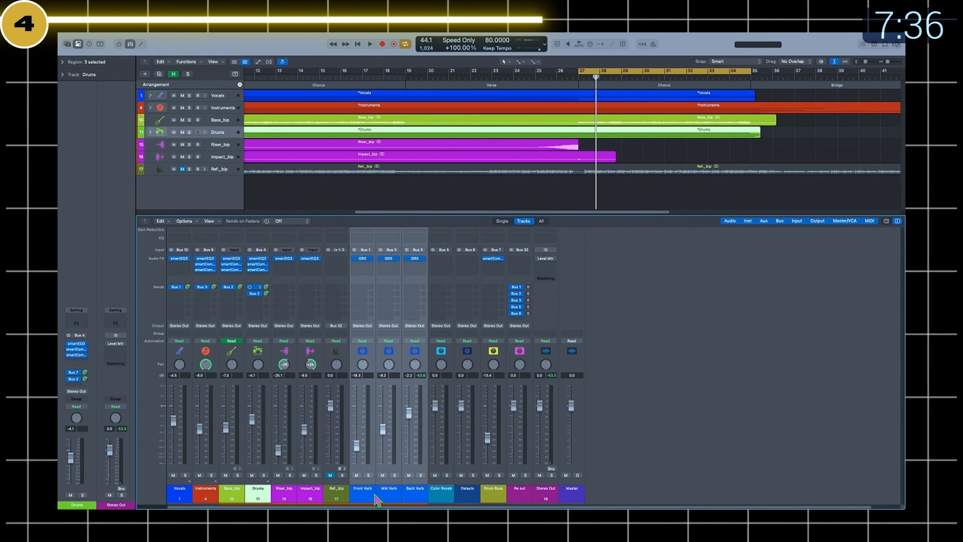
key("space")
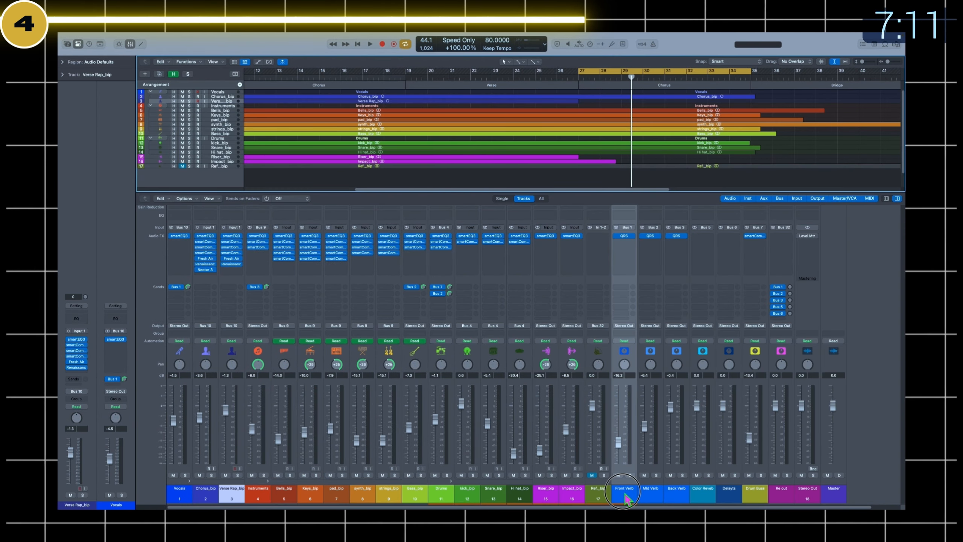
Set the decay of the Color Reverb channel's ValhallaRoom plugin to 3.91 s and close the plugin.
left_click(676, 490, "shift")
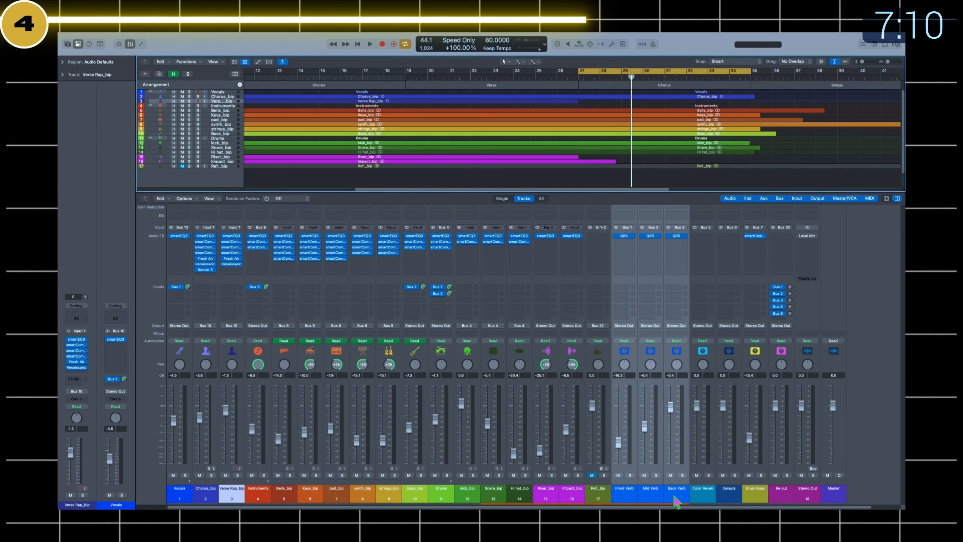
left_click(703, 493)
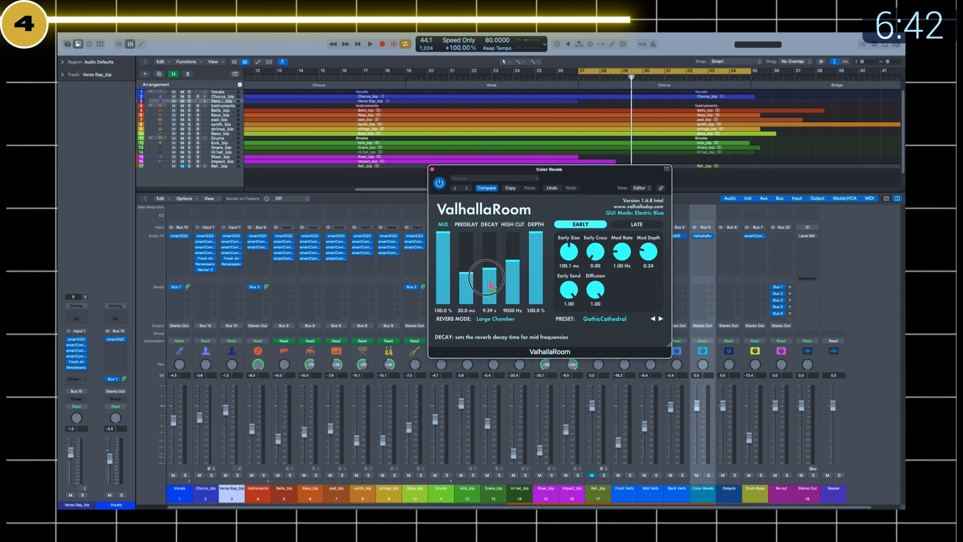
left_click_drag(491, 279, 491, 280)
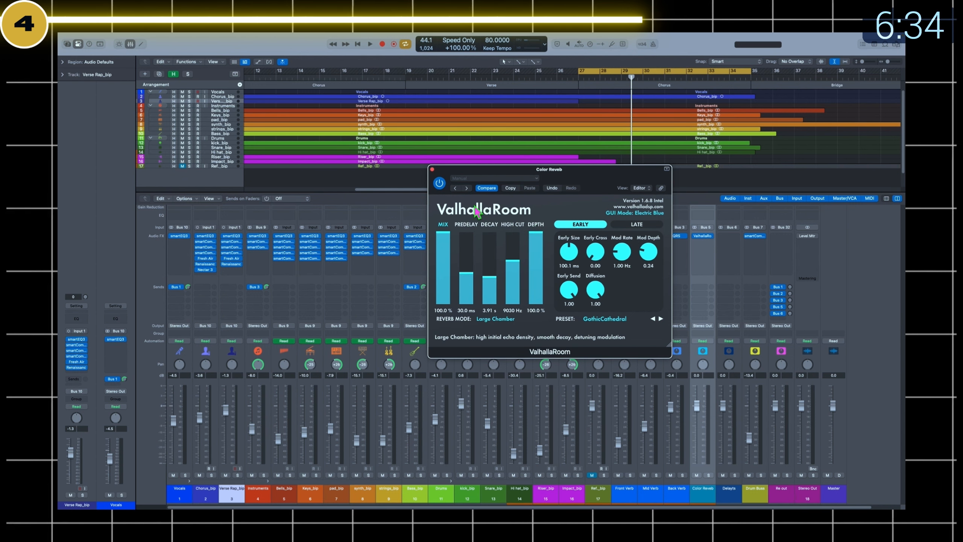
key("super+w")
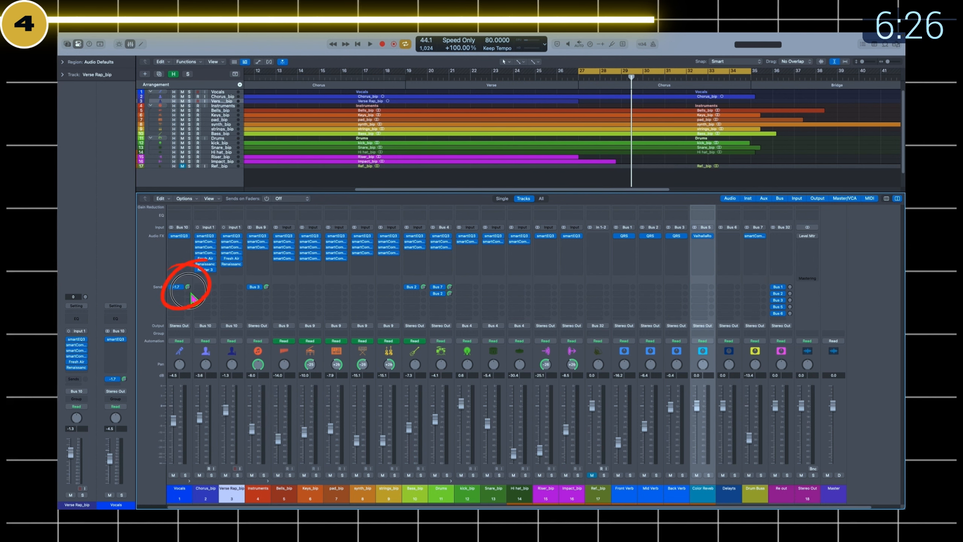
Compare the individual vocal, instrument and drum channels with the reverb channels to judge which ones suit the Color Reverb.
left_click_drag(194, 300, 197, 311)
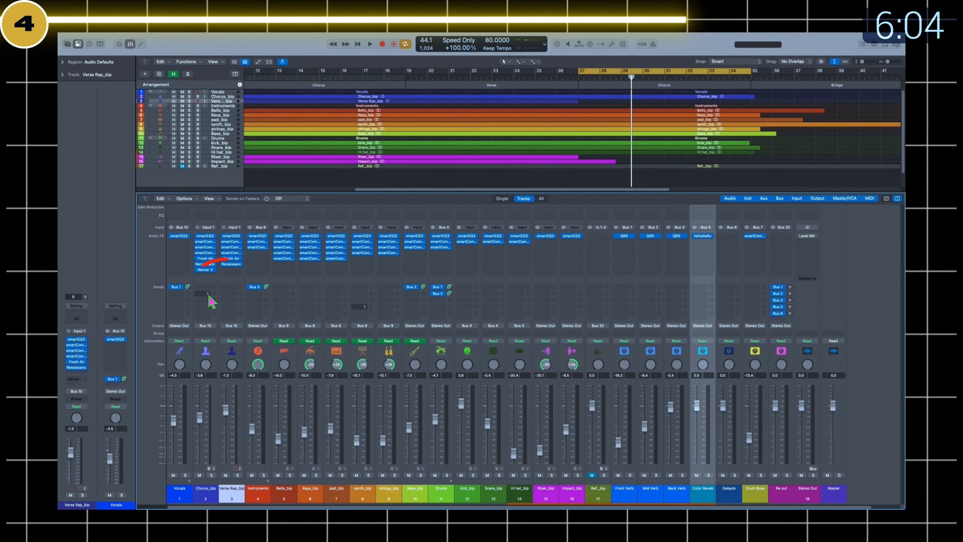
left_click(209, 490)
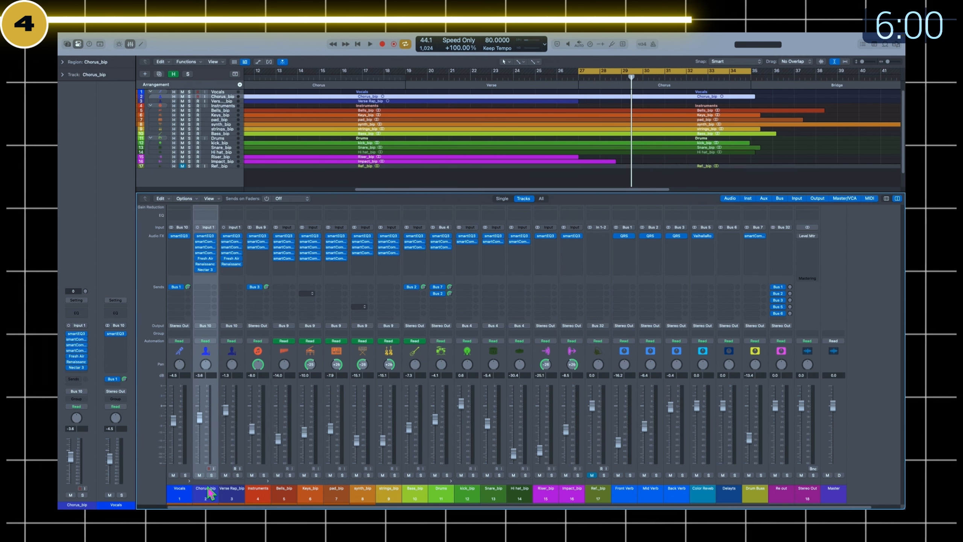
left_click(628, 500)
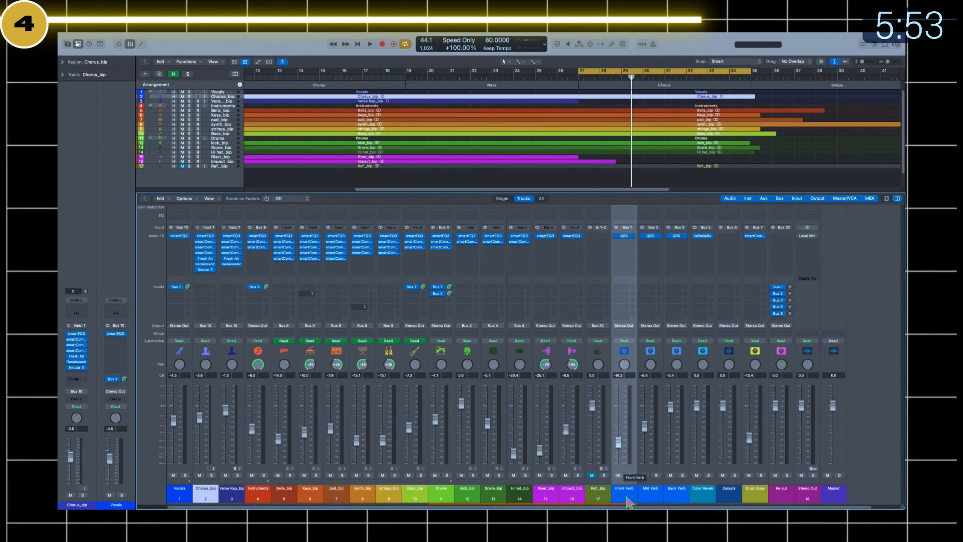
left_click(705, 497)
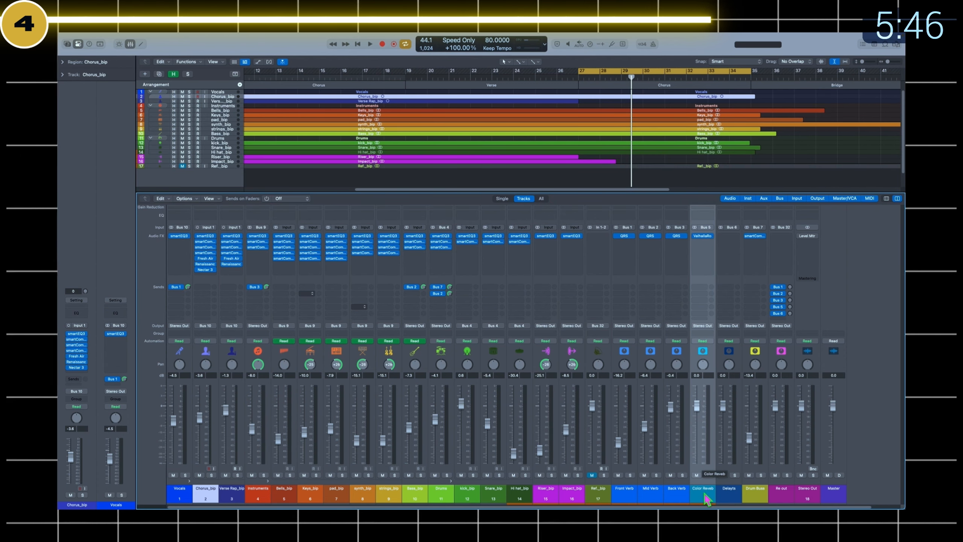
left_click(219, 498)
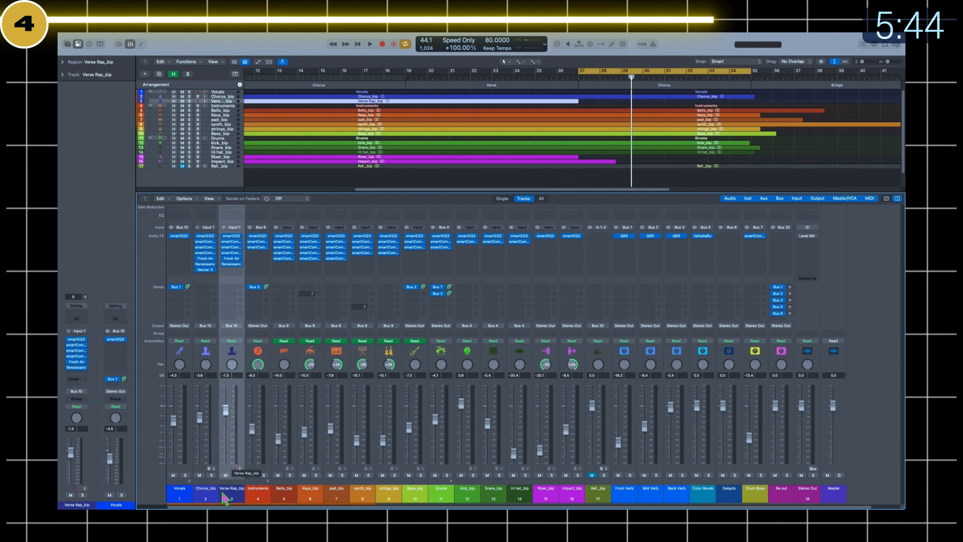
left_click(215, 496)
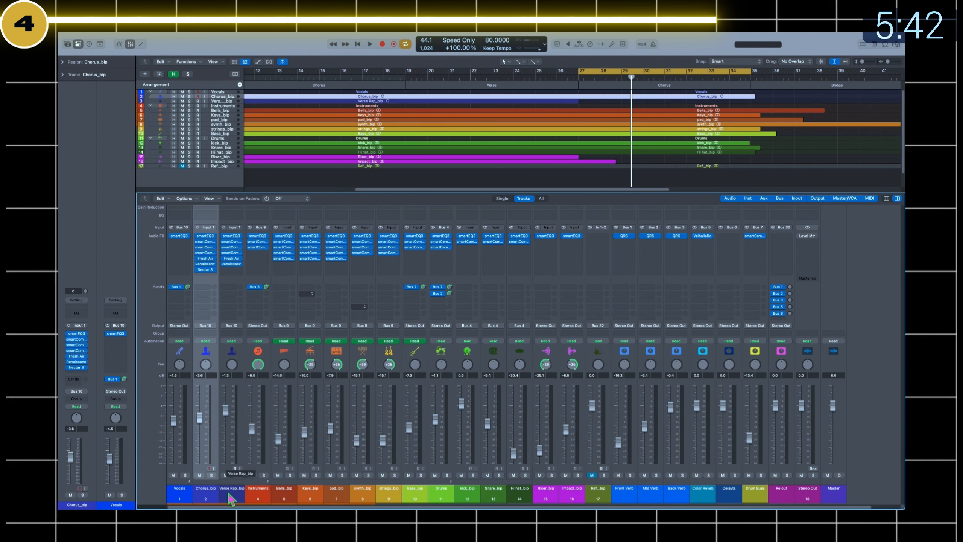
left_click(231, 499)
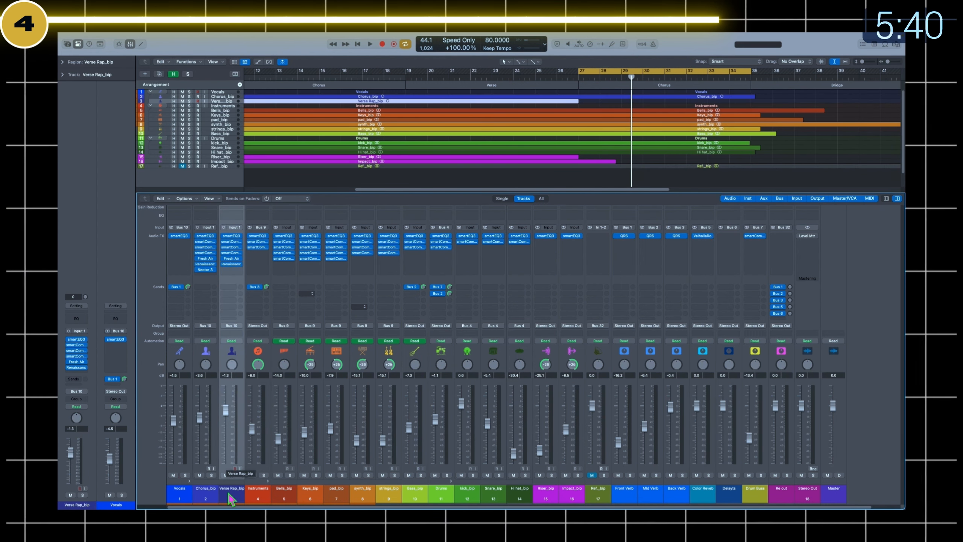
left_click(285, 499)
left_click(337, 500)
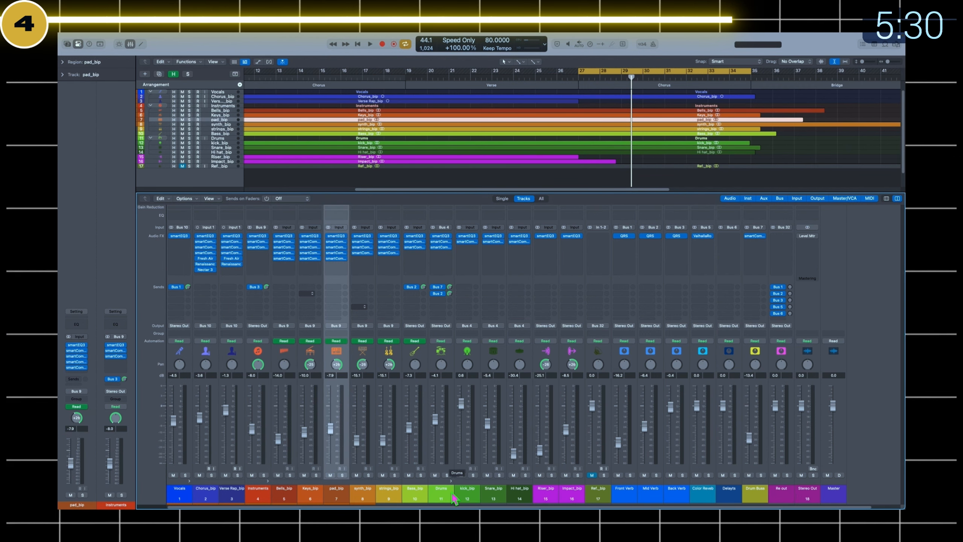
left_click(440, 500)
left_click(467, 497)
left_click(493, 499)
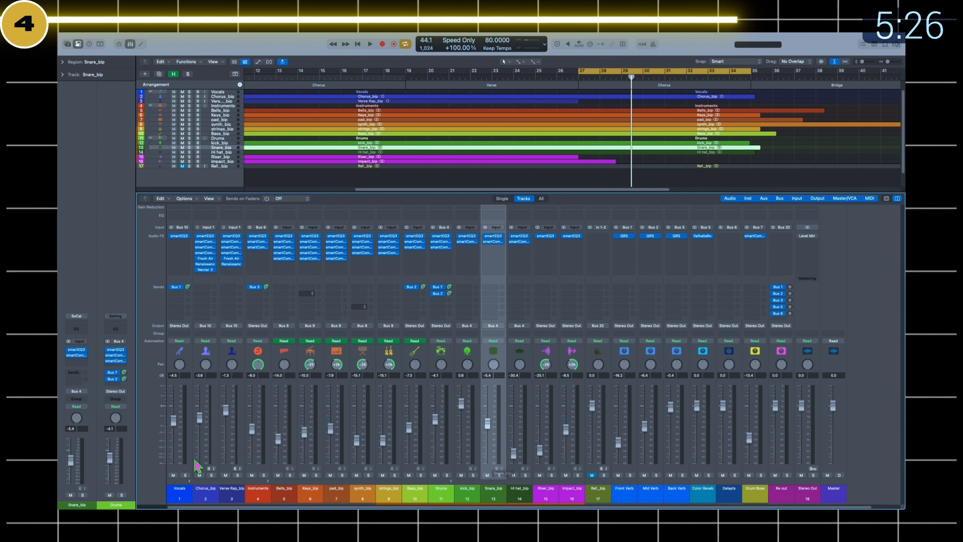
Add a send from the Chorus_bip channel to Bus 5, Color Reverb.
left_click(205, 493)
left_click(203, 287)
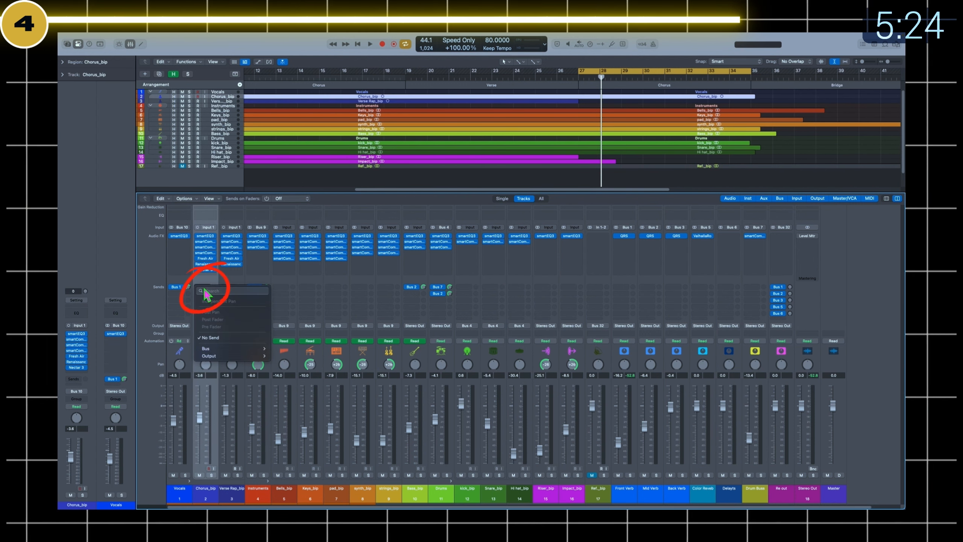
mouse_move(233, 353)
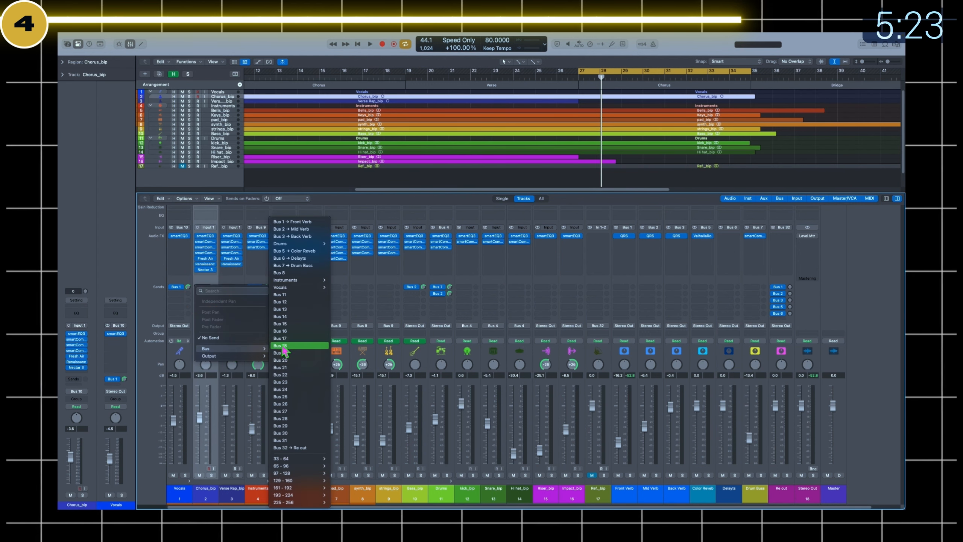
left_click(315, 252)
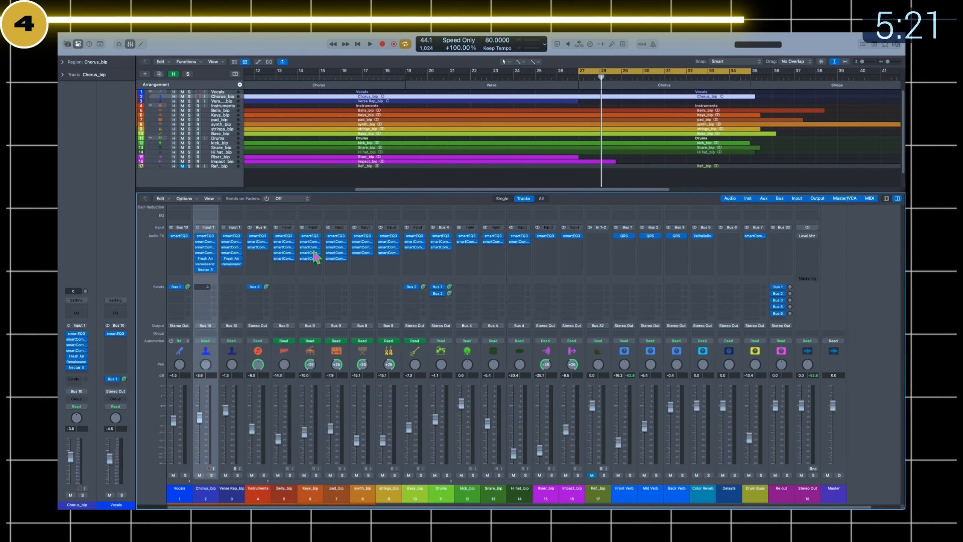
left_click(700, 502)
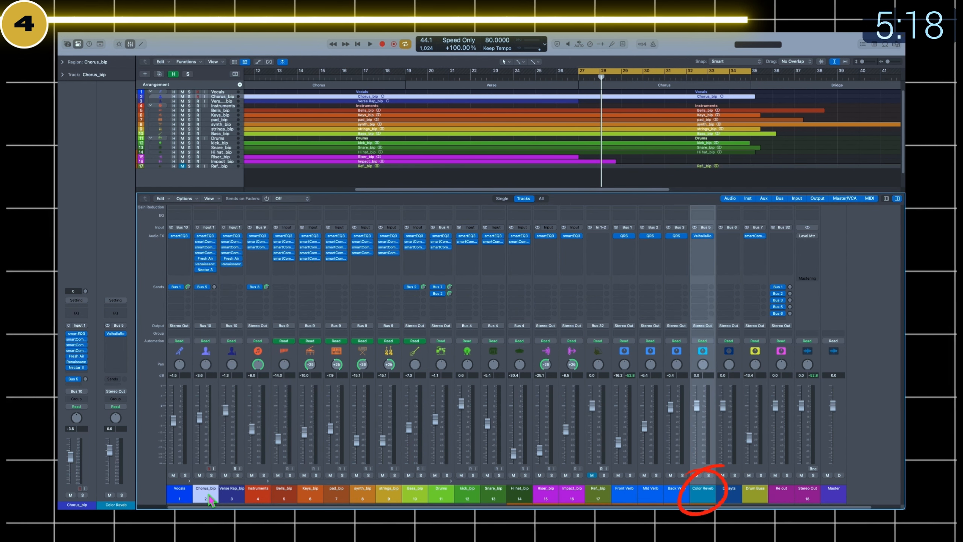
left_click(209, 499)
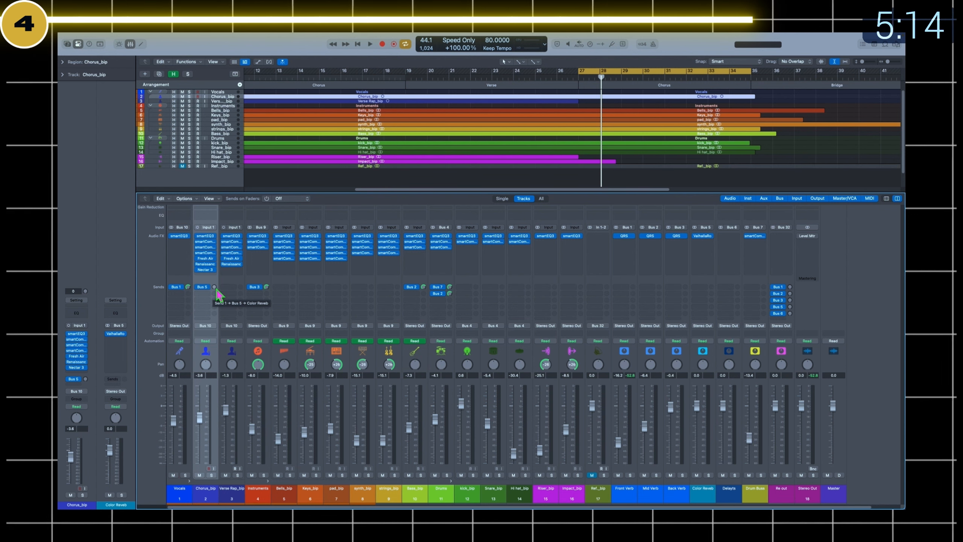
Raise the Chorus_bip channel's Bus 5 send level by ear while playing it soloed, and unsolo it.
left_click_drag(214, 288, 217, 276)
key("space")
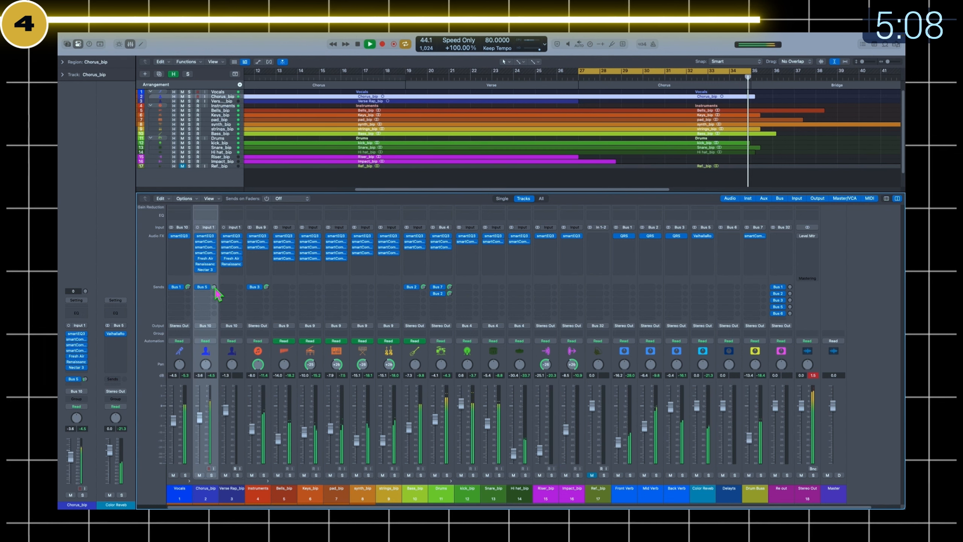
key("s")
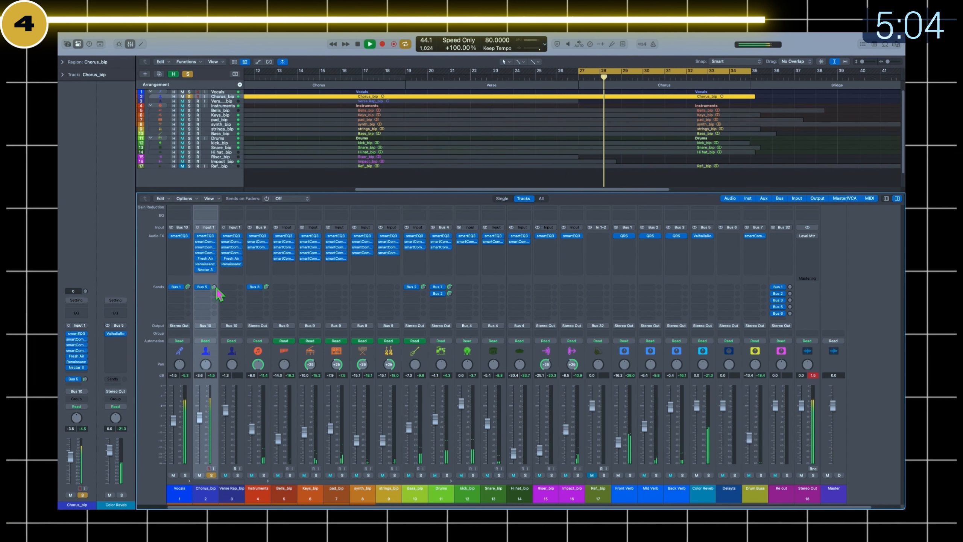
left_click(215, 287)
left_click_drag(217, 289, 220, 288)
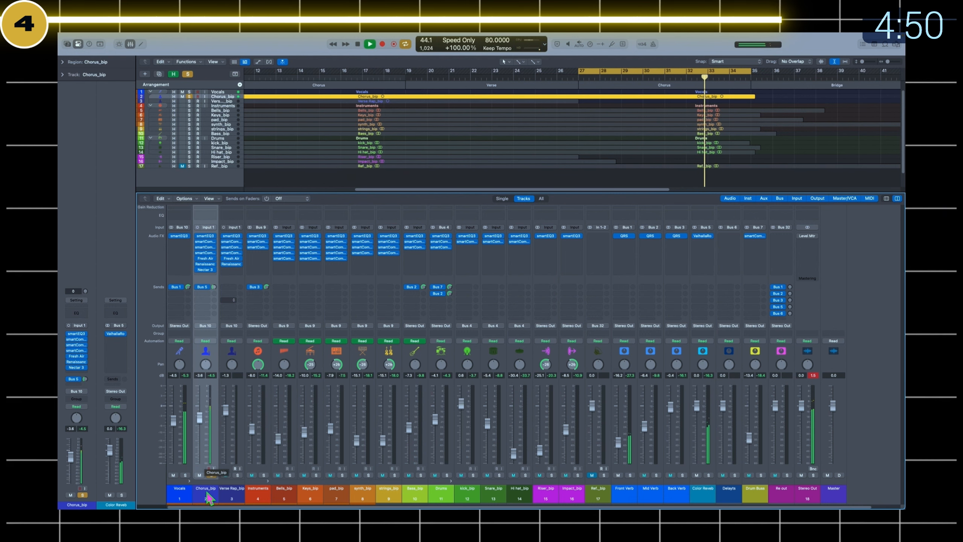
key("s")
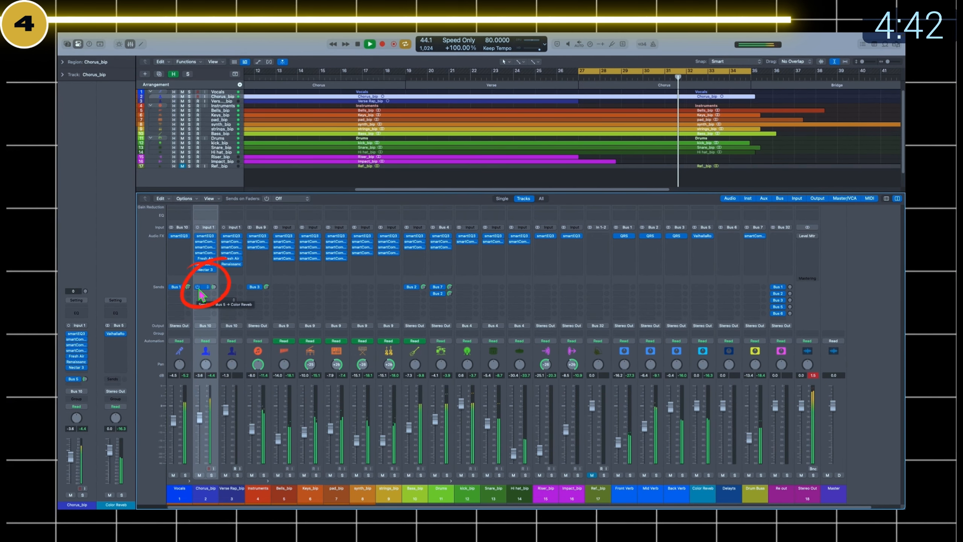
Bypass and re-enable the Chorus_bip channel's Bus 5 send during playback to compare the vocal with and without the Color Reverb.
left_click(198, 287)
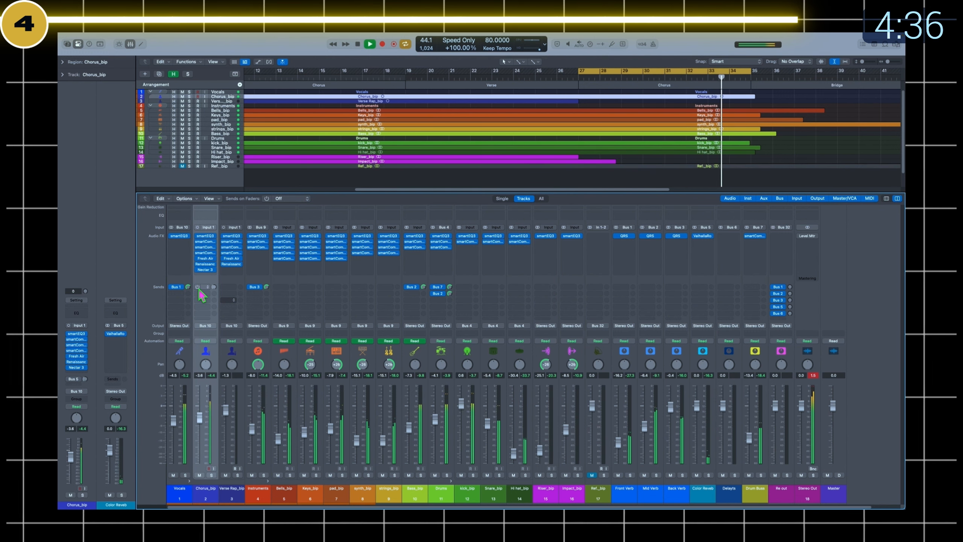
left_click(198, 287)
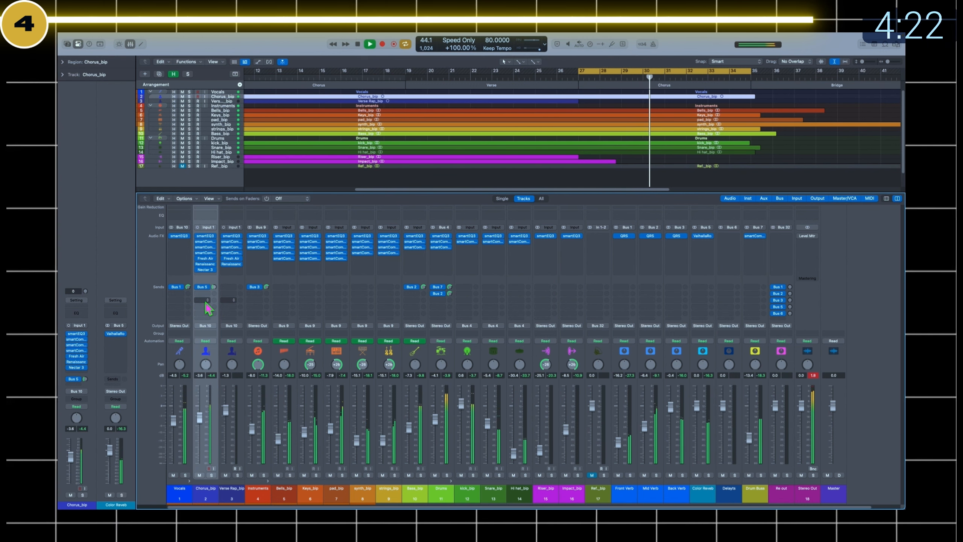
key("space")
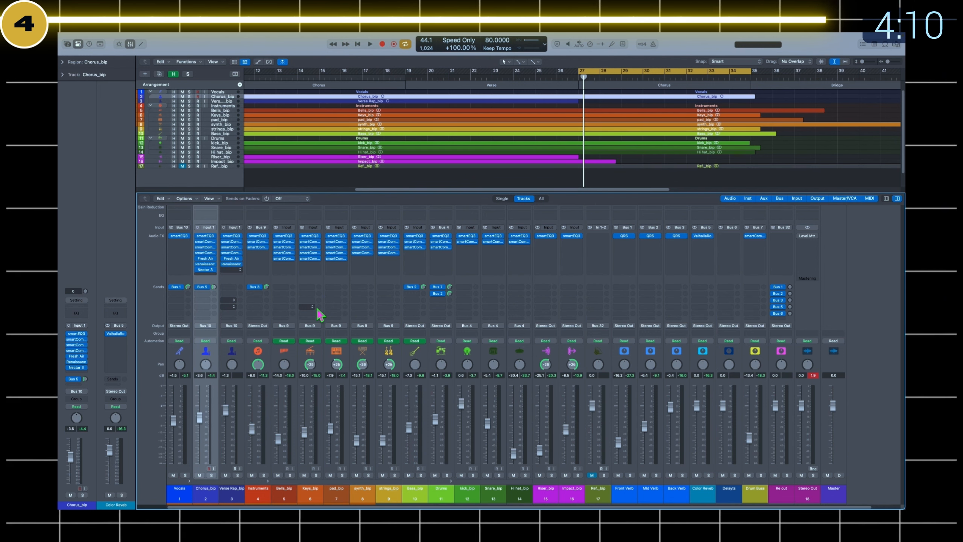
Add Bus 5 sends to the Bells_bip, pad_bip and Snare_bip channels and raise their send levels by ear.
left_click(316, 495)
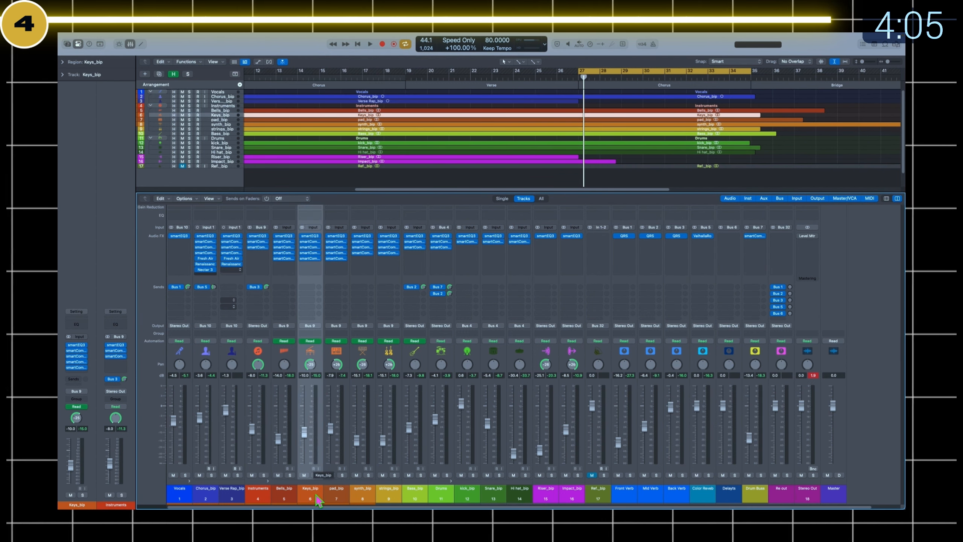
left_click(491, 493)
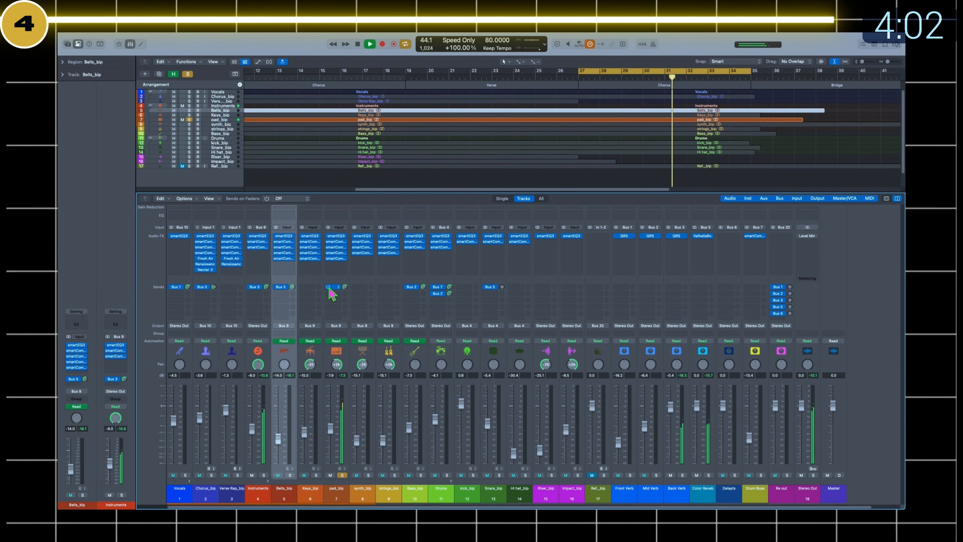
left_click(493, 492)
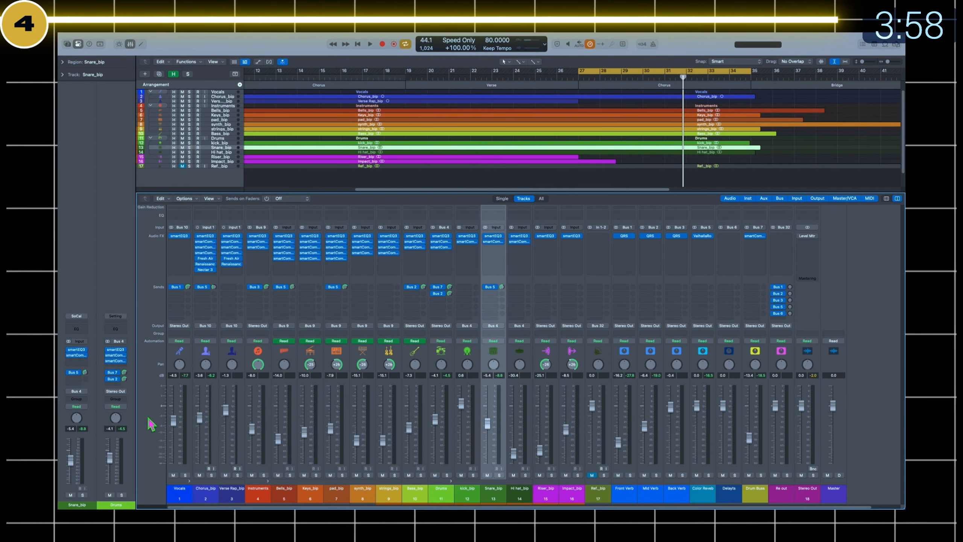
Lower the Color Reverb channel's fader by ear and toggle its mute during playback to compare the chorus with and without it.
left_click(706, 499)
key("space")
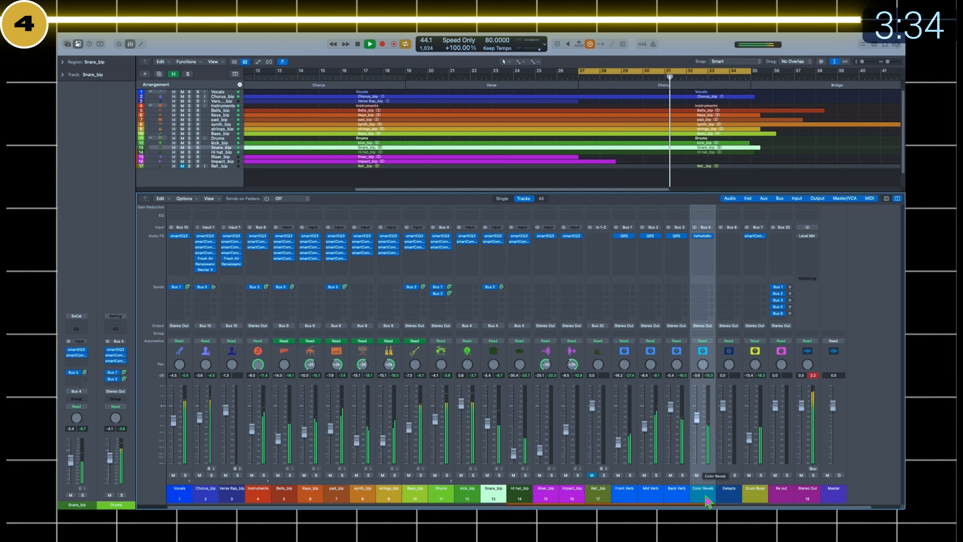
key("m")
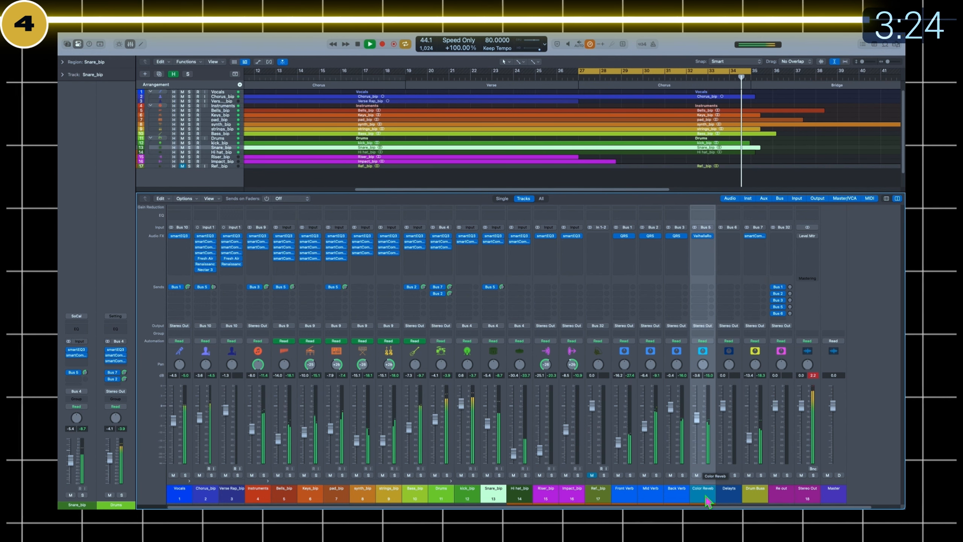
key("space")
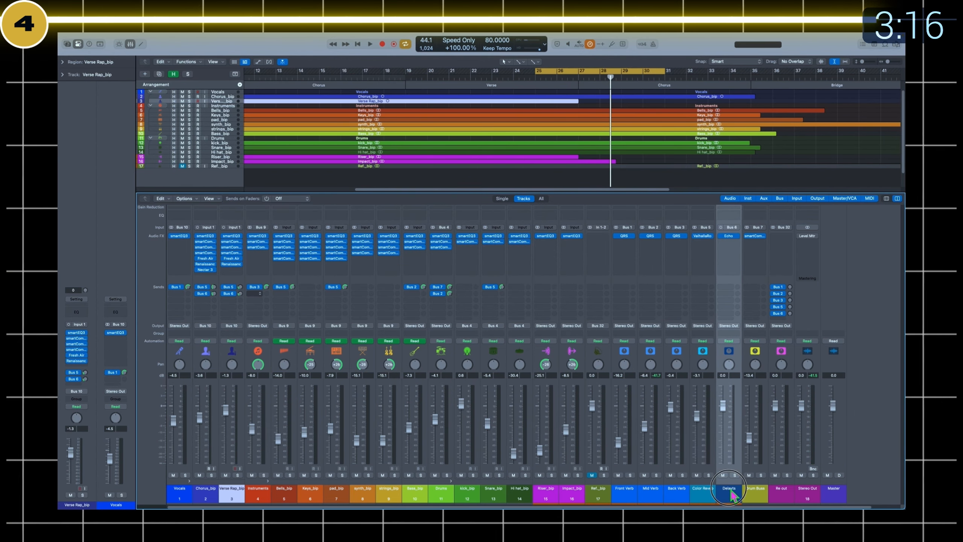
Name the Bus 6 echo channel Delays and compare it with the neighbouring Color Reverb channel.
double_click(731, 492)
type("Delays")
key("Return")
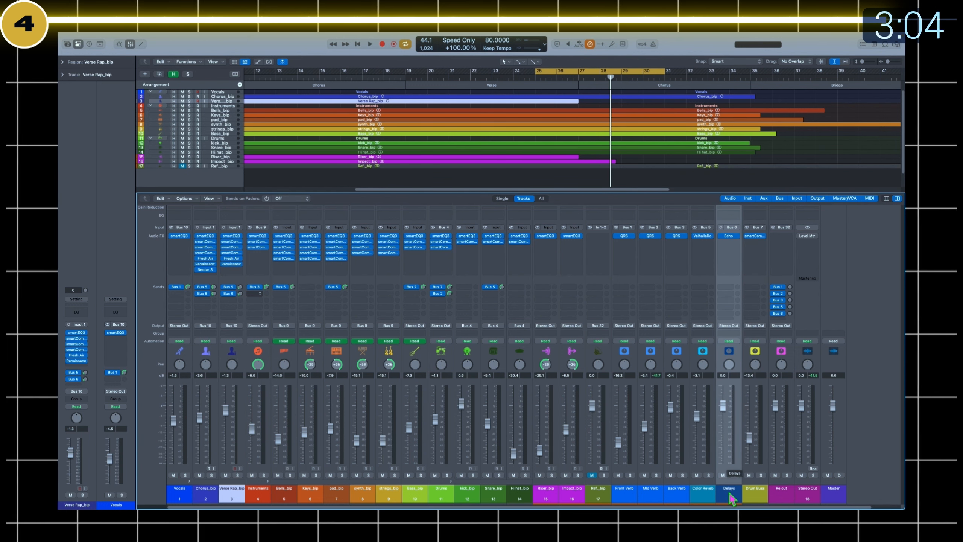
left_click(704, 494)
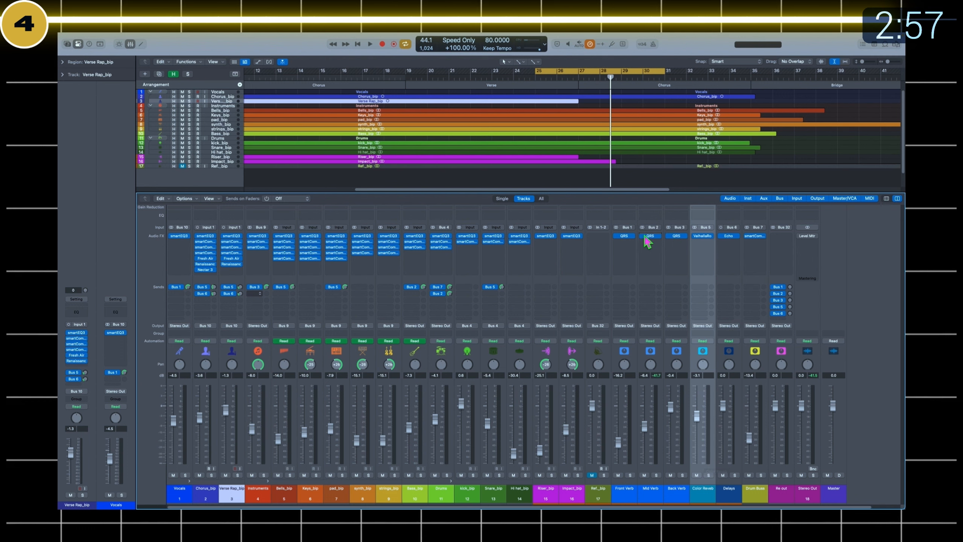
left_click(732, 493)
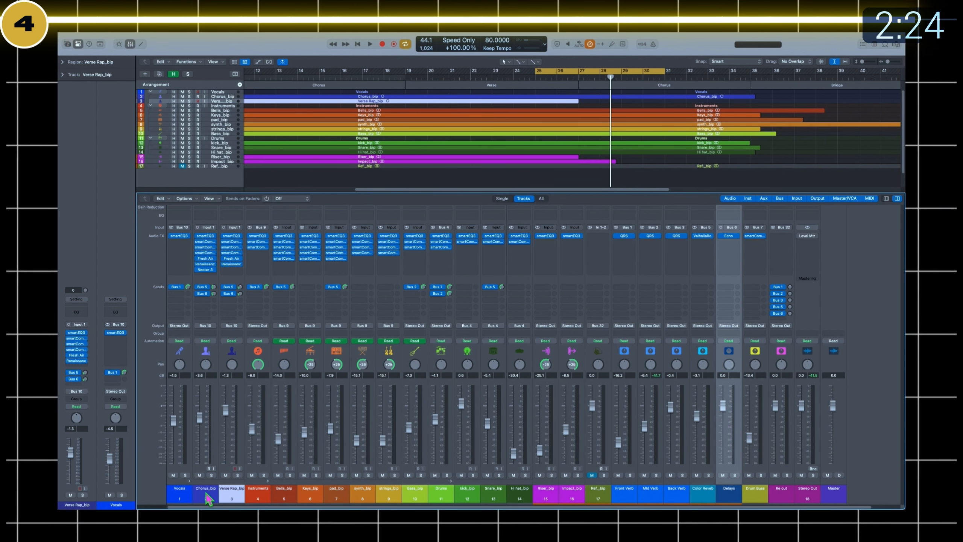
Check the Bus 6 sends of the Chorus_bip and Verse Rap_bip channels and open the Echo plugin on the Delays channel.
left_click(192, 426)
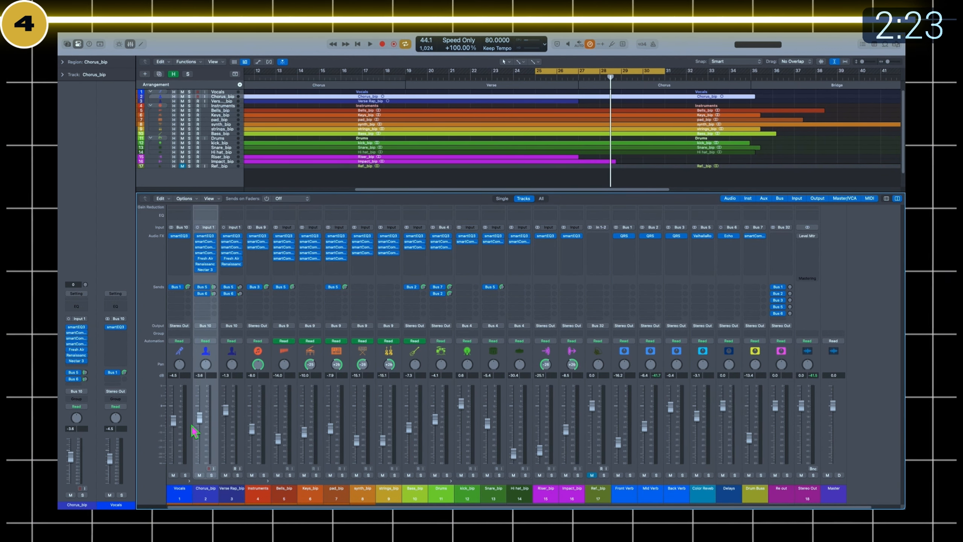
left_click(238, 502)
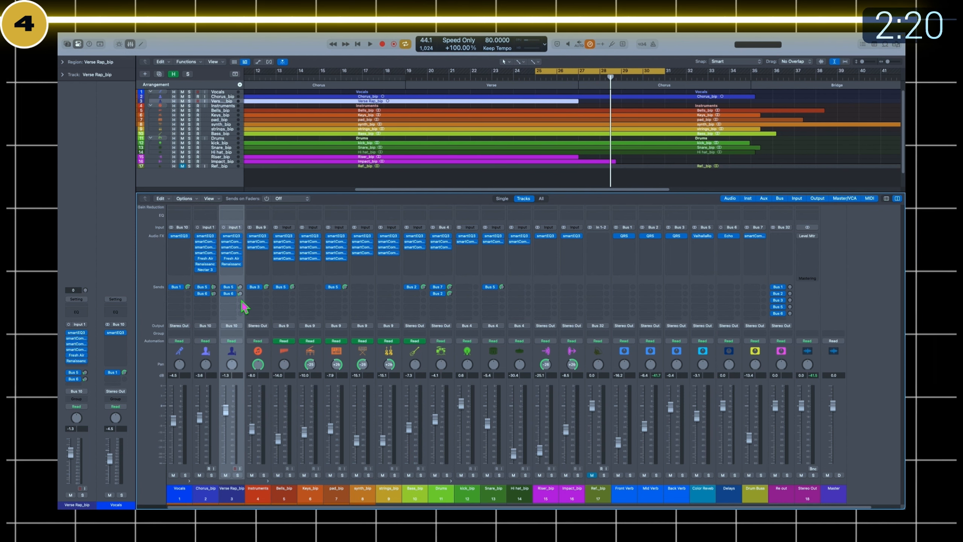
left_click(729, 237)
left_click_drag(400, 122, 657, 194)
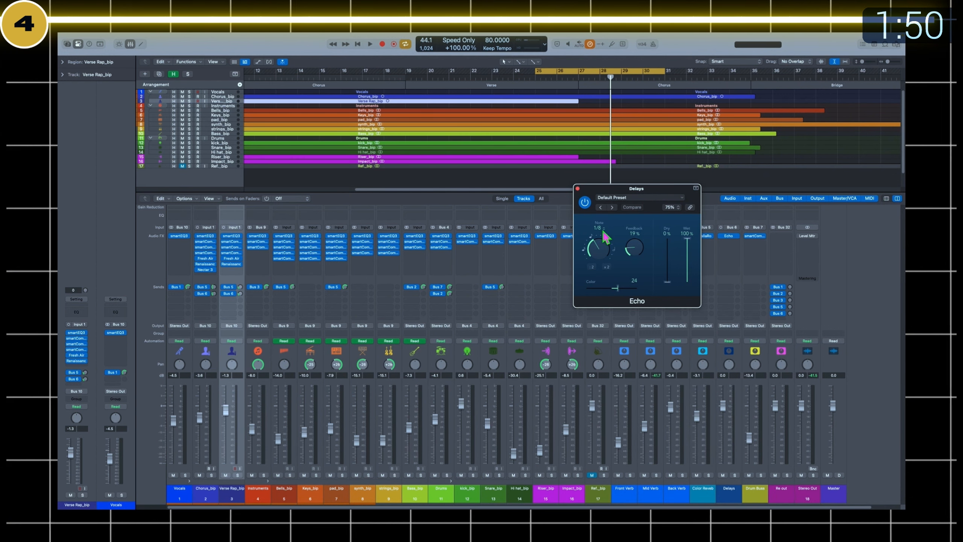
Set the Echo plugin's delay note to 1/8 and adjust its Color on the Delays channel.
left_click_drag(595, 246, 587, 255)
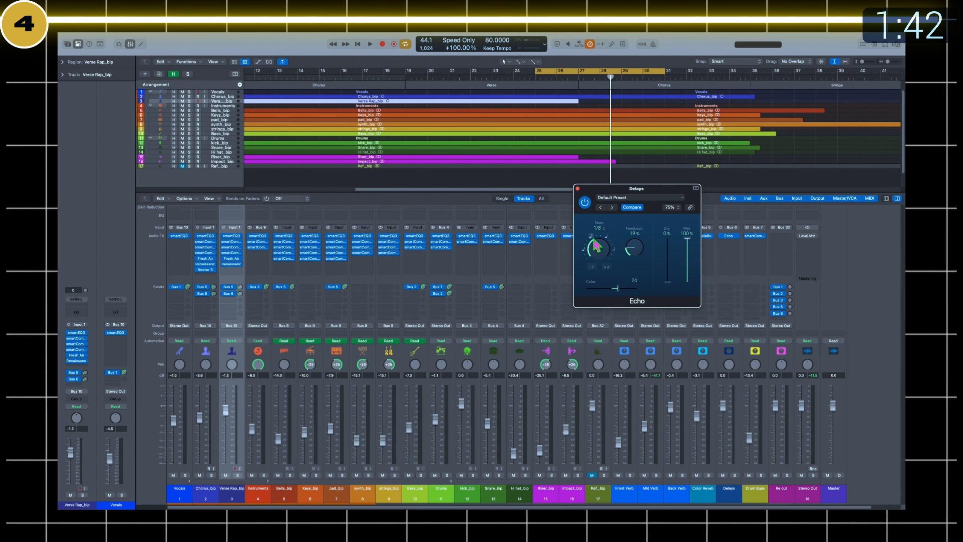
left_click_drag(596, 246, 611, 246)
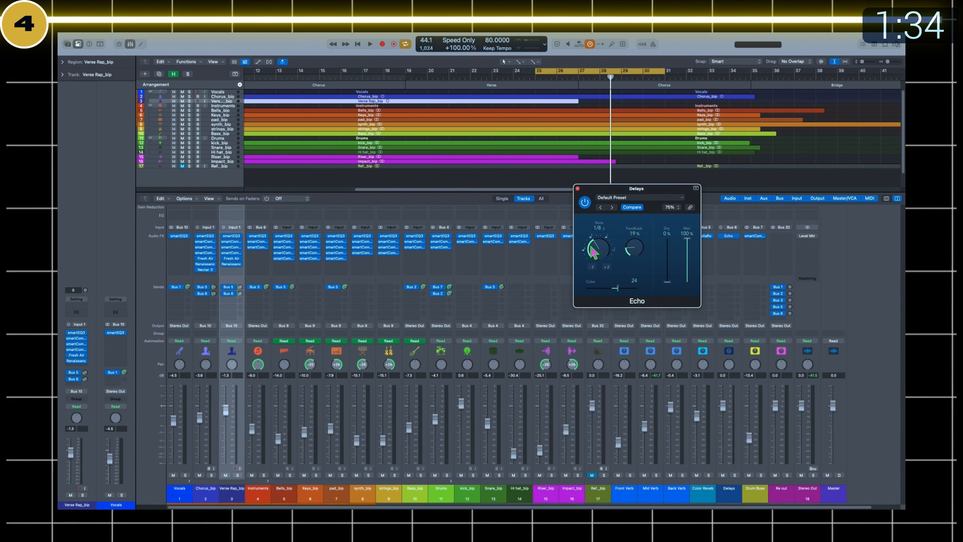
left_click_drag(587, 255, 626, 287)
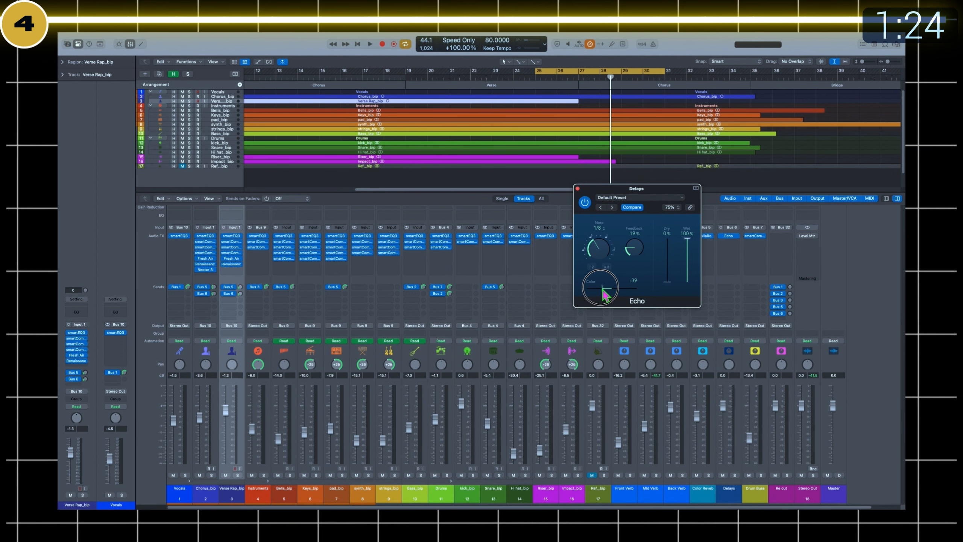
mouse_move(612, 289)
left_mouse_down()
mouse_move(624, 293)
mouse_move(610, 293)
left_mouse_up()
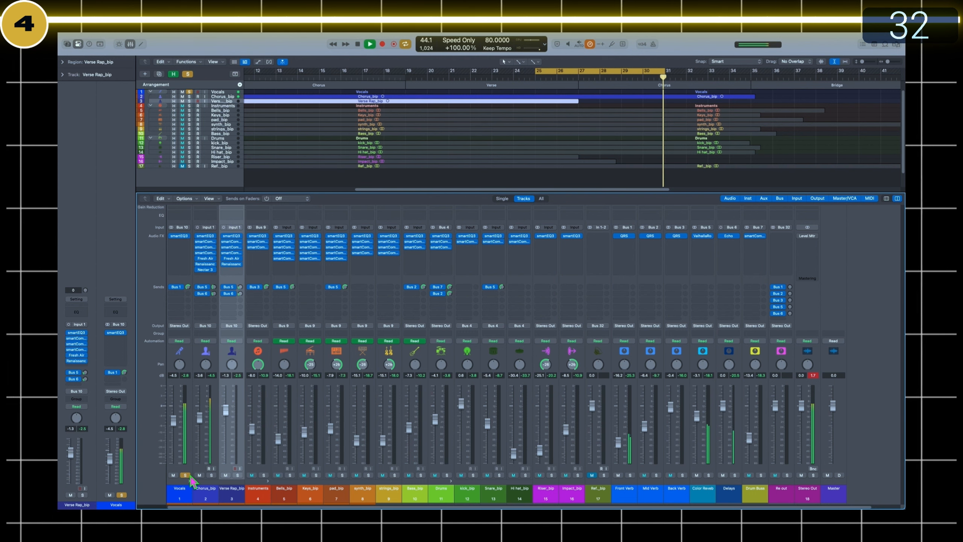
Unsolo the Vocals stack and toggle the mute of the Front Verb through Delays channels together to compare the mix with and without effects.
left_click(184, 475)
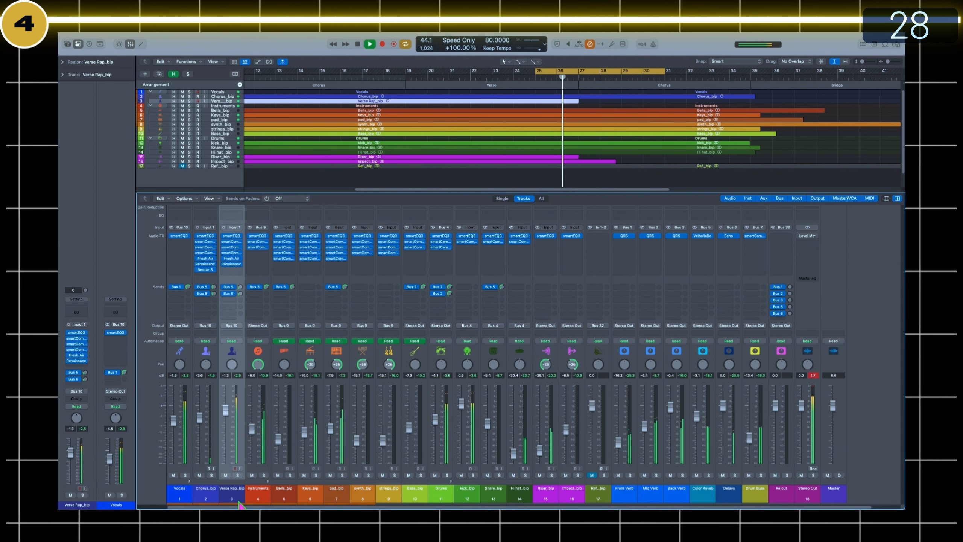
key("space")
left_click_drag(624, 489, 723, 493)
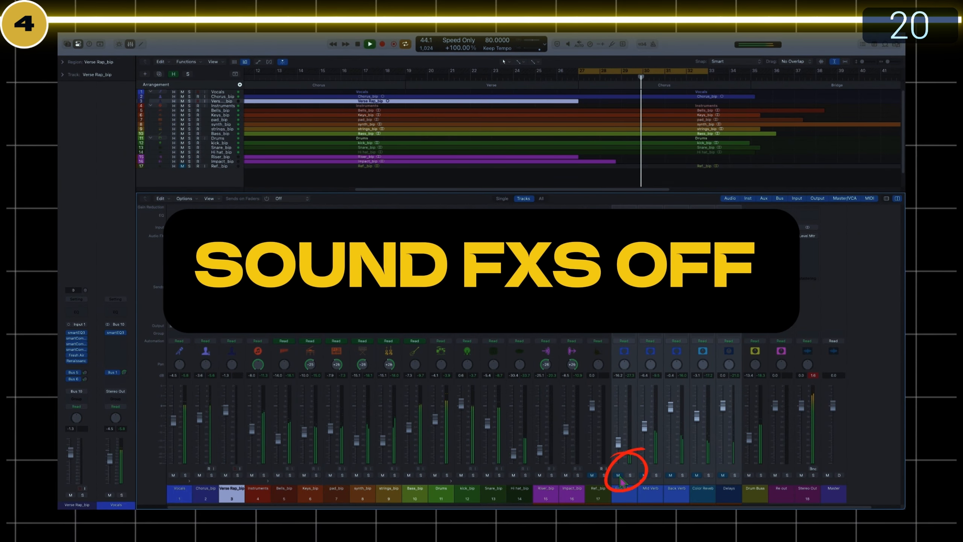
left_click(618, 475)
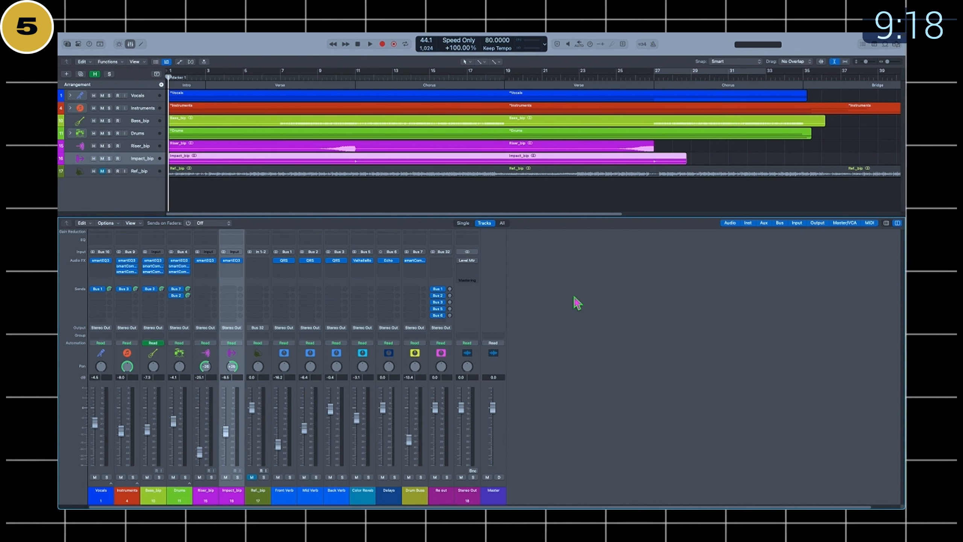
Create tracks for the Front Verb, Mid Verb, Back Verb, Color Reverb and Delays channels and close the mixer.
left_click(293, 503)
left_click_drag(293, 502, 390, 503)
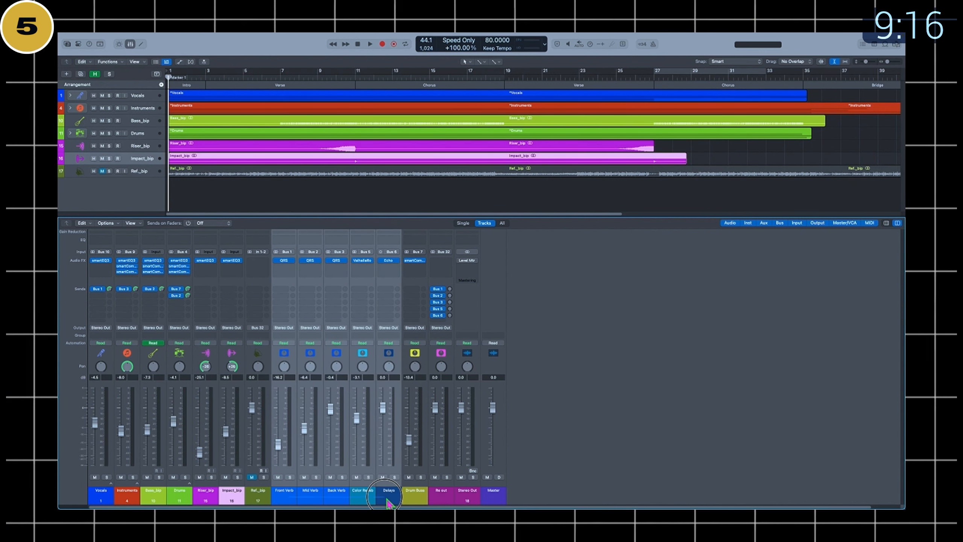
right_click(388, 500)
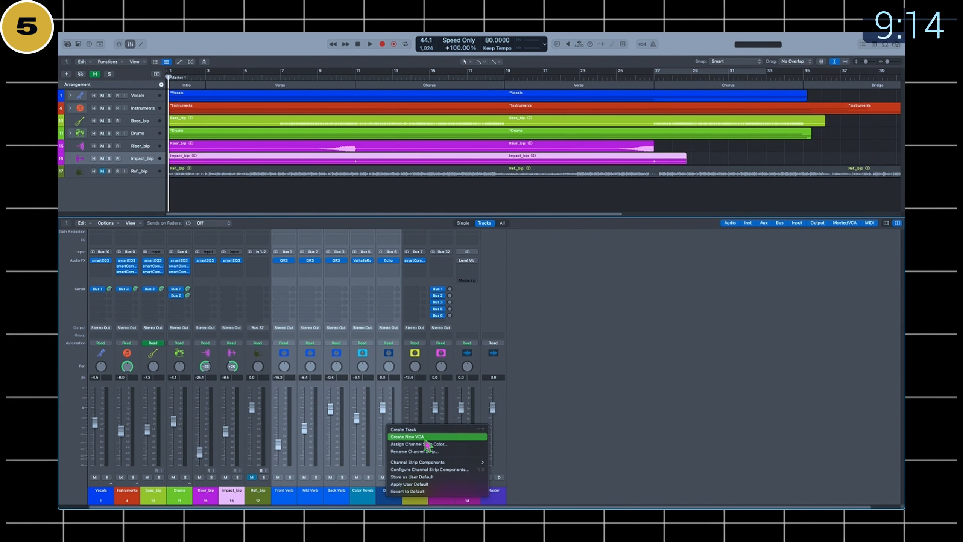
left_click(417, 429)
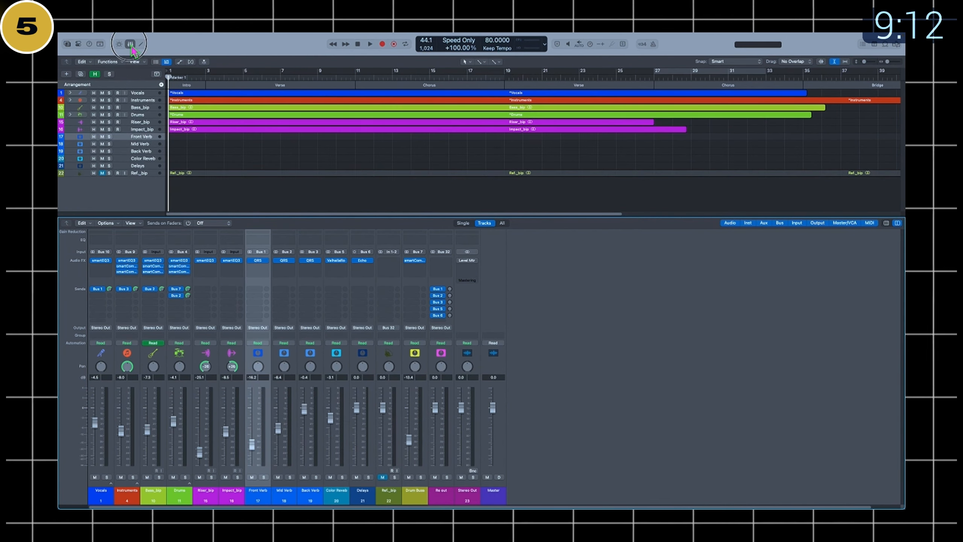
key("x")
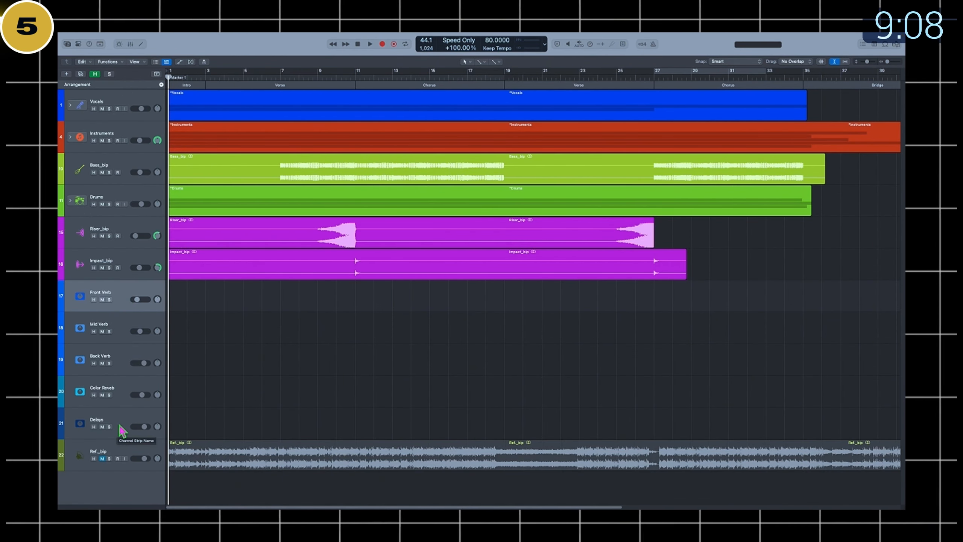
Group the Front Verb through Delays tracks into a summing track stack named FX.
left_click(123, 431, "shift")
right_click(129, 290)
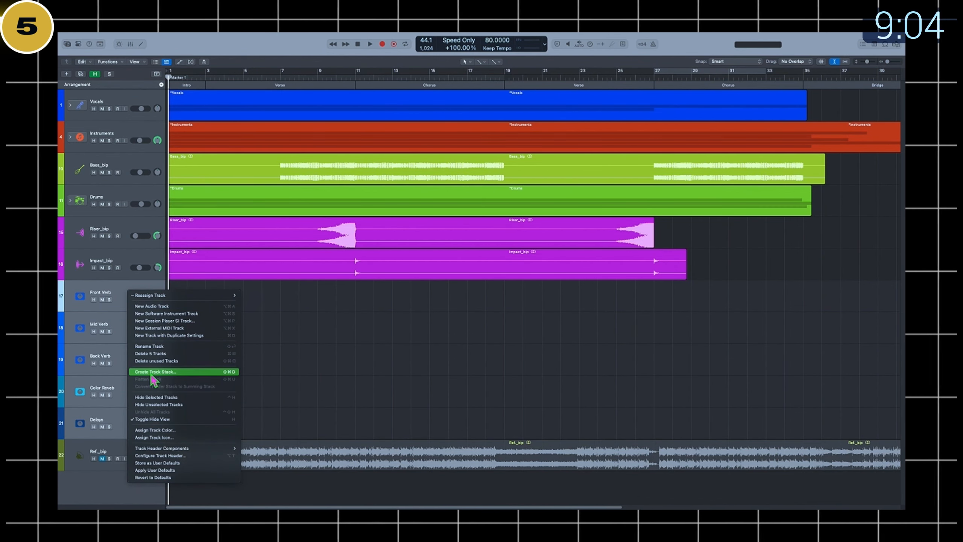
left_click(152, 372)
double_click(97, 276)
type("F")
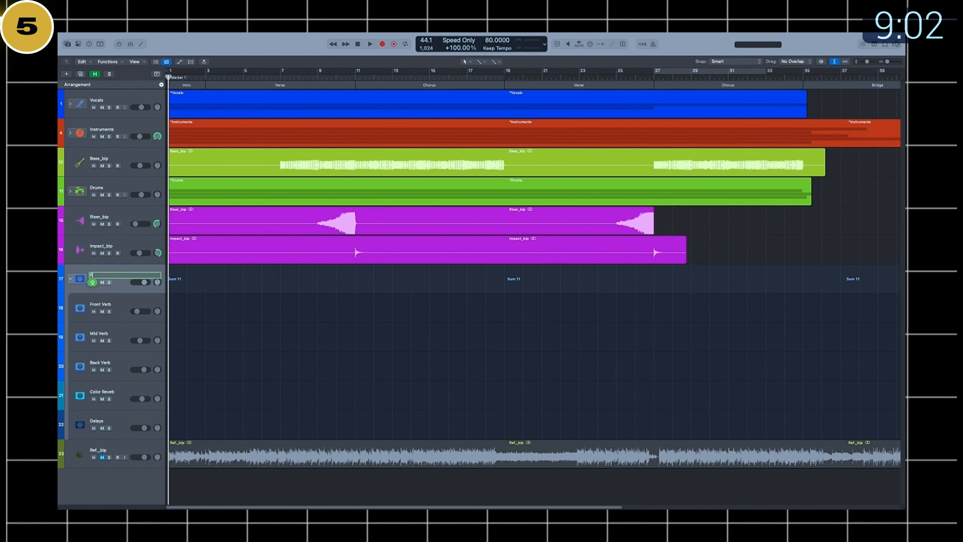
type("X")
key("Return")
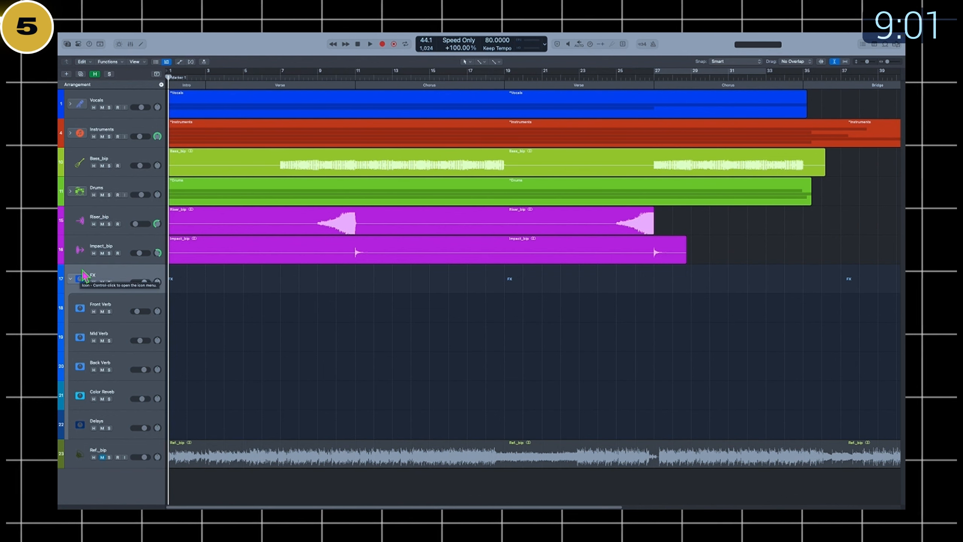
Insert a Channel EQ on the effects stack and set its low cut to 98 Hz with an 18 dB/Oct slope.
left_click(78, 43)
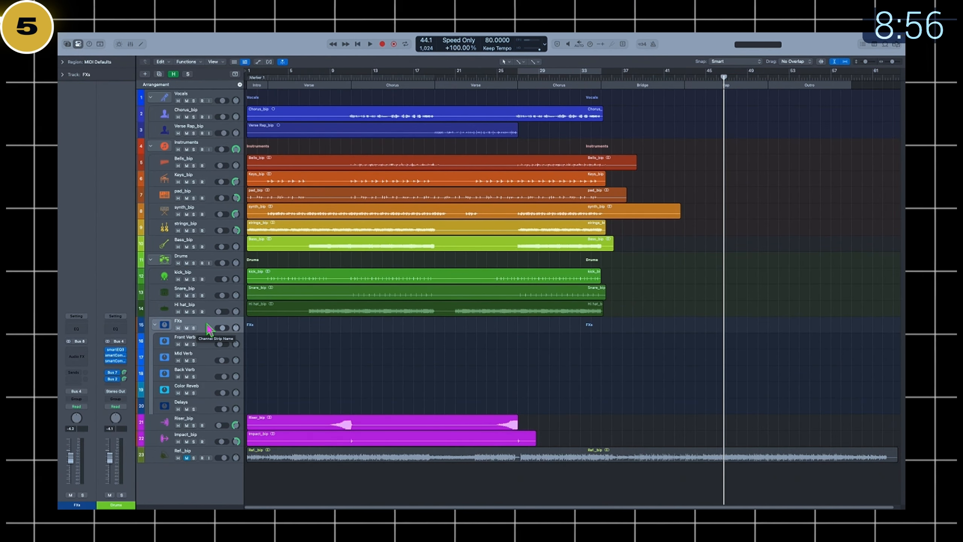
double_click(79, 330)
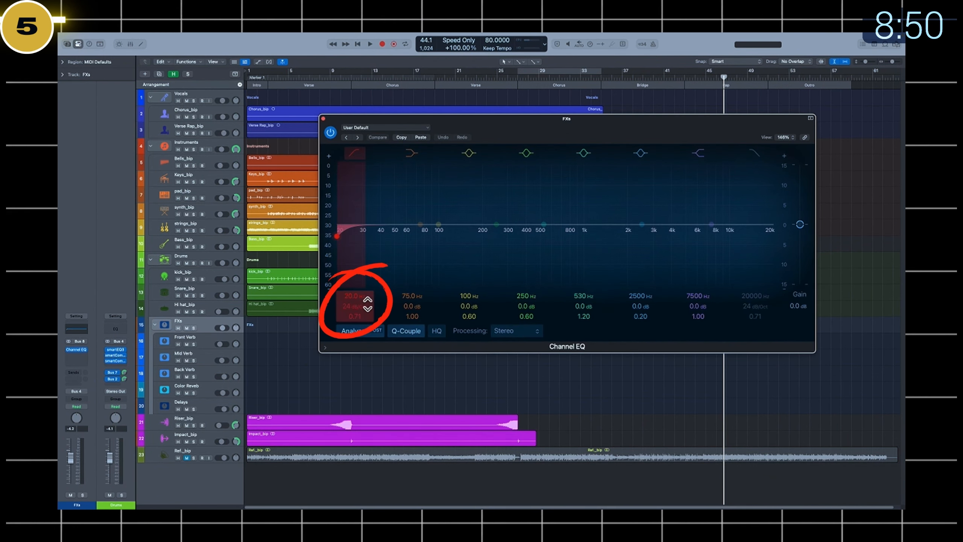
left_click_drag(367, 304, 367, 268)
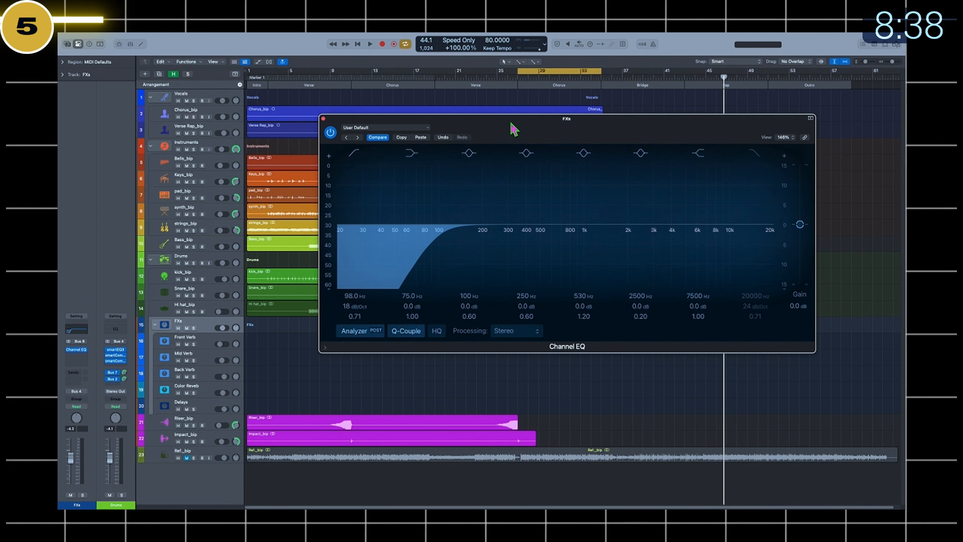
Play the chorus and raise the low-cut frequency of the effects stack's Channel EQ to 132 Hz.
key("space")
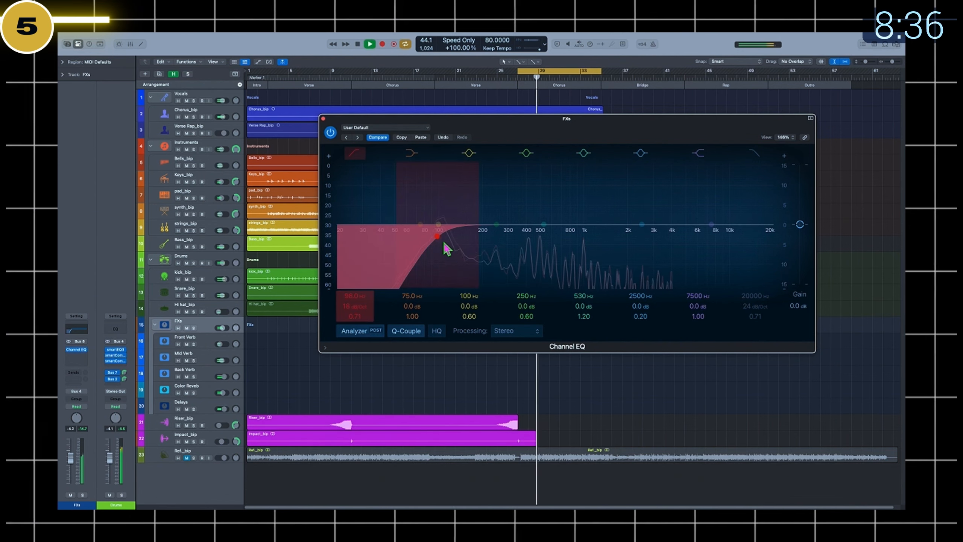
left_click(354, 166)
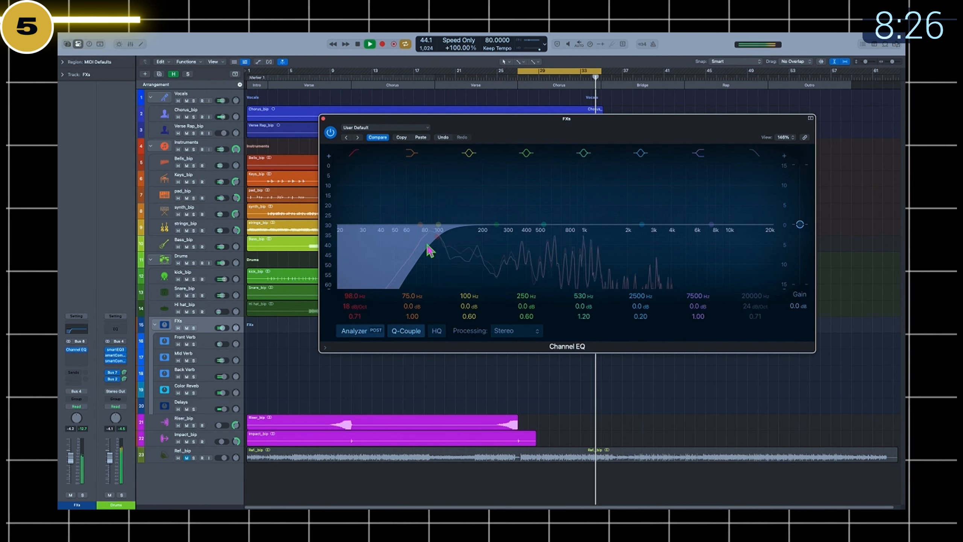
left_click_drag(363, 299, 363, 286)
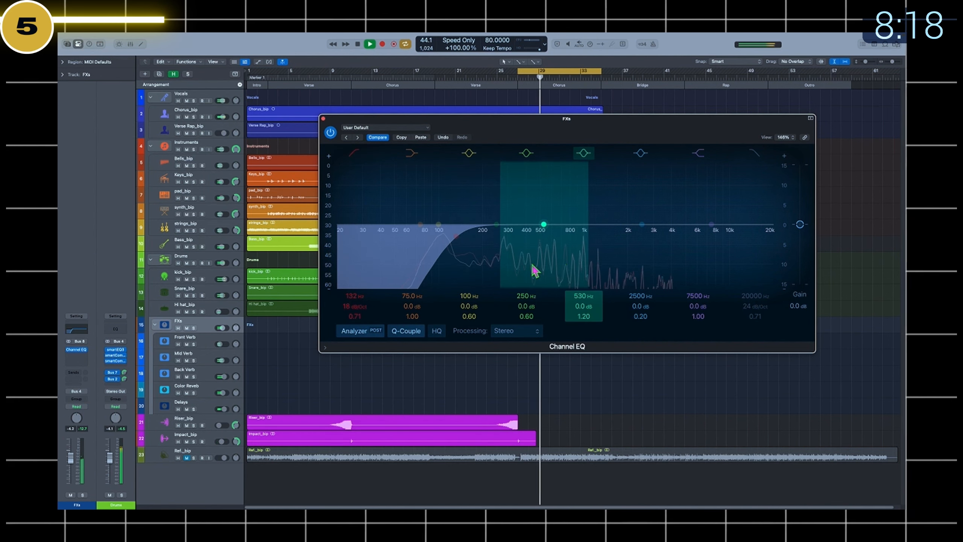
Stop playing the chorus, open the control bar's customization settings, and show the mixer to play the full mix.
key("space")
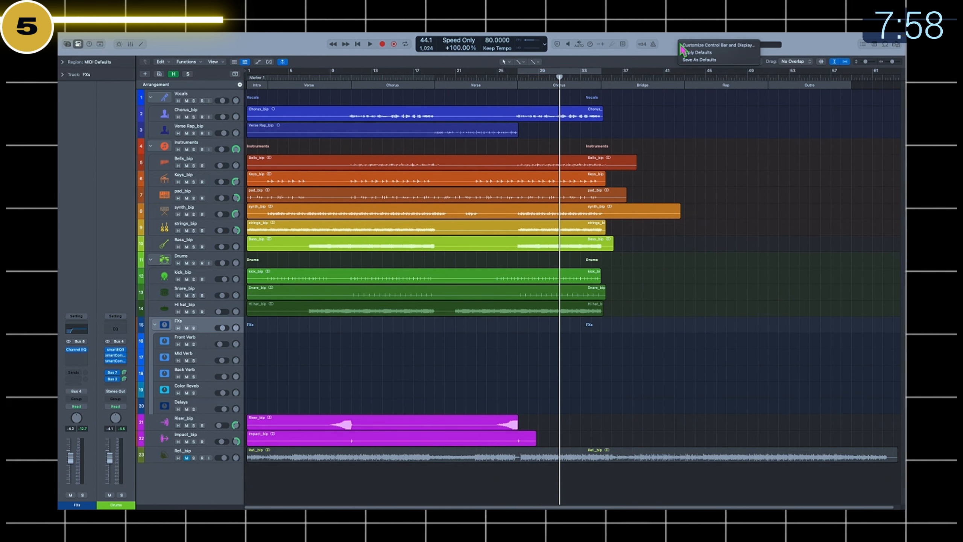
left_click(682, 46)
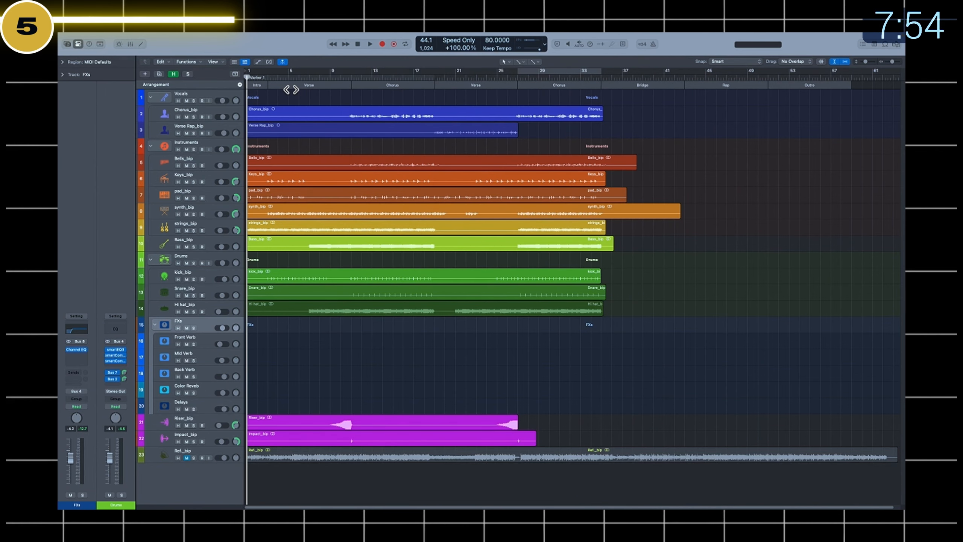
key("x")
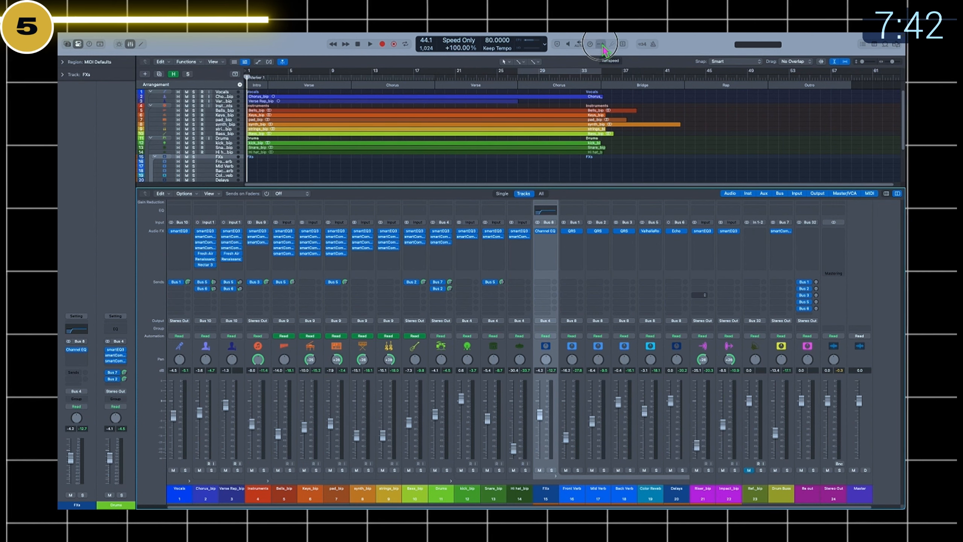
key("space")
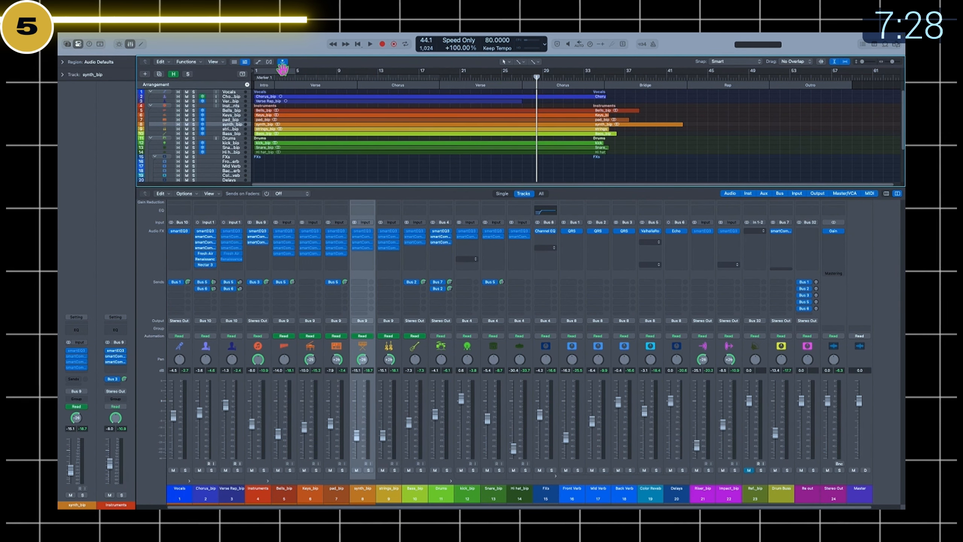
Turn on the cycle range over the whole song and bounce it as an uncompressed 24-bit, 44.1 kHz WAVE file named Project Name - Master.
key("c")
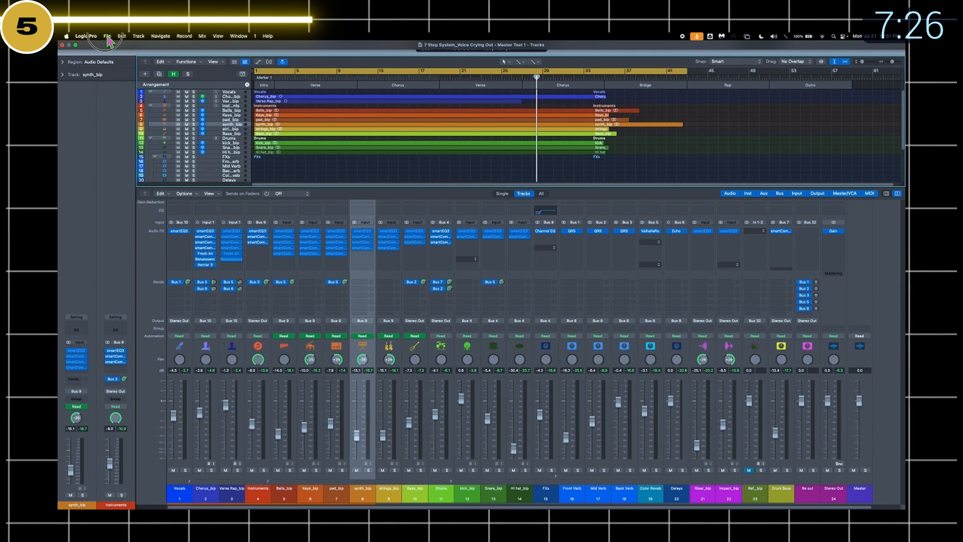
left_click(108, 38)
mouse_move(146, 210)
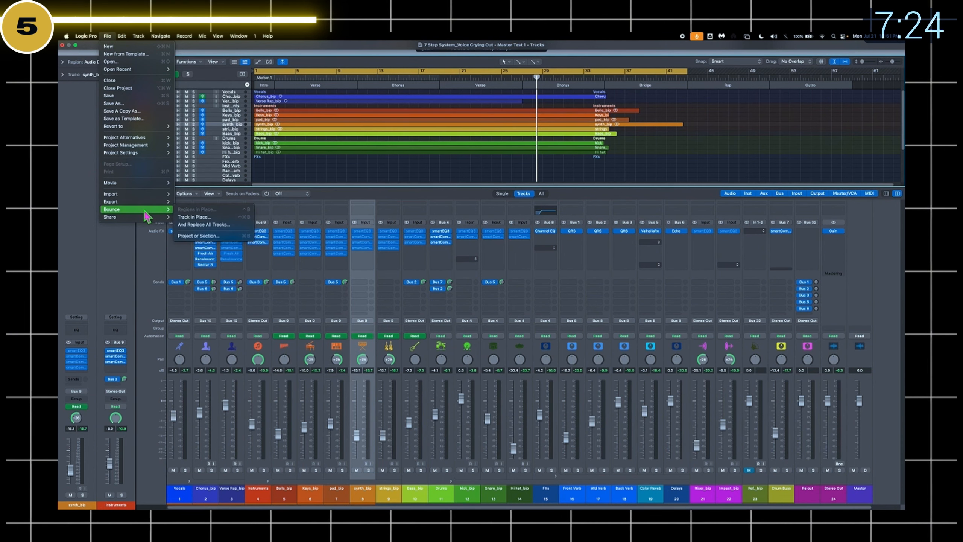
left_click(213, 236)
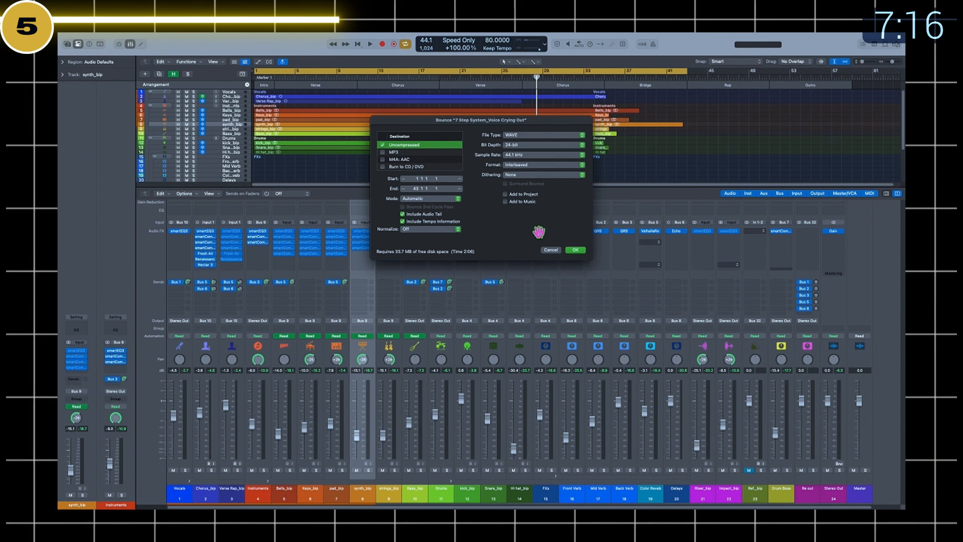
left_click(576, 250)
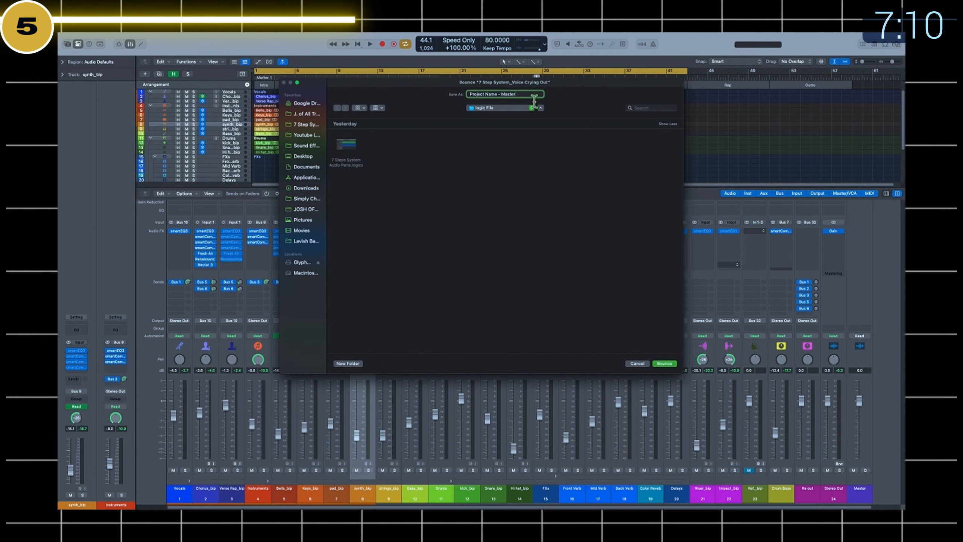
left_click(665, 364)
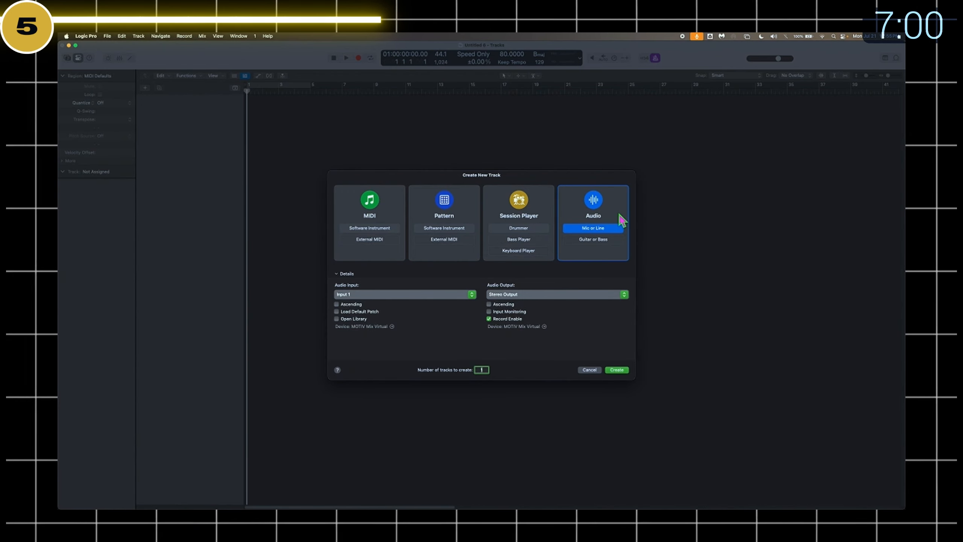
Create one audio track in a new project and add the Project Name - Master file to the timeline without importing its markers.
left_click(617, 369)
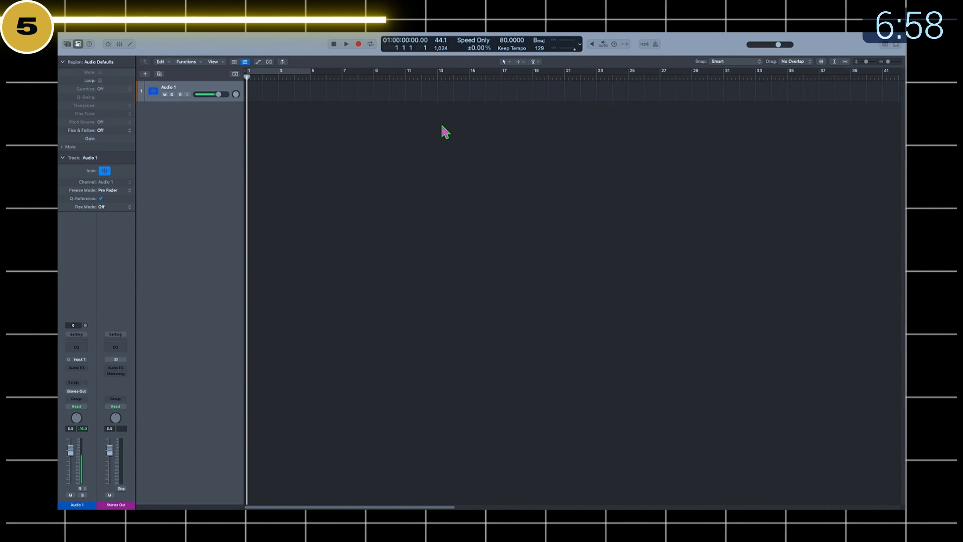
left_click_drag(445, 132, 267, 155)
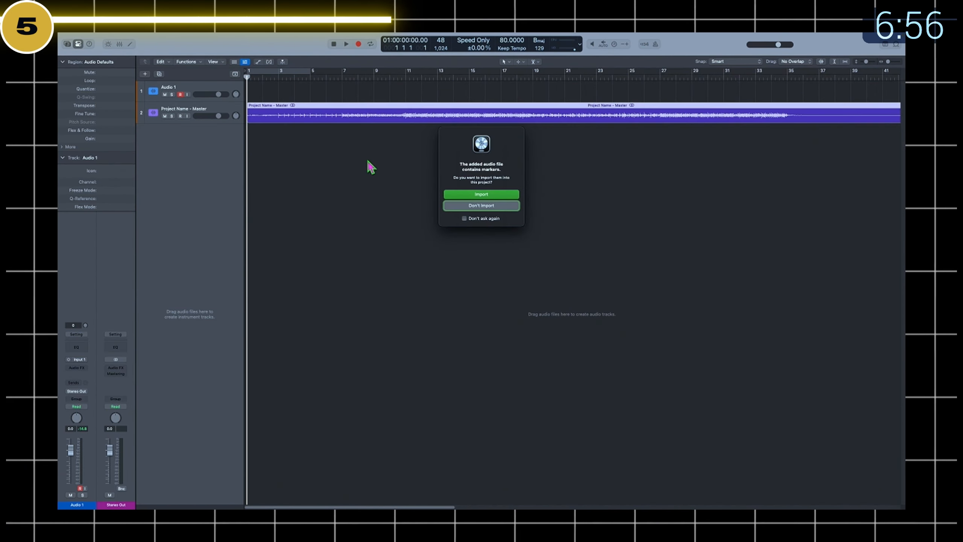
left_click(483, 208)
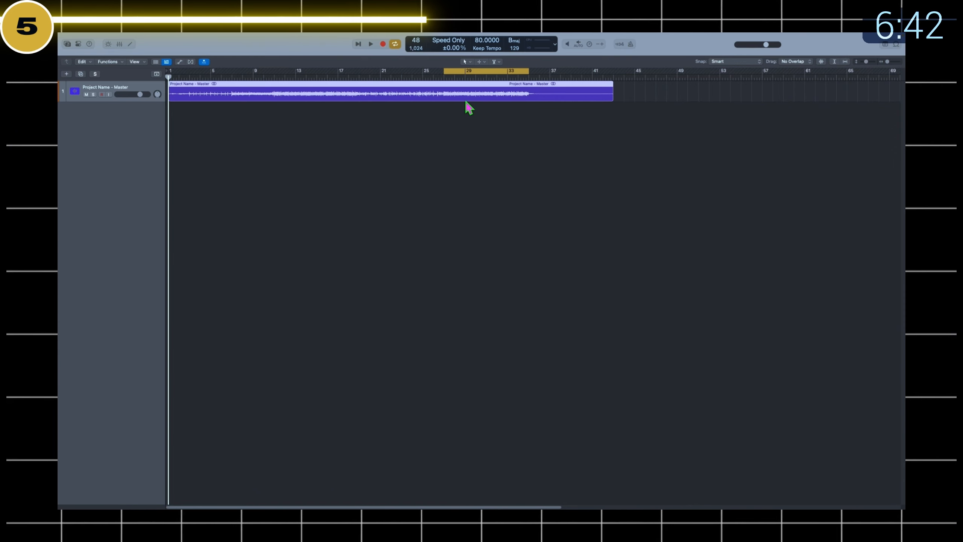
Show the mixer, insert a Channel EQ on the master song track and a stereo Tonal Balance Control 2 on Stereo Out.
key("x")
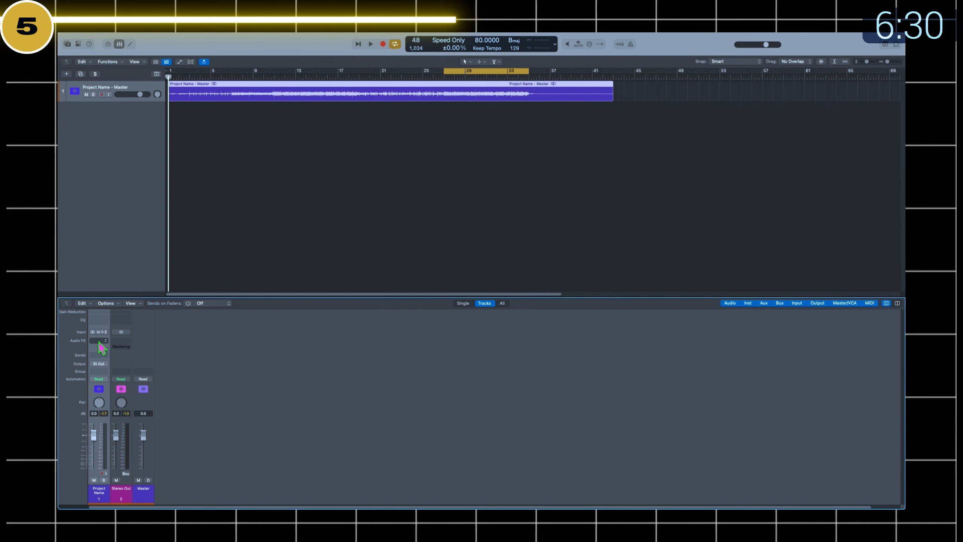
left_click(101, 321)
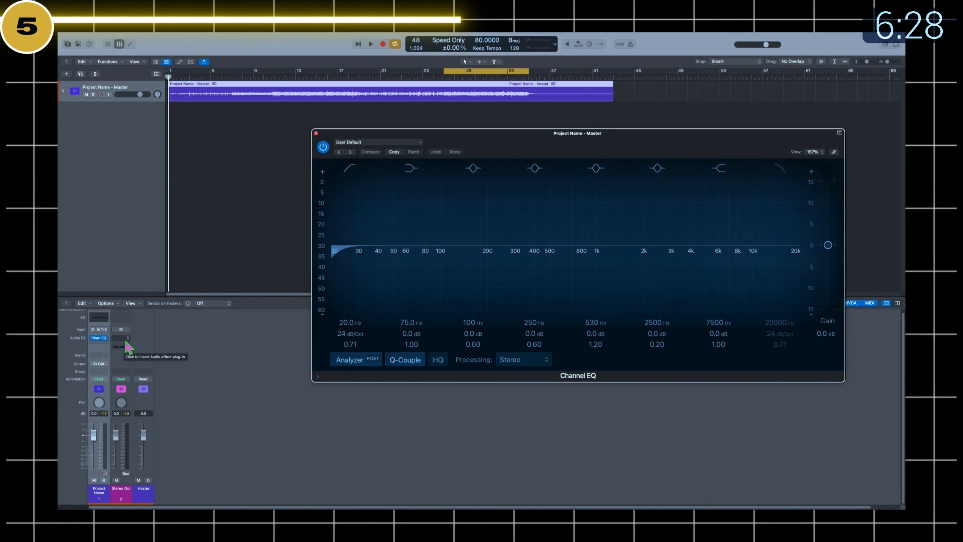
left_click(99, 344)
mouse_move(151, 504)
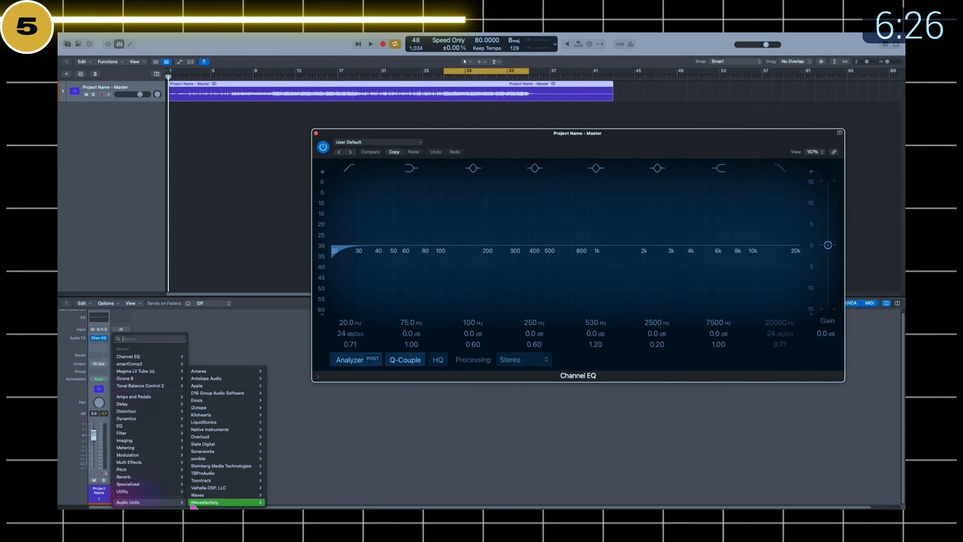
mouse_move(212, 407)
mouse_move(294, 481)
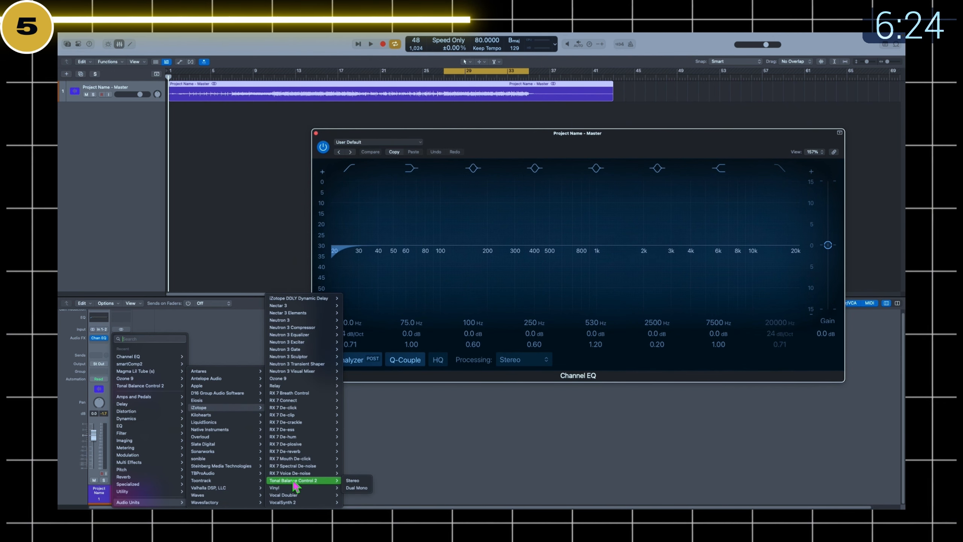
left_click(352, 480)
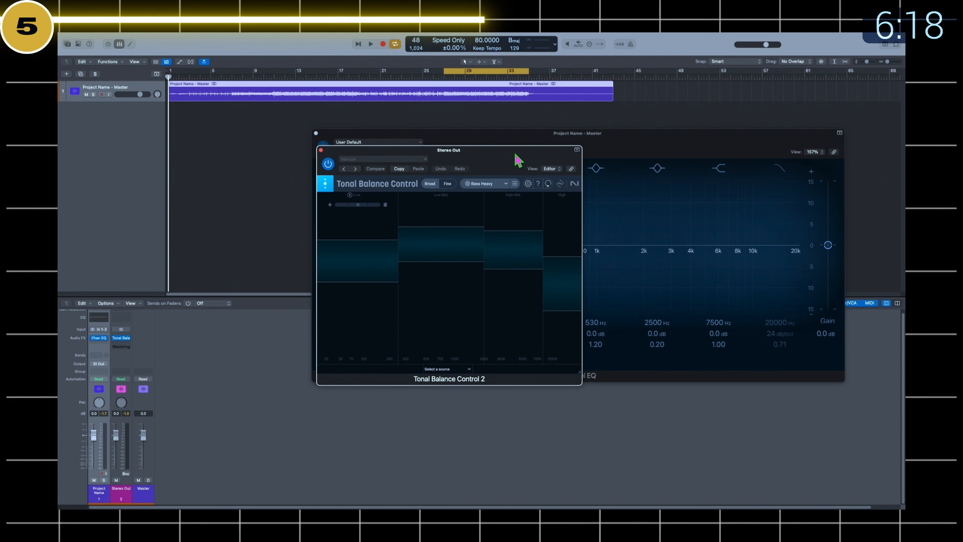
Set the Tonal Balance Control target curve to Pop and enlarge the plug-in window.
left_click(504, 184)
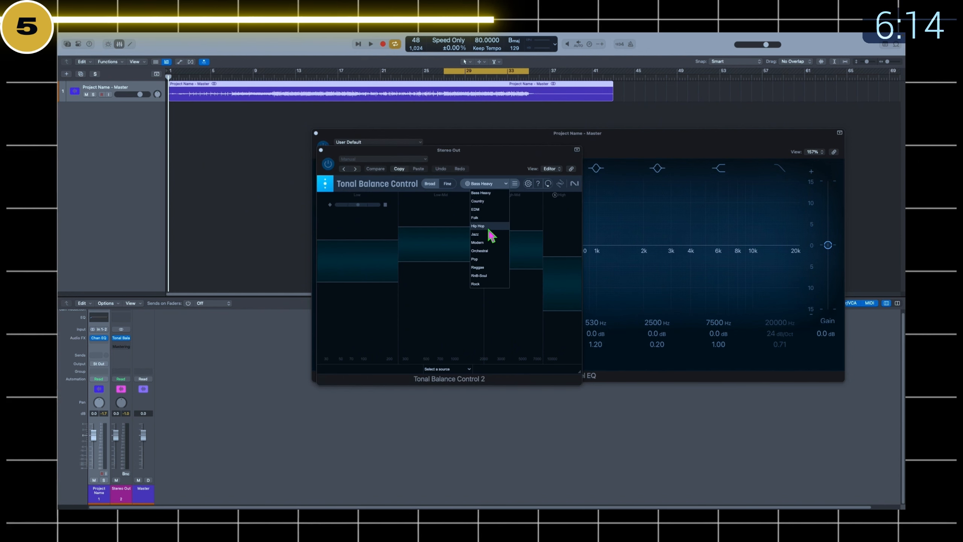
left_click(492, 260)
left_click(492, 185)
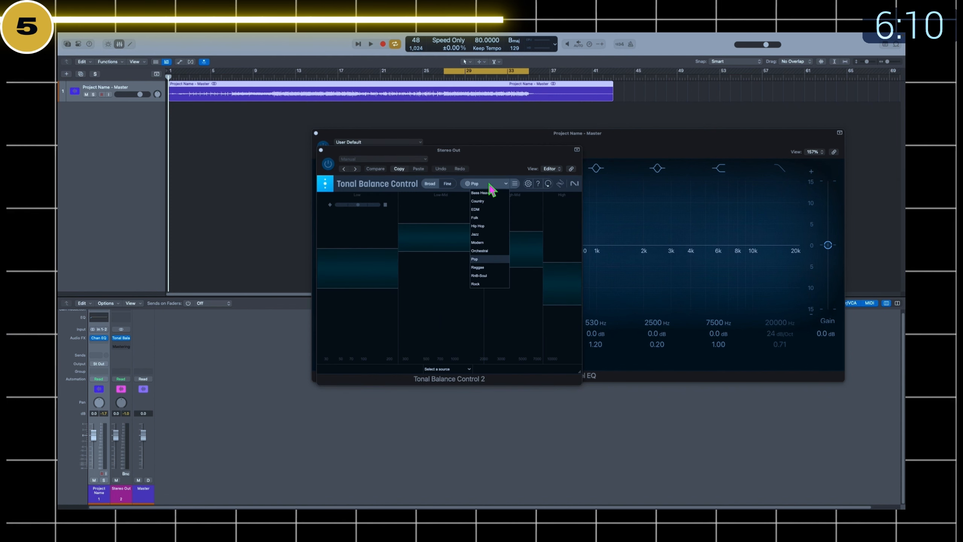
left_click(499, 165)
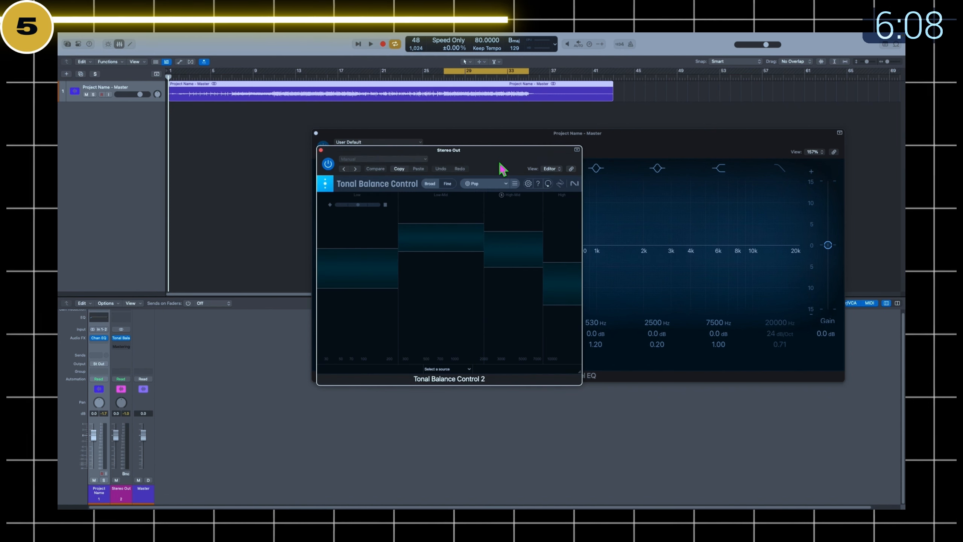
left_click_drag(583, 376, 849, 404)
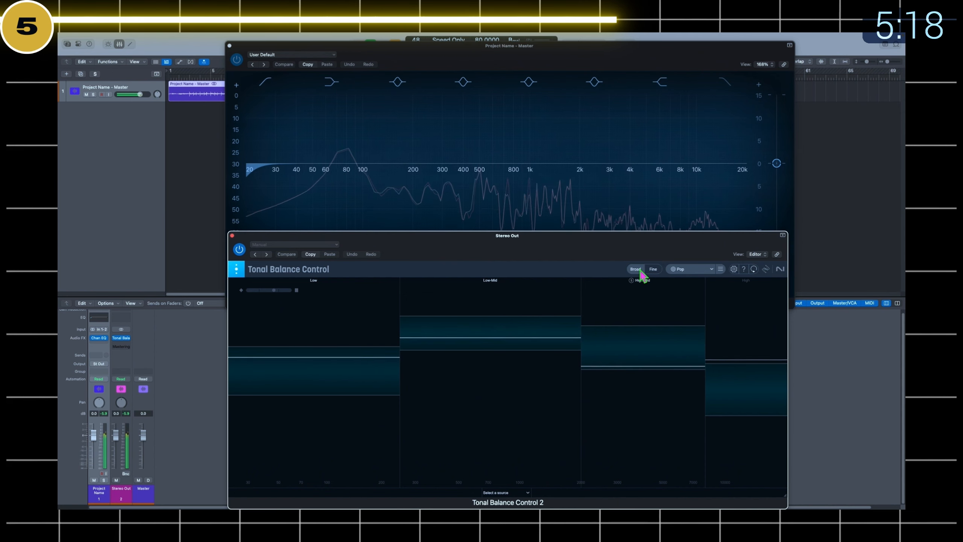
Show the fine tonal balance curve and set Channel EQ bands to 15100 Hz at -3.6 dB, 9850 Hz at -4.9 dB and 5150 Hz at +5.7 dB.
left_click(655, 269)
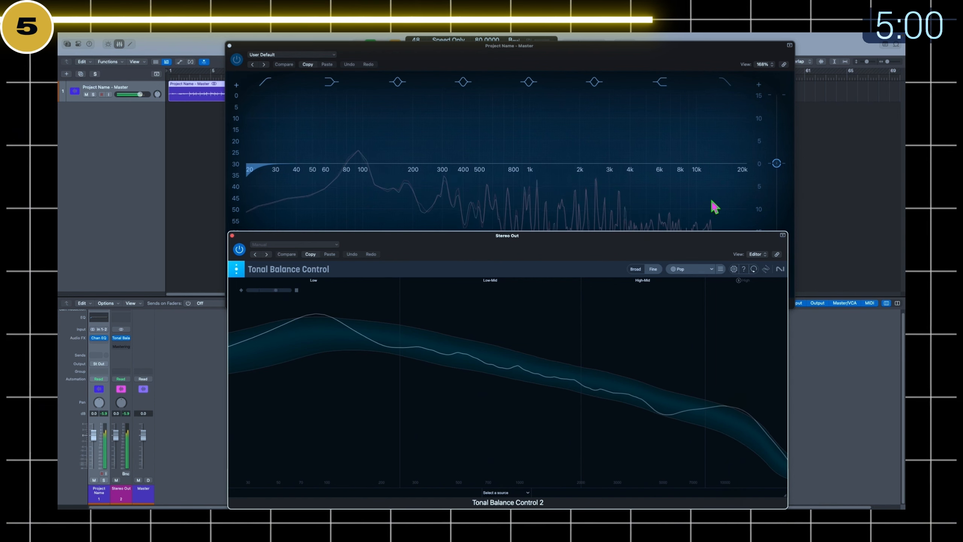
left_click(739, 57)
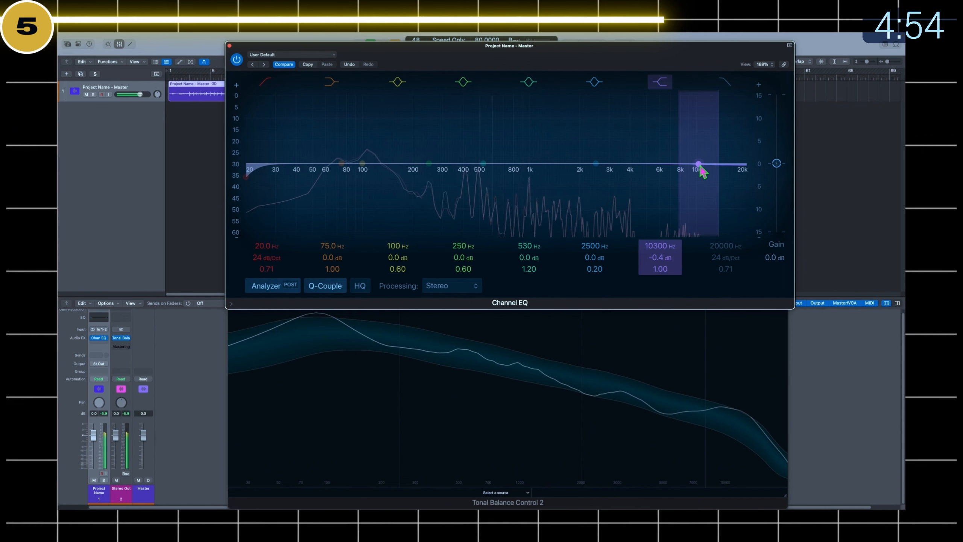
left_click_drag(701, 168, 714, 183)
left_click_drag(595, 164, 696, 186)
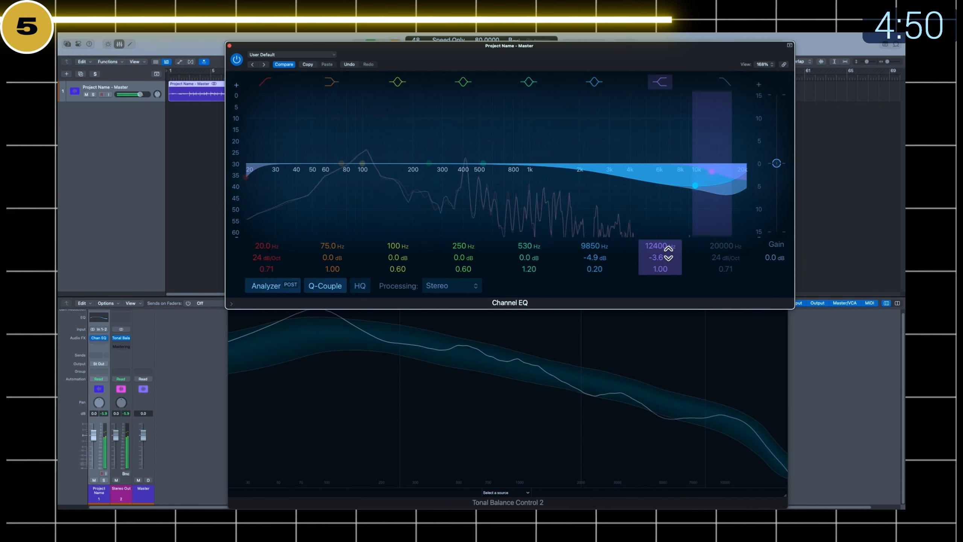
left_click_drag(667, 250, 666, 239)
left_click_drag(483, 164, 636, 168)
left_click_drag(647, 146, 647, 137)
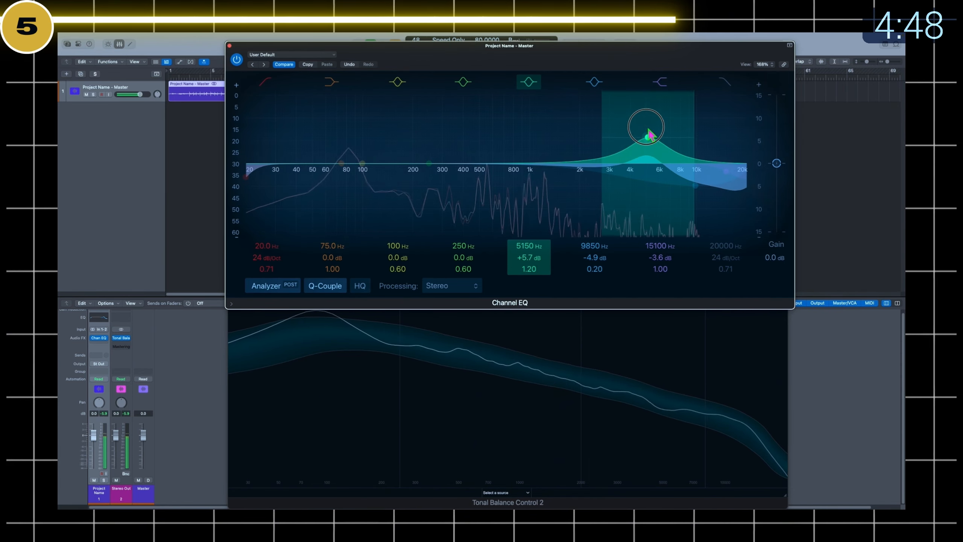
Set Channel EQ bands to 1780 Hz at +3.2 dB, 500 Hz at -3.2 dB and 108 Hz at -4.4 dB, and turn off the low cut.
left_click_drag(428, 166, 571, 153)
left_click_drag(363, 163, 369, 184)
left_click(265, 81)
left_click_drag(332, 268, 332, 273)
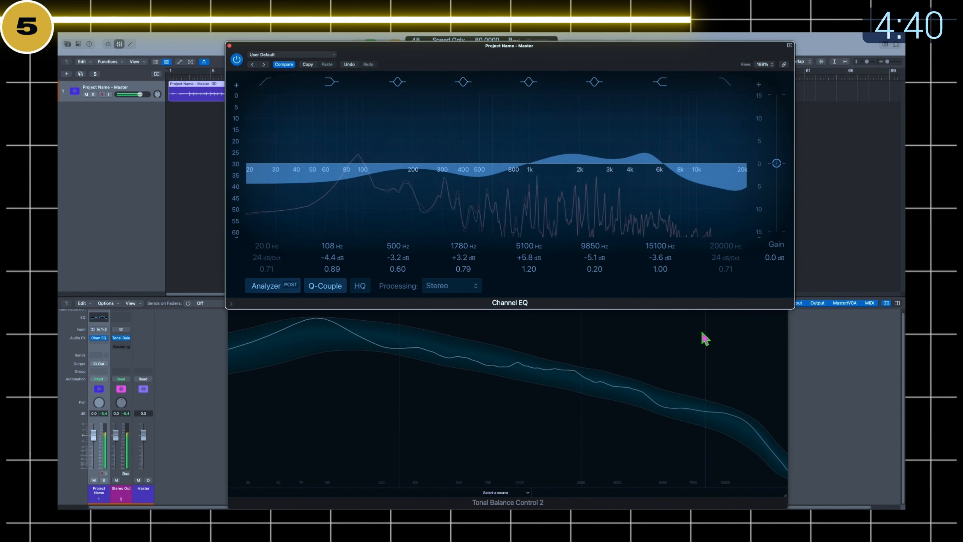
Switch Tonal Balance Control to the broad view and set its target curve to Bass Heavy.
left_click(702, 333)
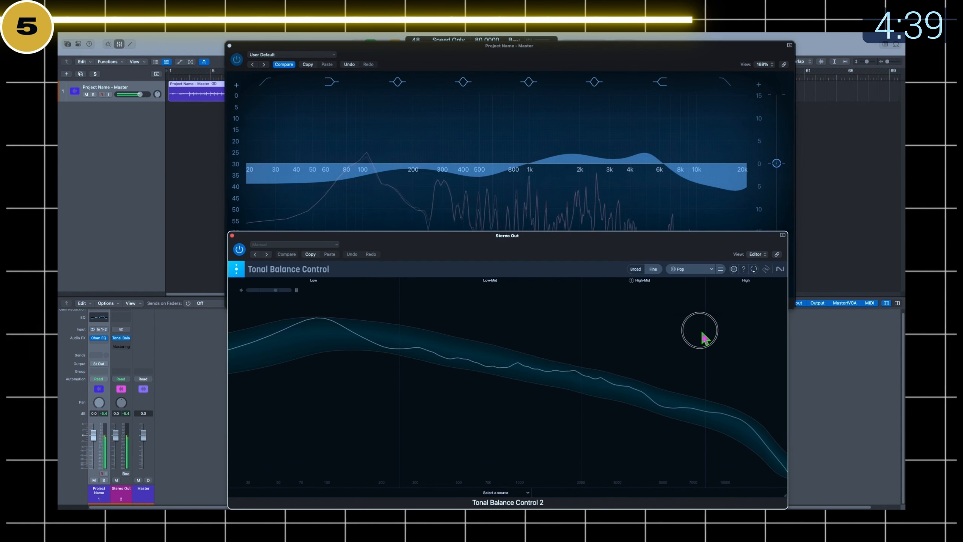
left_click(635, 270)
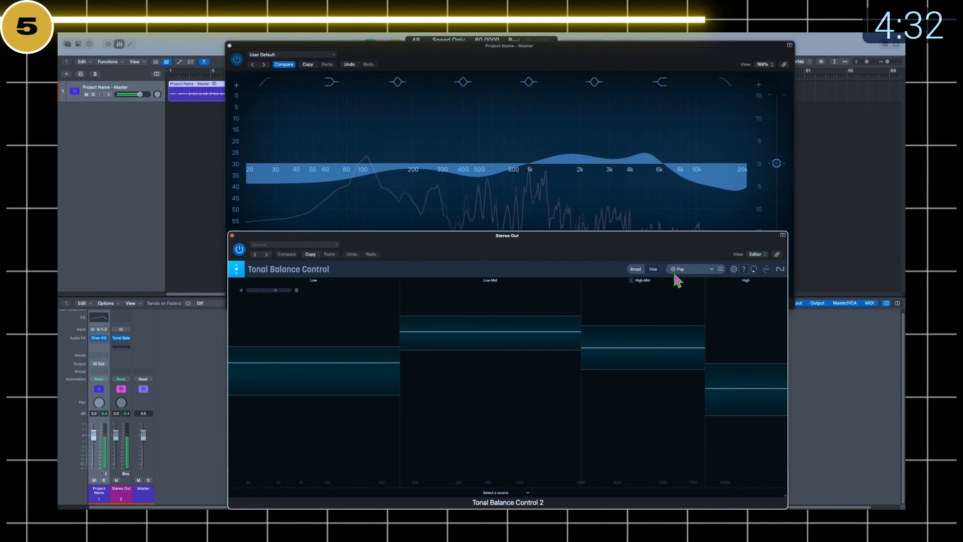
left_click(690, 269)
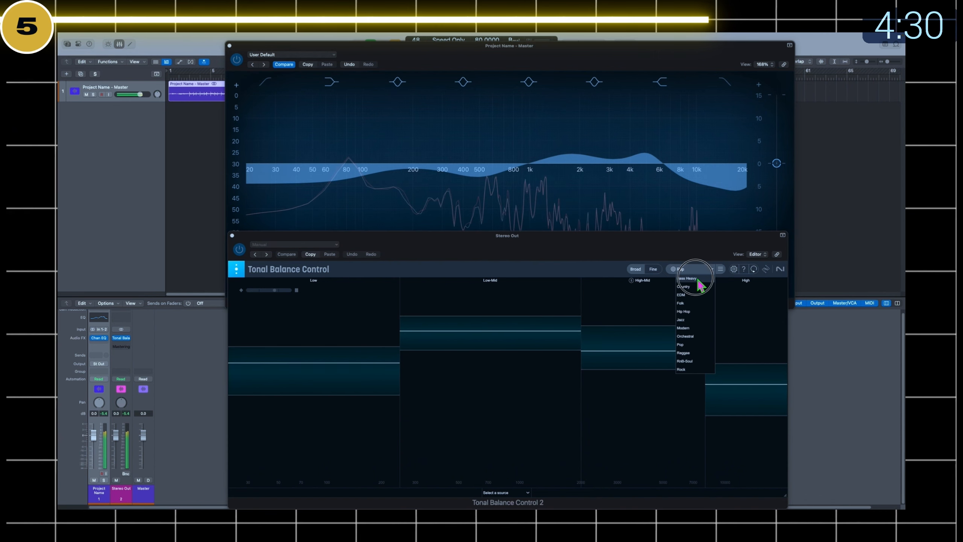
left_click(693, 278)
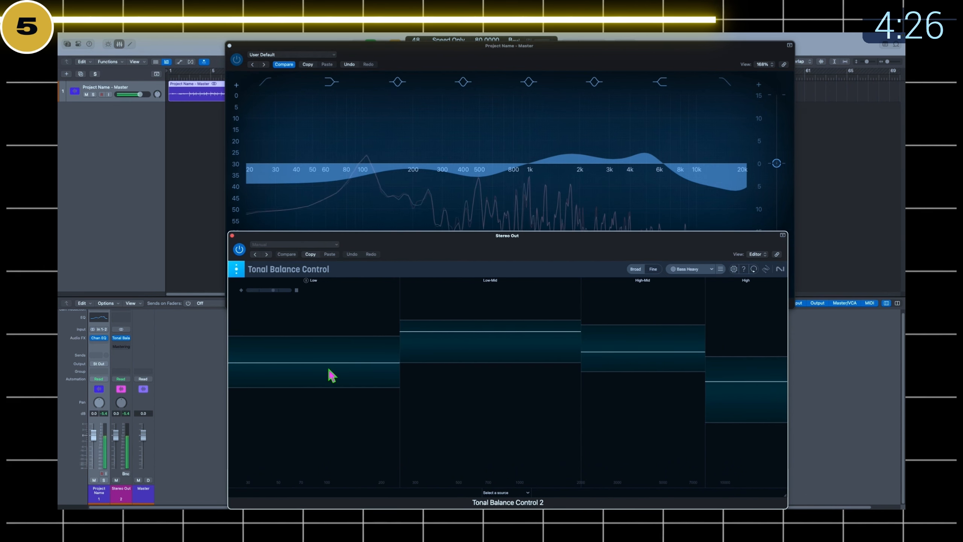
Set the Channel EQ's low shelf to 70 Hz at -5.7 dB using the fine curve, check the broad view and toggle the EQ's bypass.
left_click(655, 272)
left_click(344, 179)
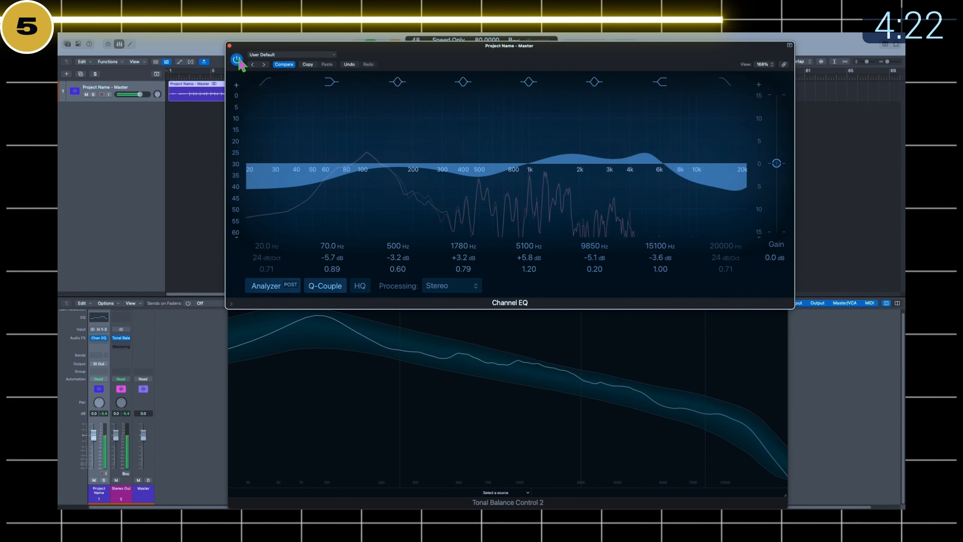
left_click(668, 350)
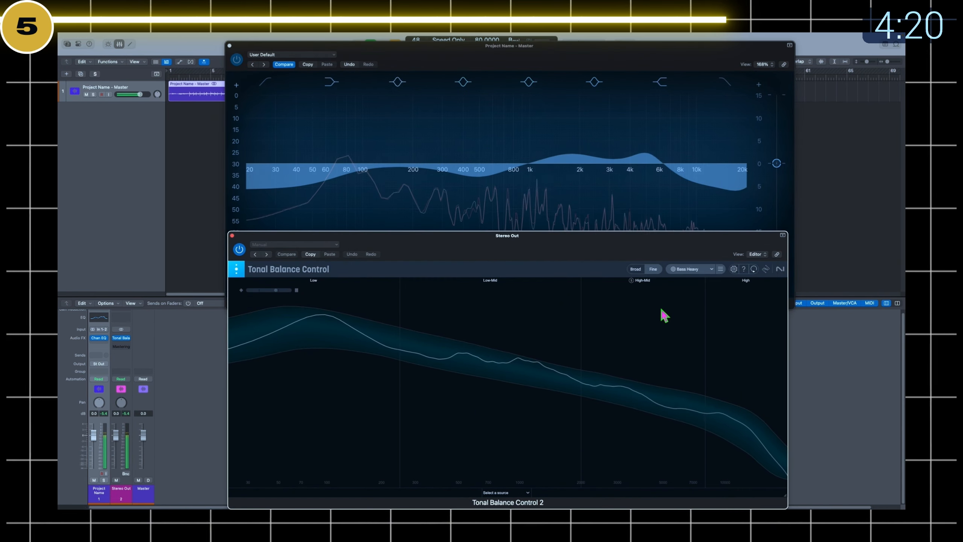
left_click(636, 270)
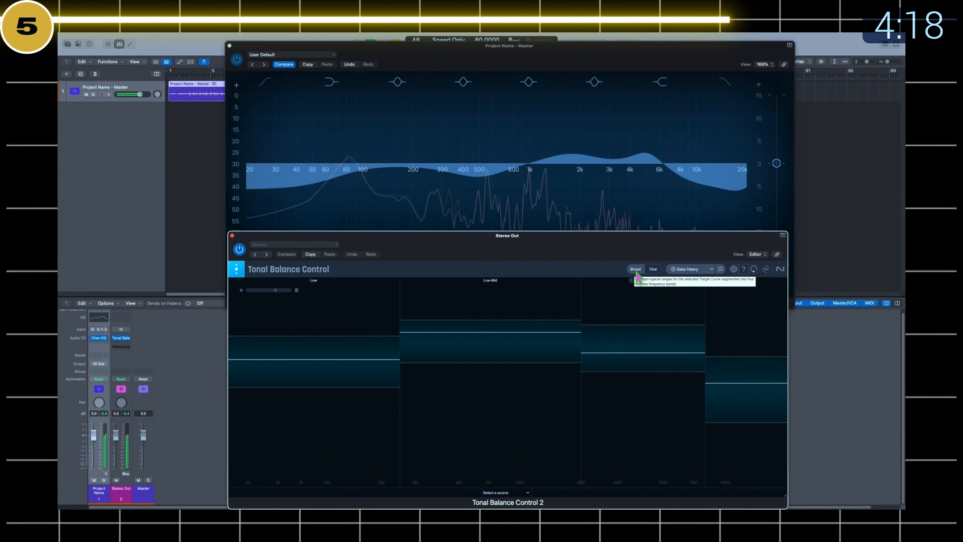
left_click(237, 61)
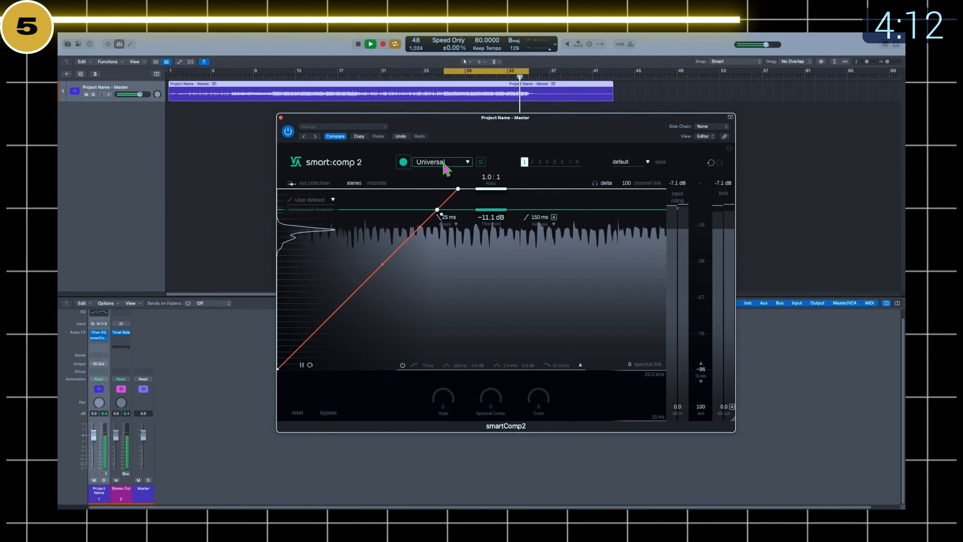
Apply smart:comp 2's Mix | Pop profile to the Project Name track, set Style to 46 and Color to -75, and close the plug-in.
left_click(446, 167)
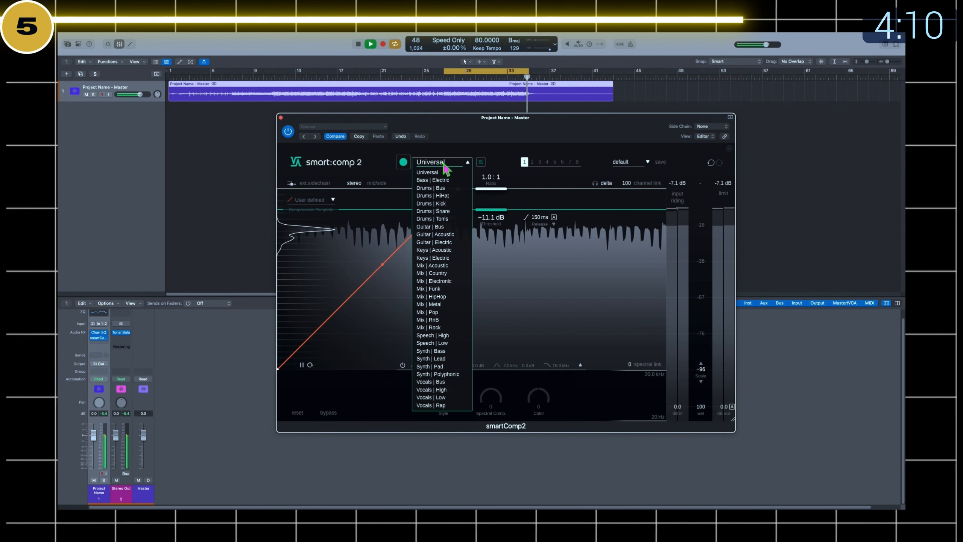
left_click(434, 314)
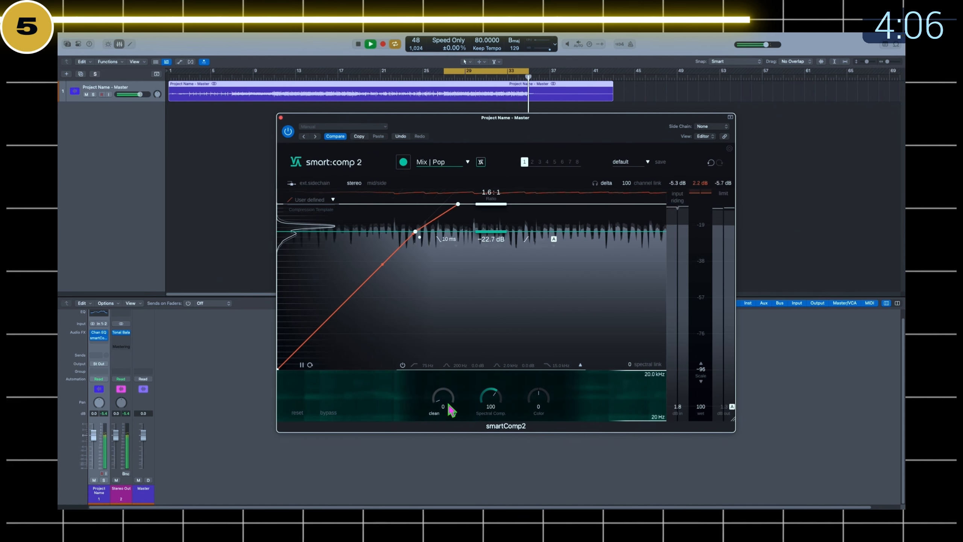
left_click_drag(451, 410, 444, 376)
left_click_drag(538, 398, 540, 434)
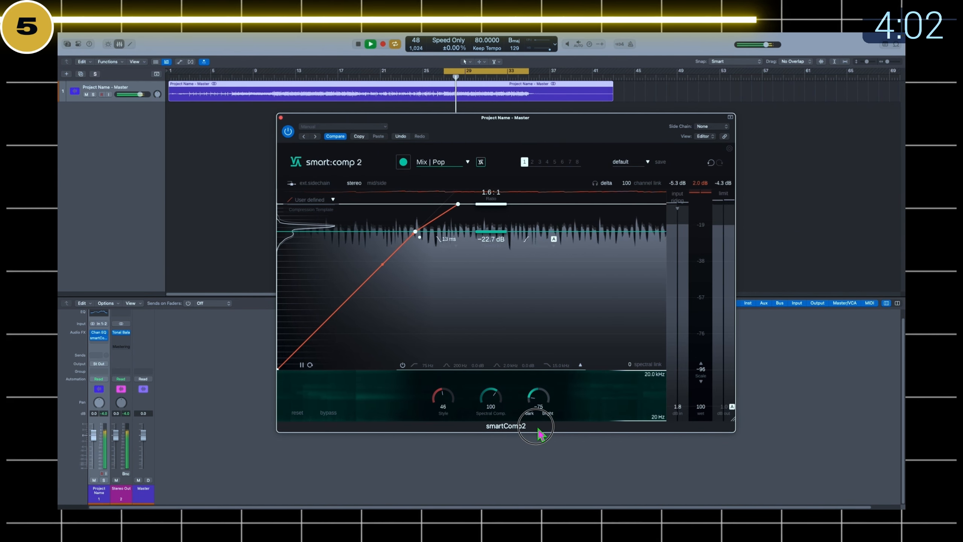
key("super+w")
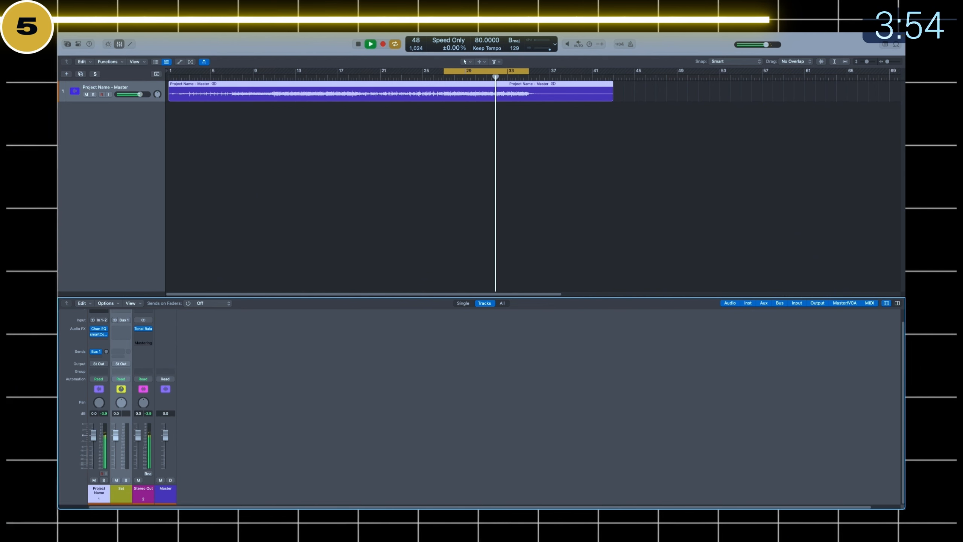
Add Magma Lil Tube to the Sat bus, with Drive at 10 and Sensitivity on Soft.
left_click(120, 329)
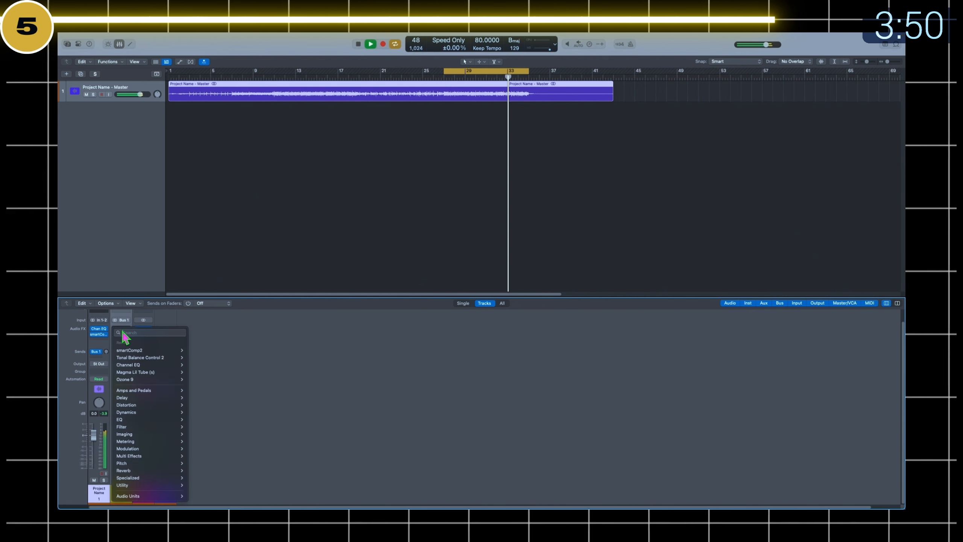
left_click(135, 371)
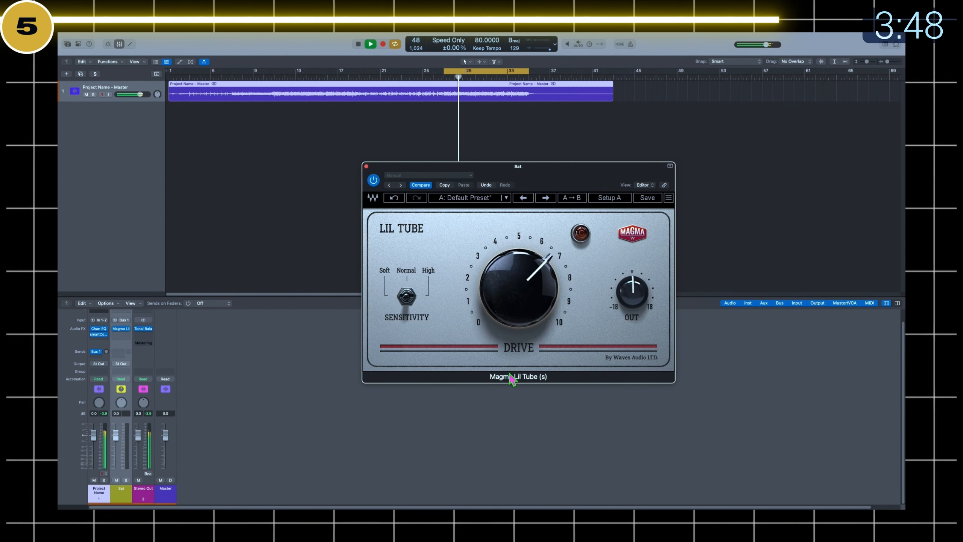
left_click_drag(507, 322, 508, 322)
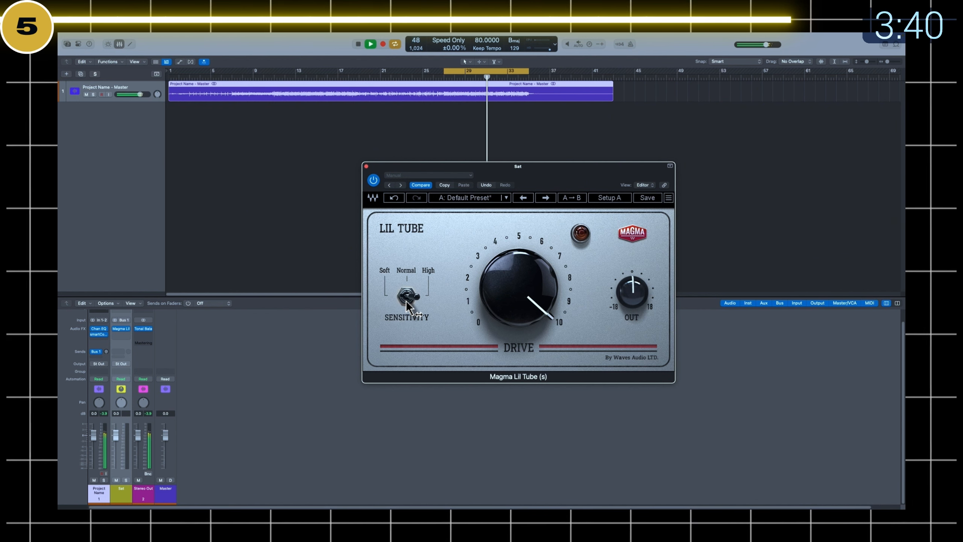
Add a stereo Channel EQ after Lil Tube on the Sat bus and raise its low cut frequency.
left_click(122, 336)
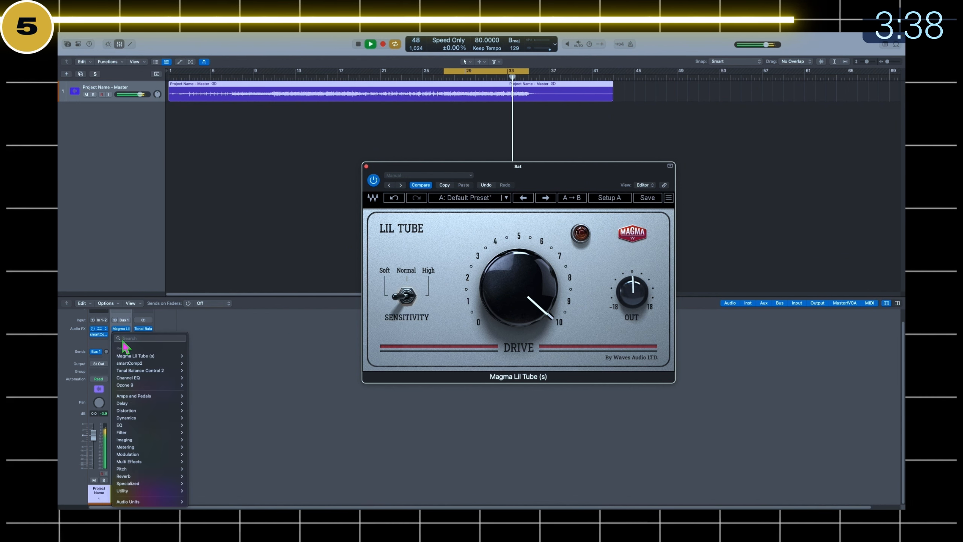
mouse_move(138, 371)
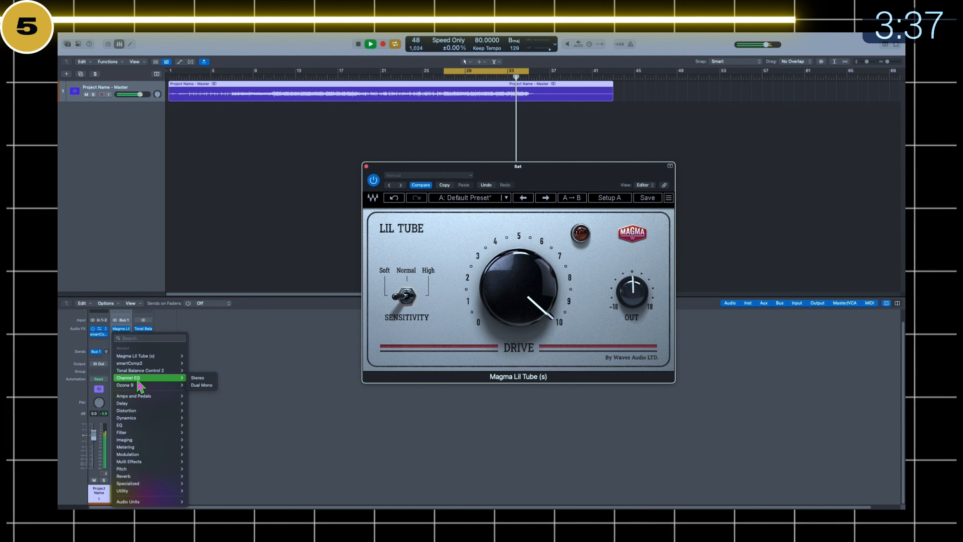
left_click(199, 377)
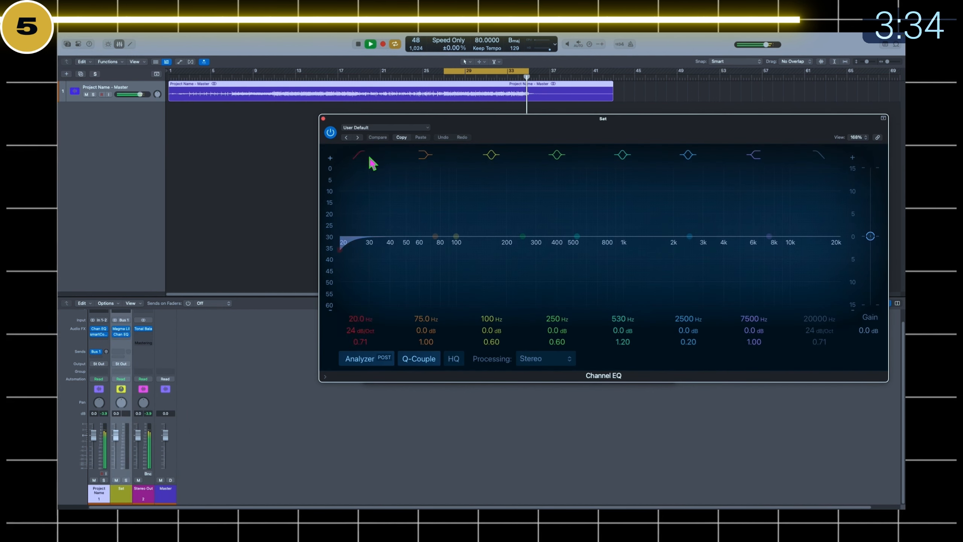
left_click(360, 155)
left_click(360, 156)
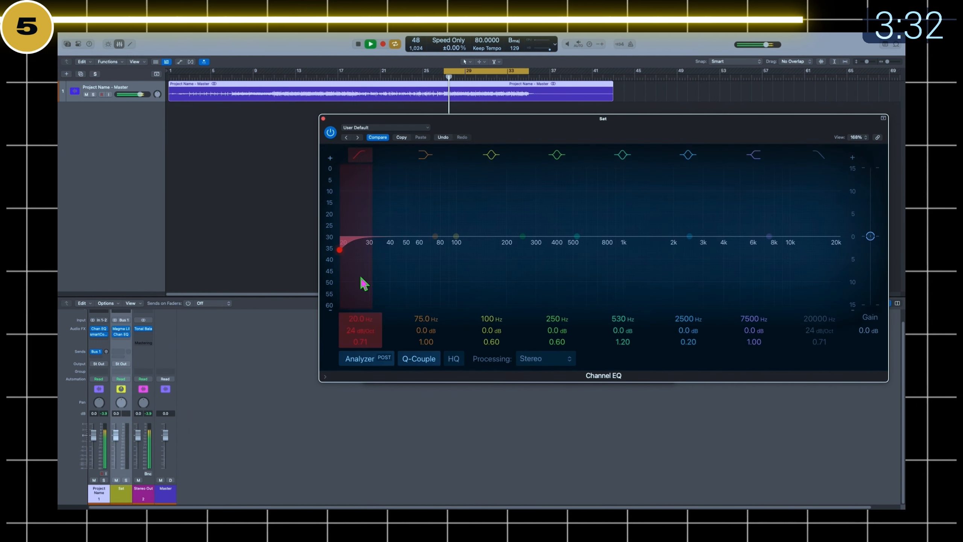
left_click_drag(362, 323, 362, 282)
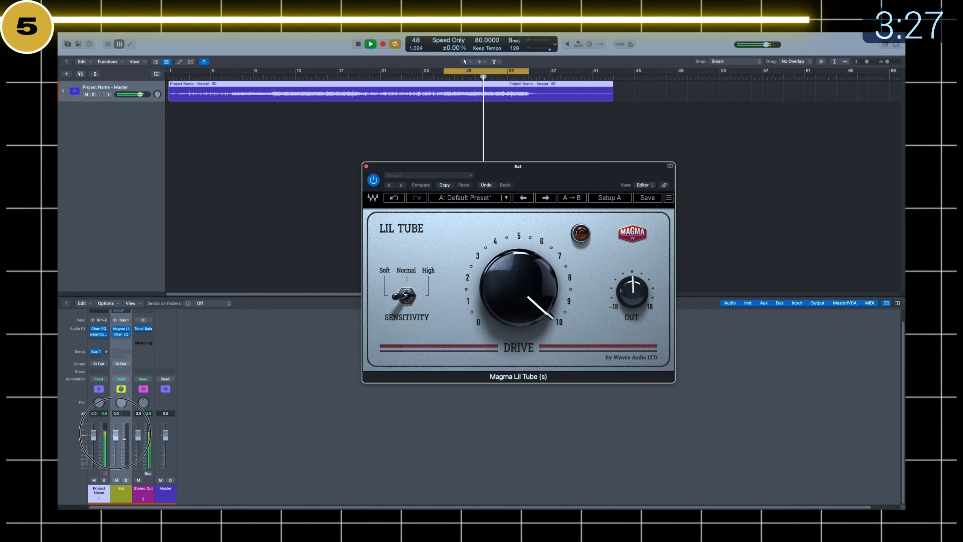
Pull the Sat bus fader fully down, then blend it back in at about -14.4 dB.
left_click_drag(115, 435, 119, 504)
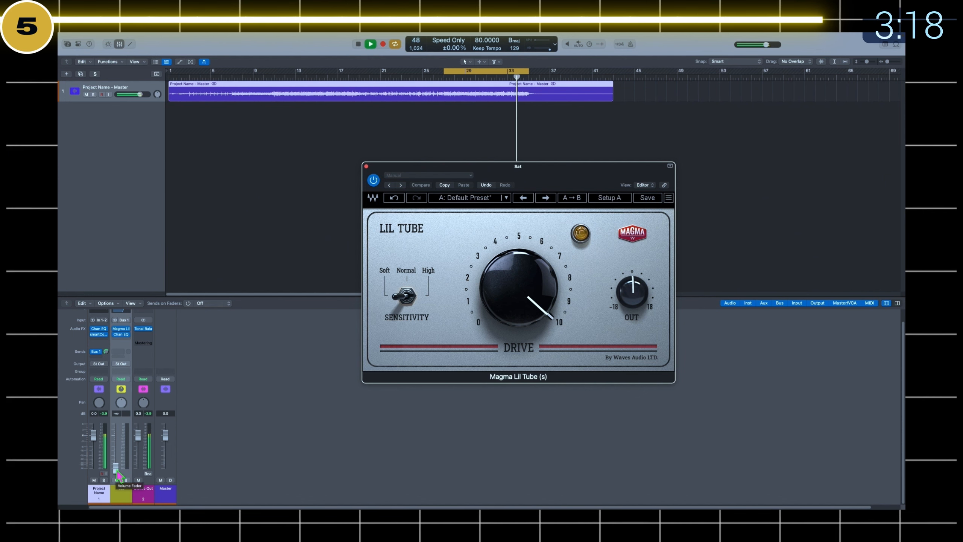
left_click(117, 451)
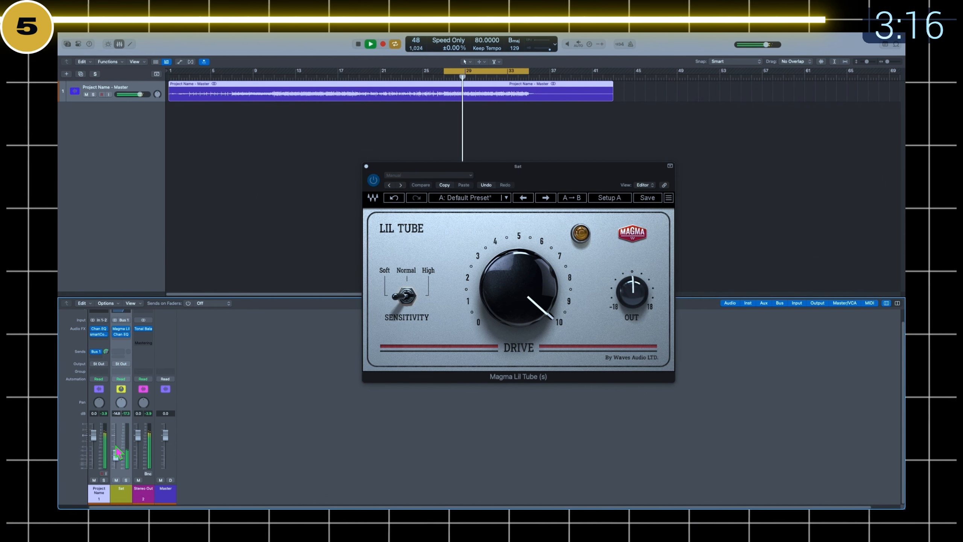
Add a stereo smartComp2 to the Sat bus with a 3.6 kHz sidechain low cut, -23.5 dB threshold and raised ratio, and close the plug-ins.
left_click(123, 340)
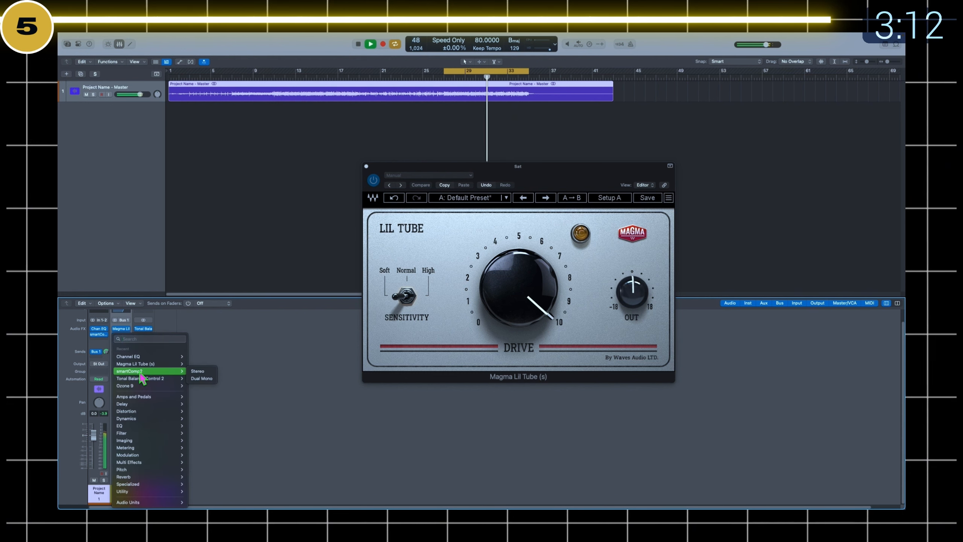
left_click(204, 372)
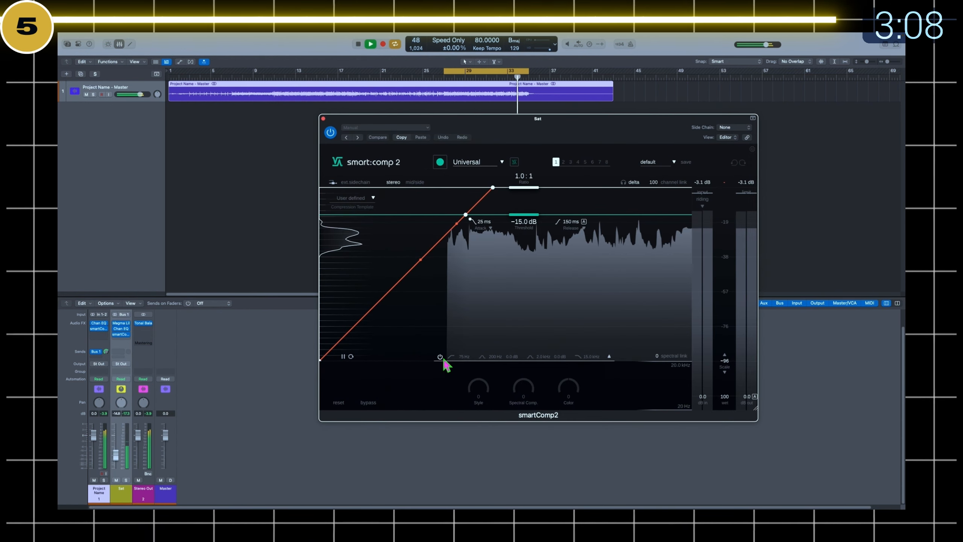
left_click(609, 357)
left_click_drag(468, 327, 571, 333)
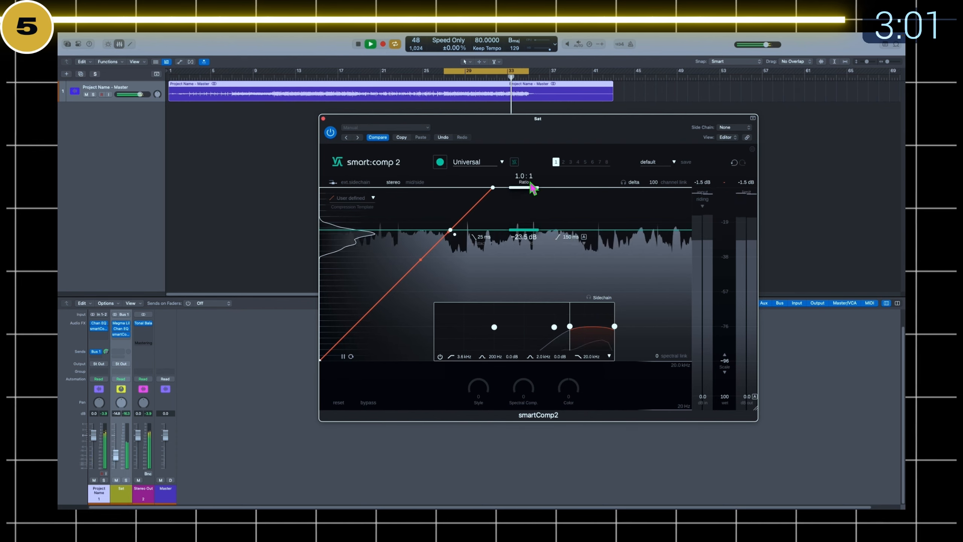
left_click_drag(532, 188, 529, 213)
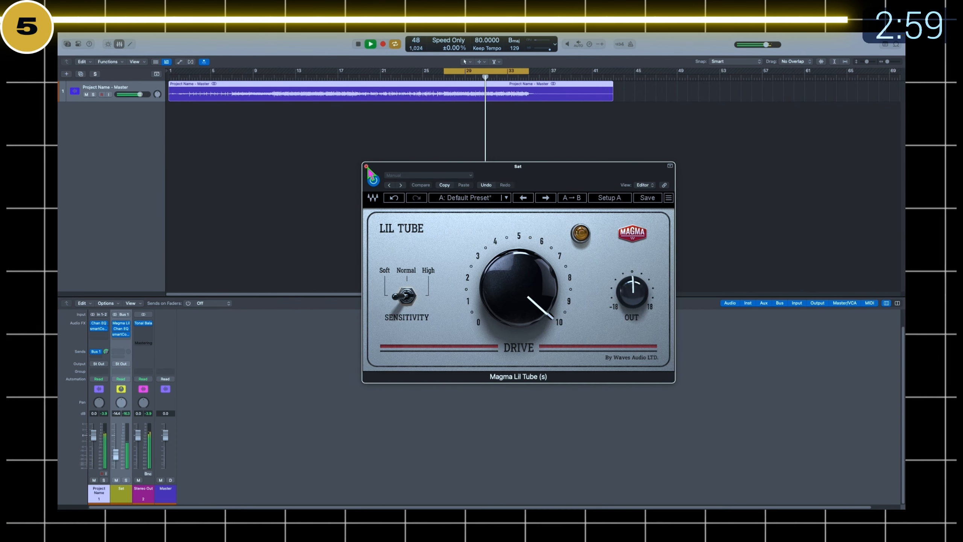
left_click(367, 166)
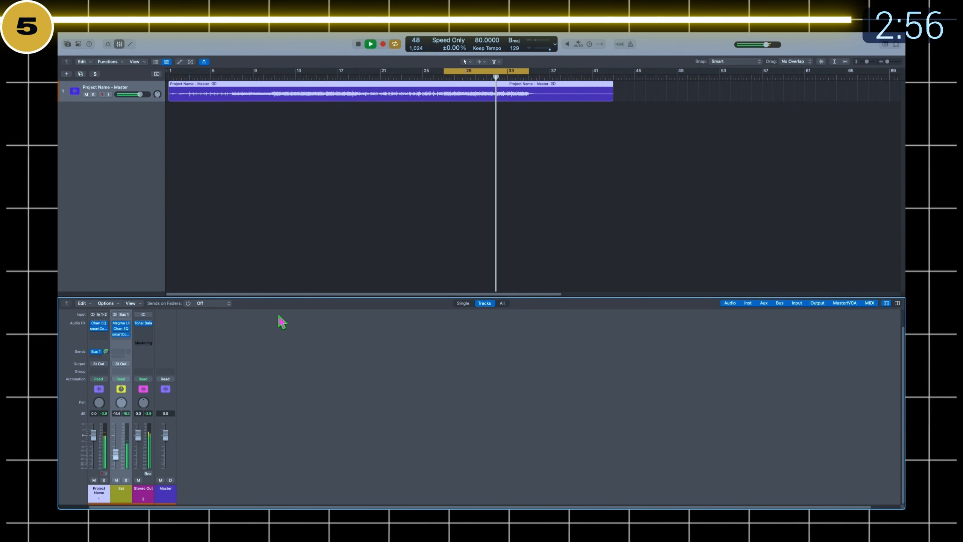
Stop playback, analyze the song with Mastering Assistant on the Stereo Out, and extend the cycle area back to bar 13.
key("space")
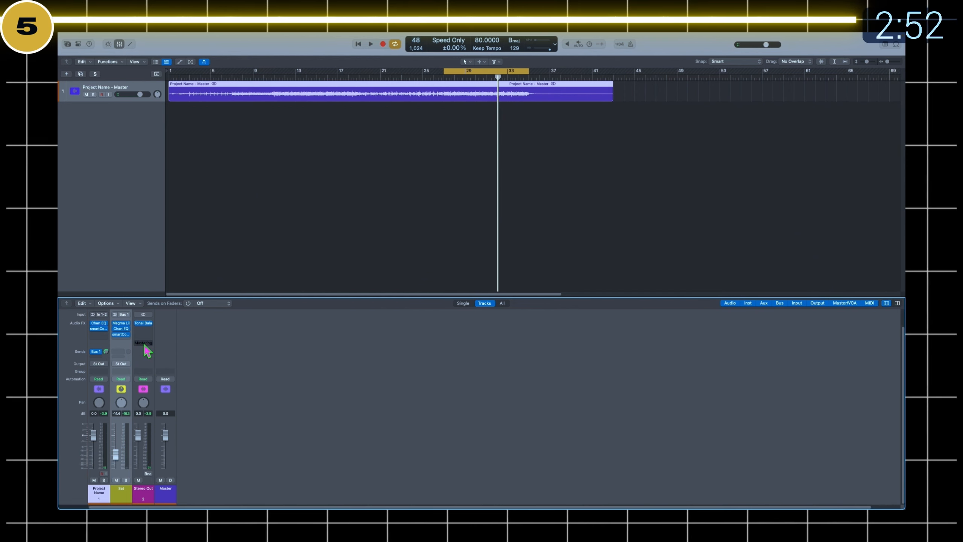
left_click(145, 344)
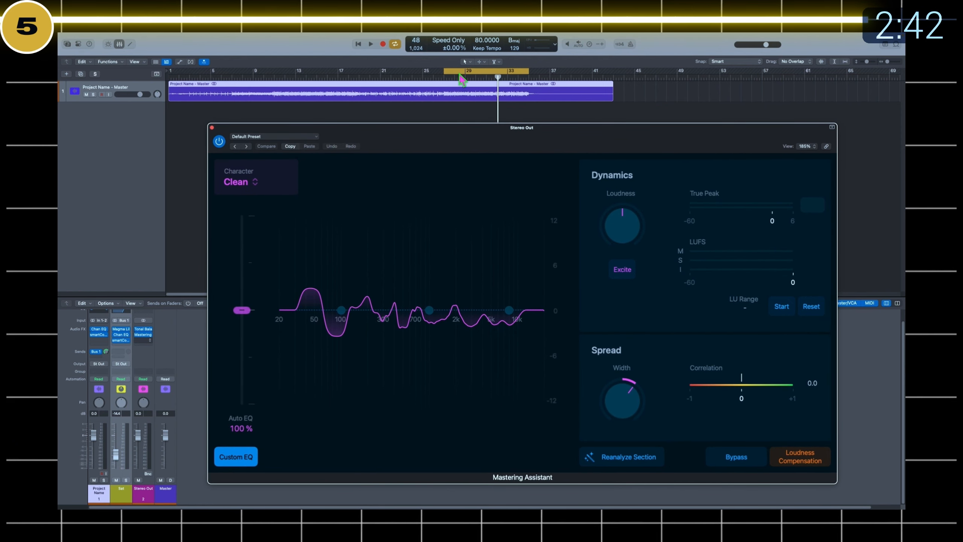
left_click_drag(444, 73, 425, 114)
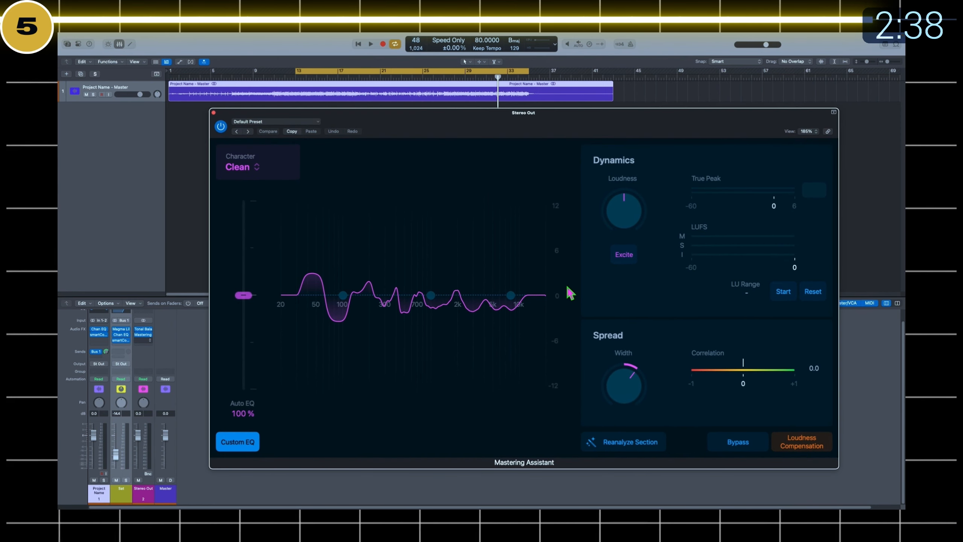
Play the song through Mastering Assistant and examine its true peak, LUFS and stereo correlation meters.
key("space")
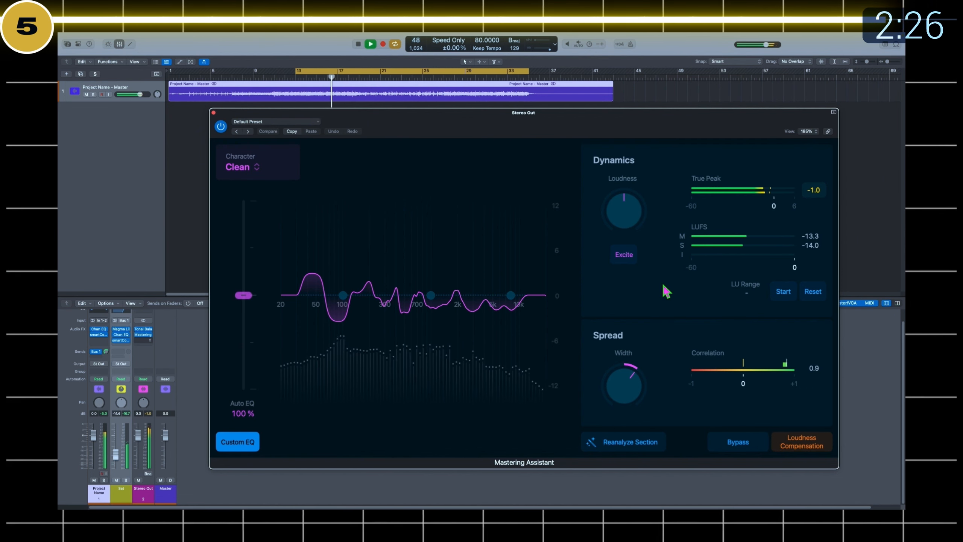
key("space")
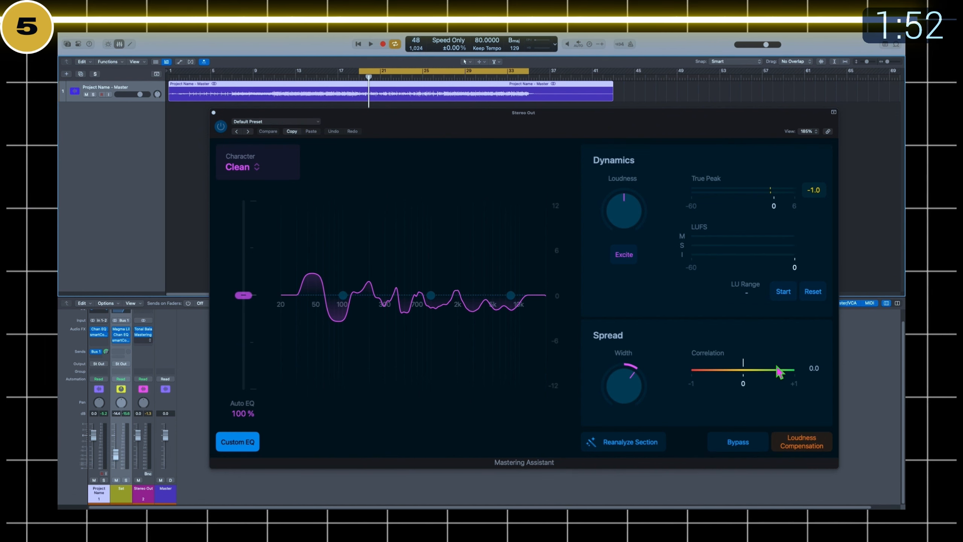
key("space")
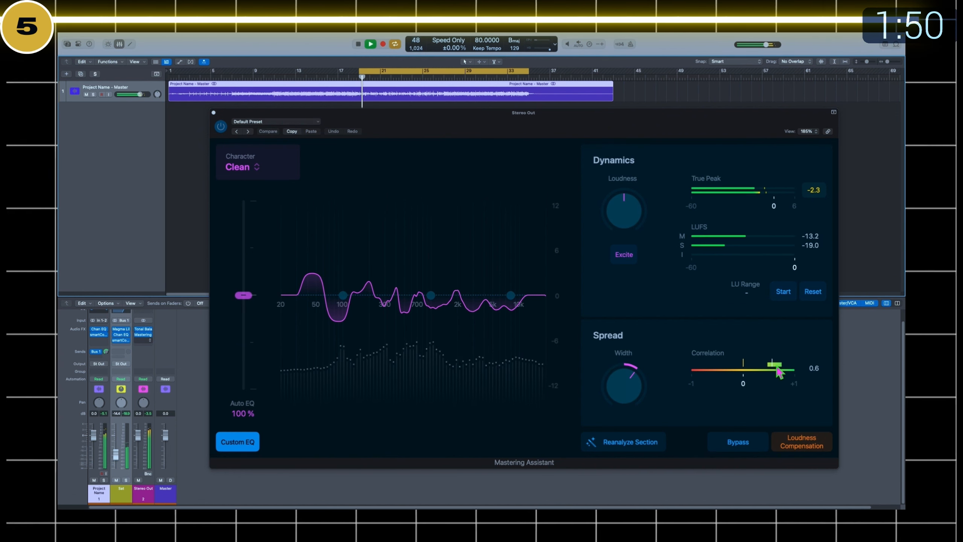